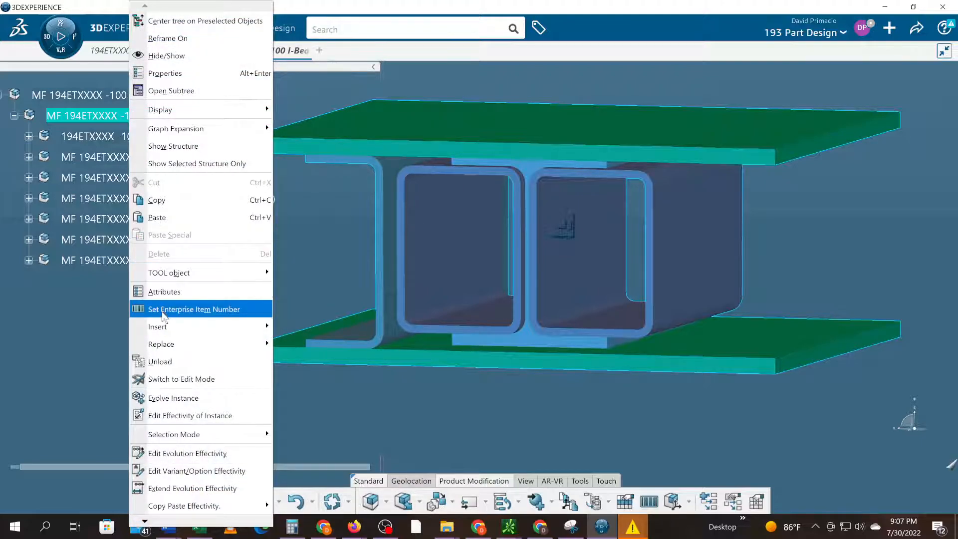
Step: Insert a new product under the TOOL assembly, insert a 3D part inside it, and expand the new product
mouse_move(196, 326)
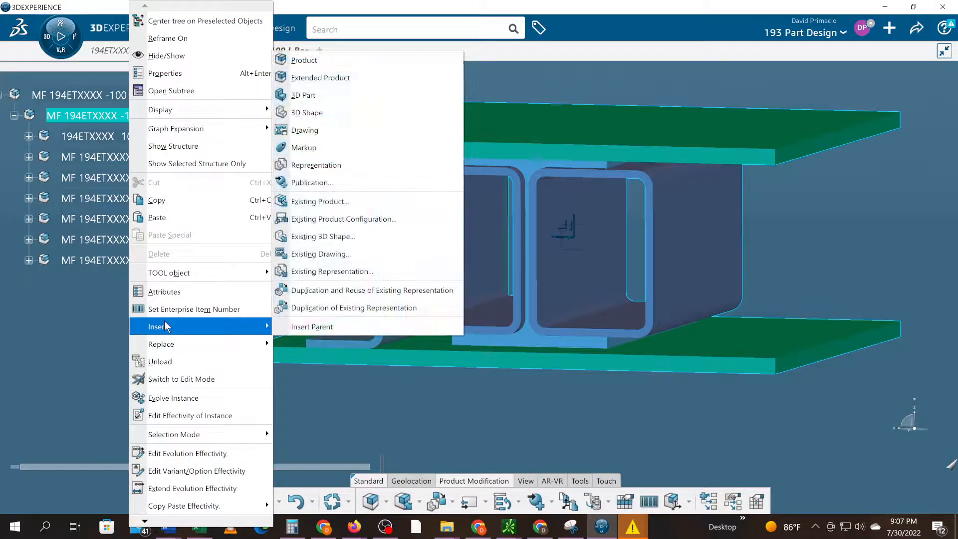
click(304, 60)
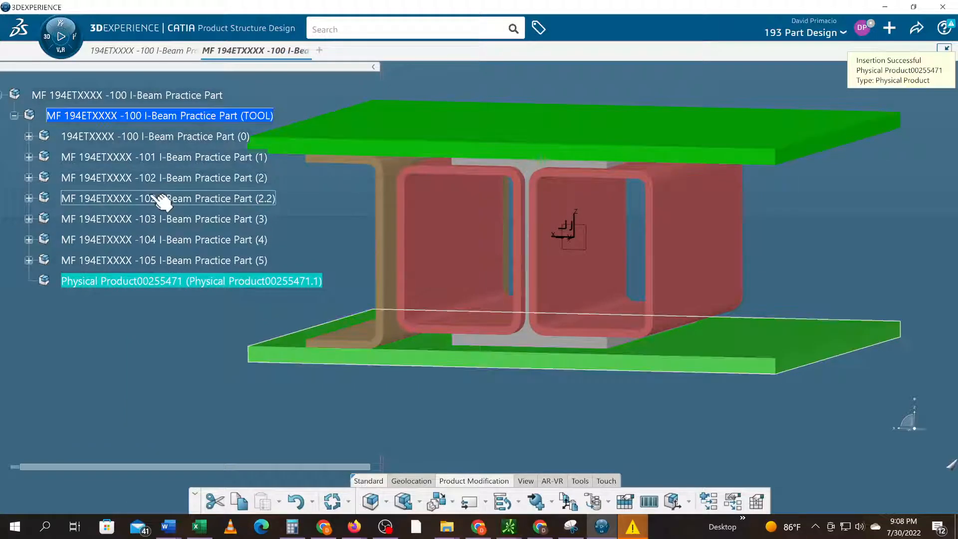
right_click(106, 278)
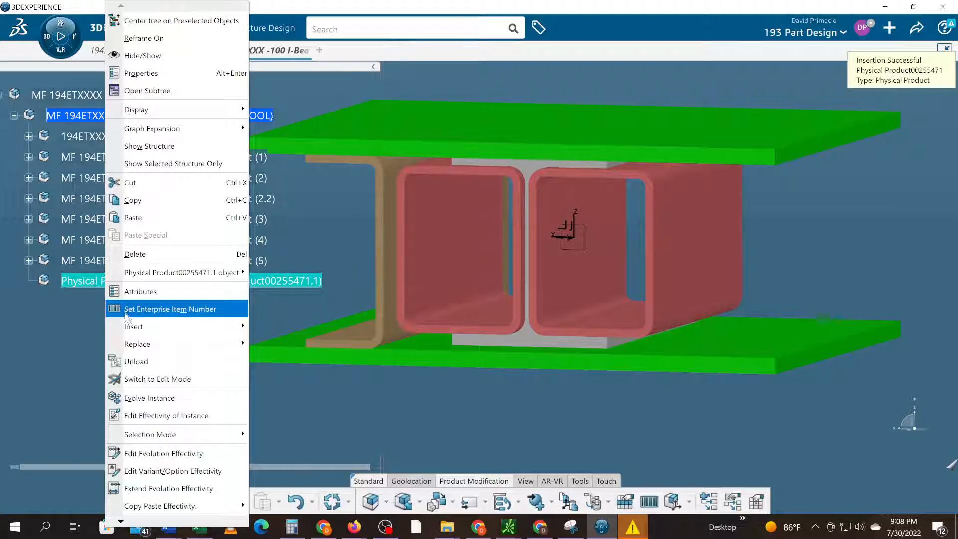
mouse_move(159, 334)
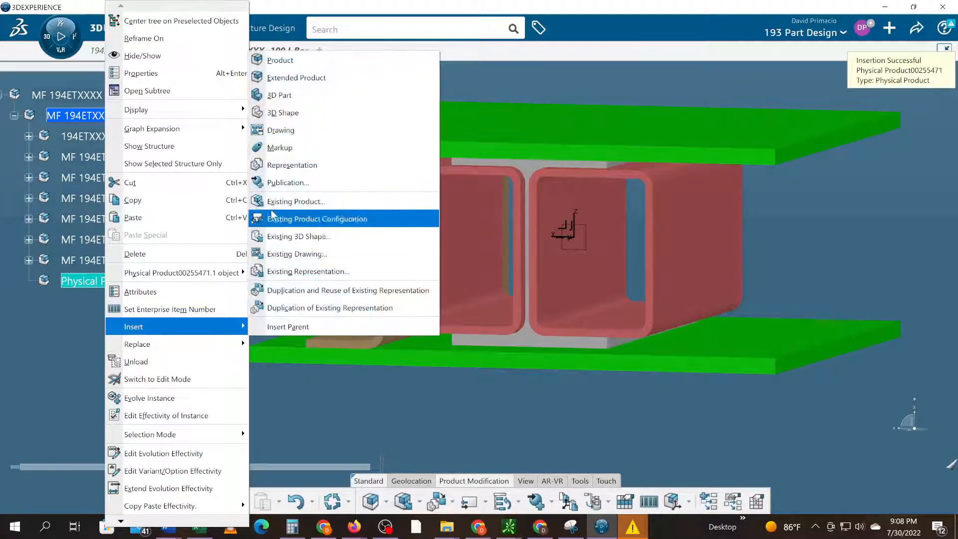
click(299, 94)
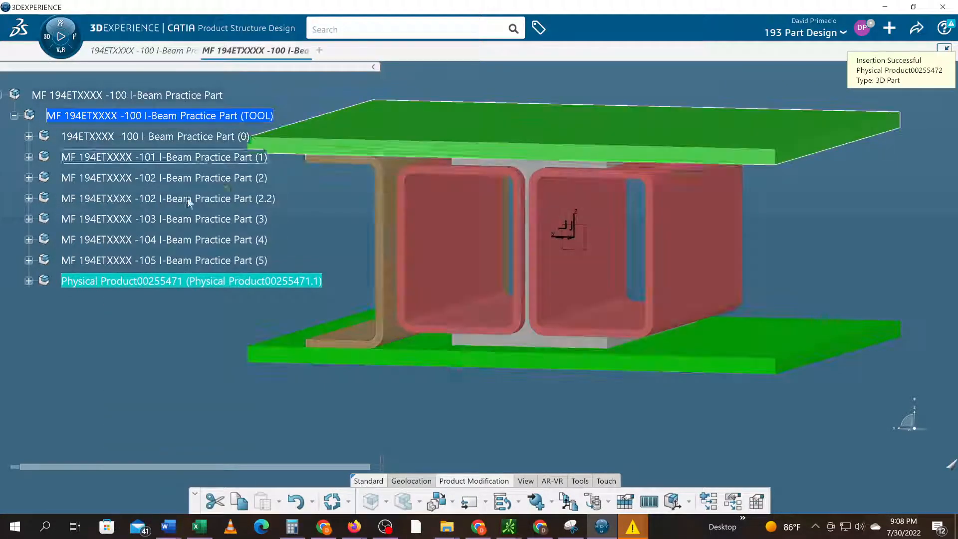
click(28, 281)
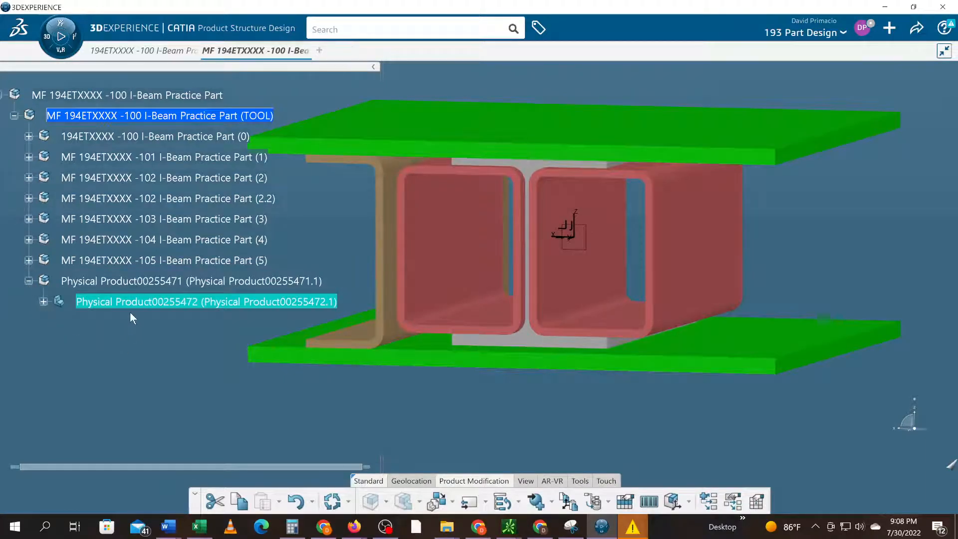
Step: Set the new product's reference title to "MF 194ETXXXX -106 I-Beam Practice Part"
click(140, 282)
right_click(140, 283)
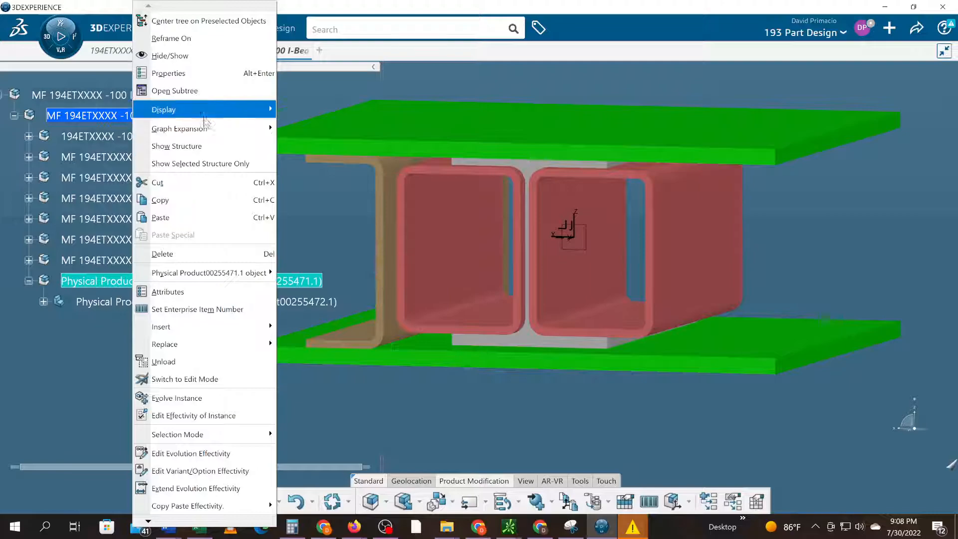
click(199, 73)
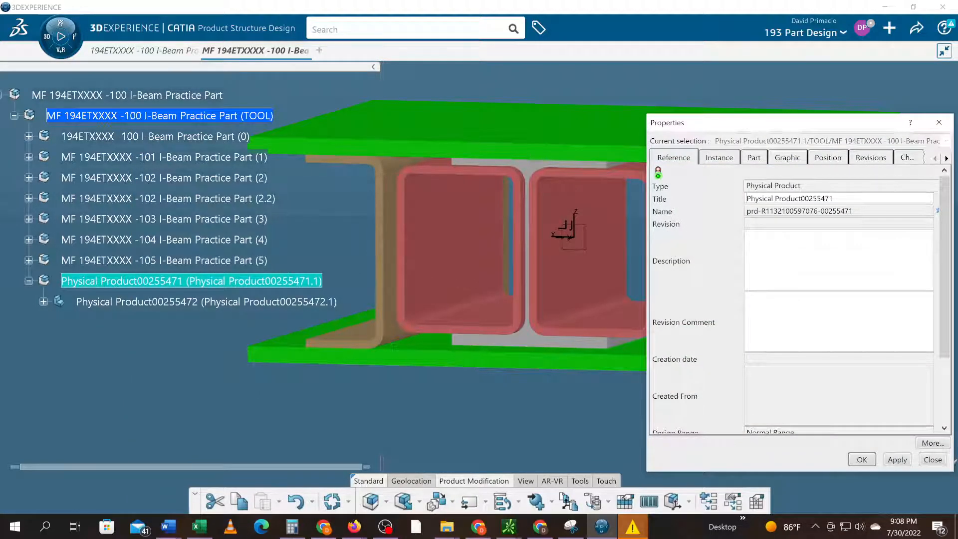
key(ctrl+z)
key(ctrl+z)
key(ctrl+z)
key(ctrl+z)
key(ctrl+z)
key(ctrl+z)
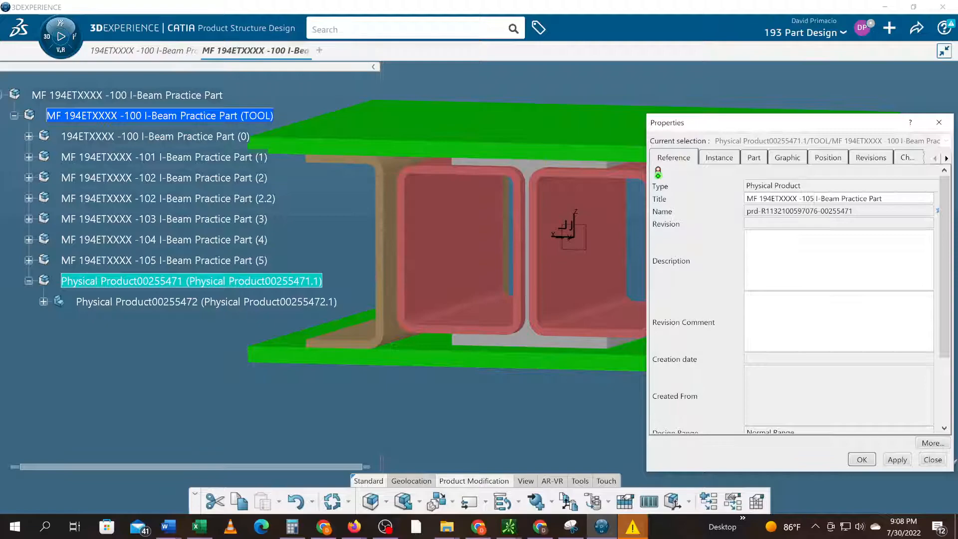
key(BackSpace)
text(6)
Step: Set the -106 product's instance title to 6 and apply its properties
click(729, 160)
drag(818, 200, 720, 199)
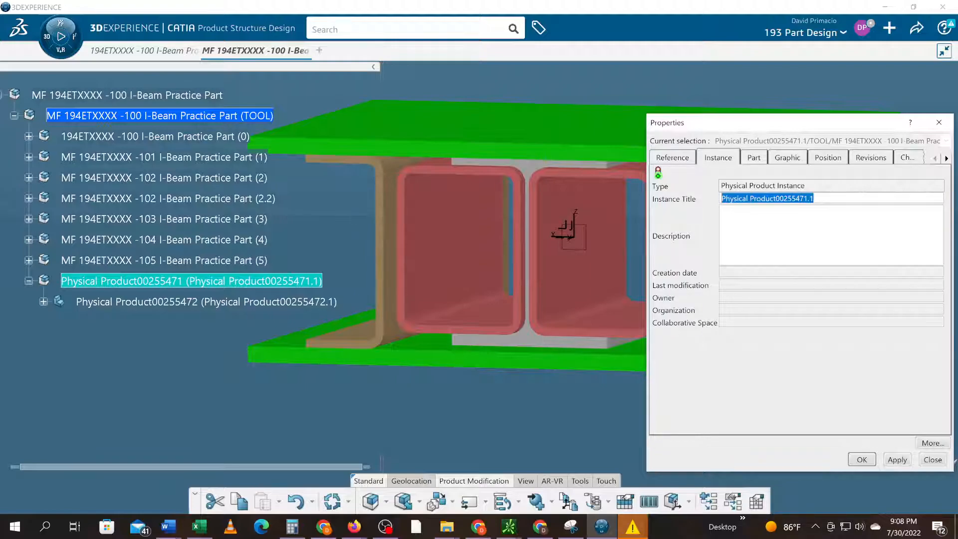
text(6)
key(Return)
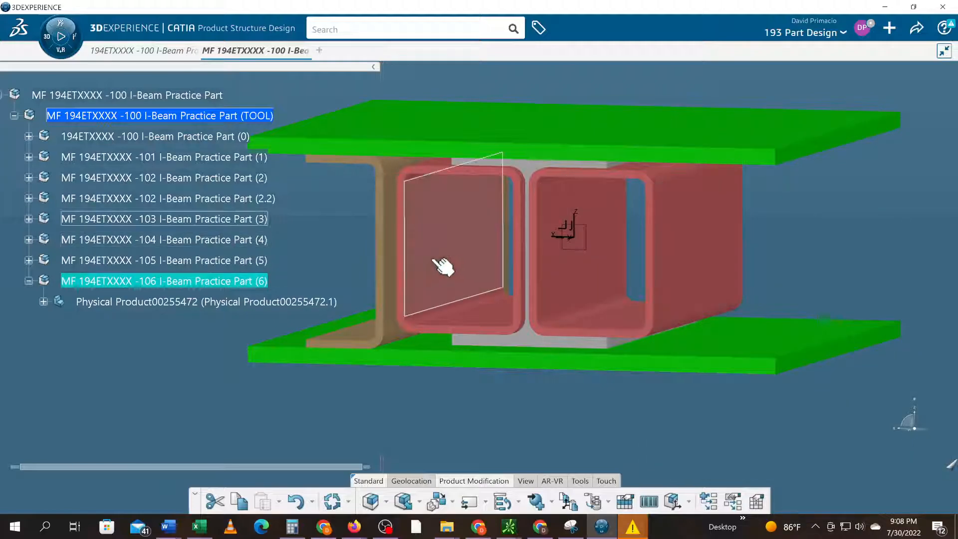
right_click(275, 302)
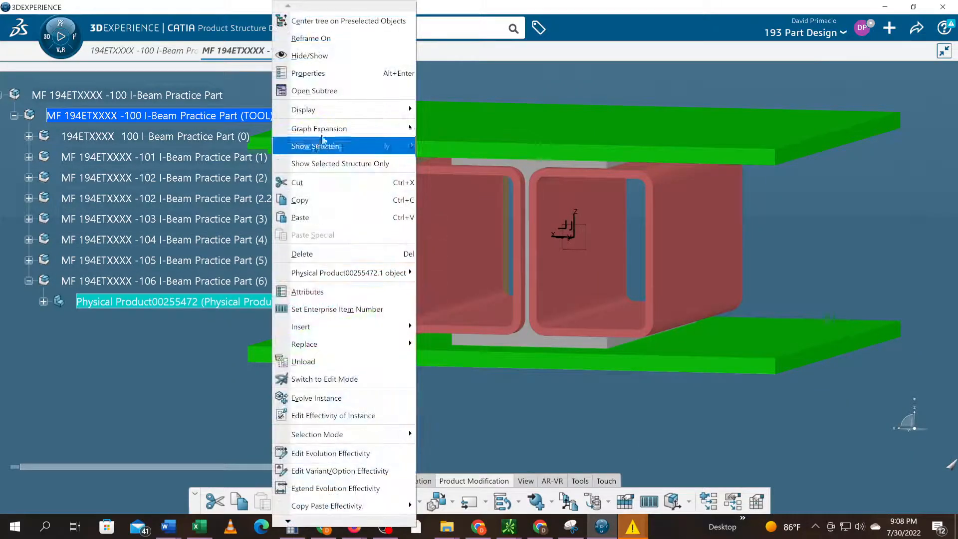
click(330, 73)
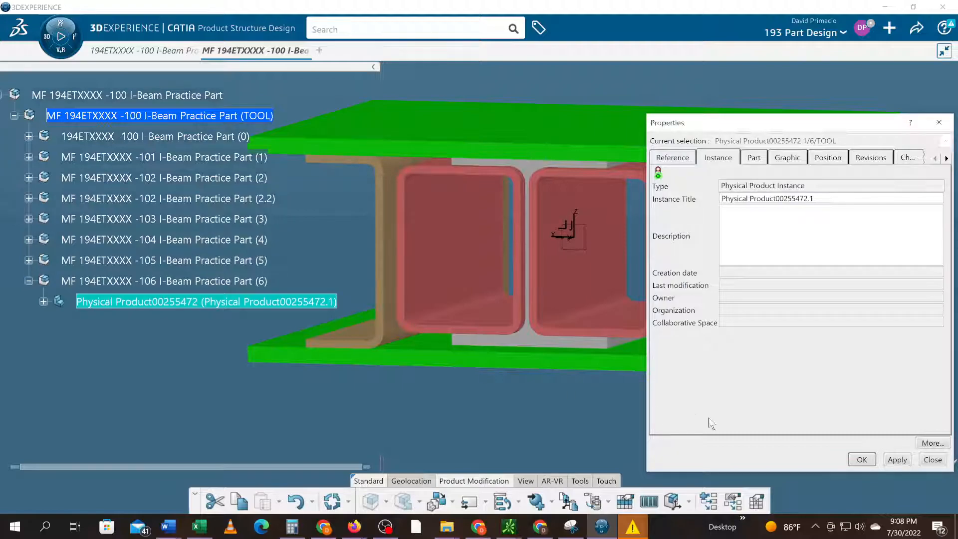
click(932, 459)
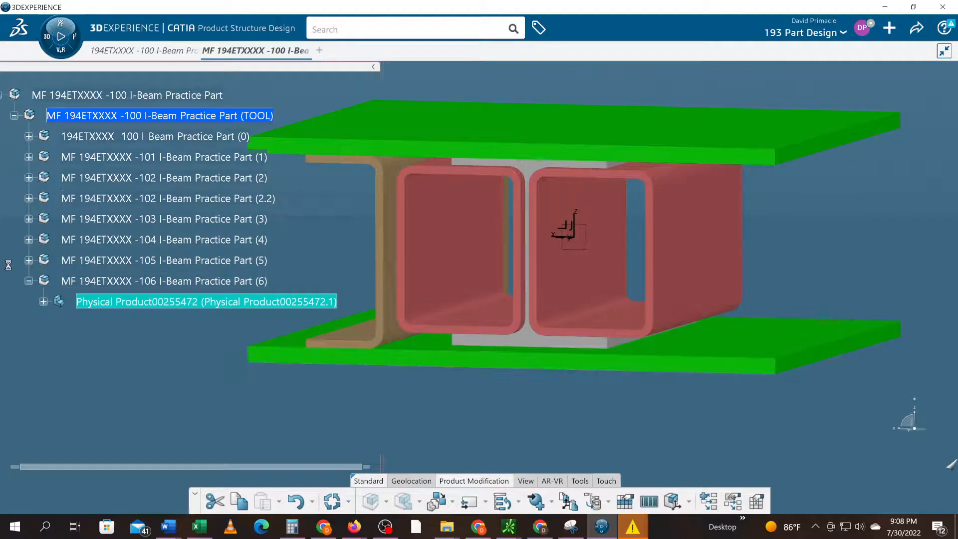
Step: Check the part naming under the -105 product, and set the instance title of the -106 product's 3D part to "FWD C CHANNEL"
click(29, 261)
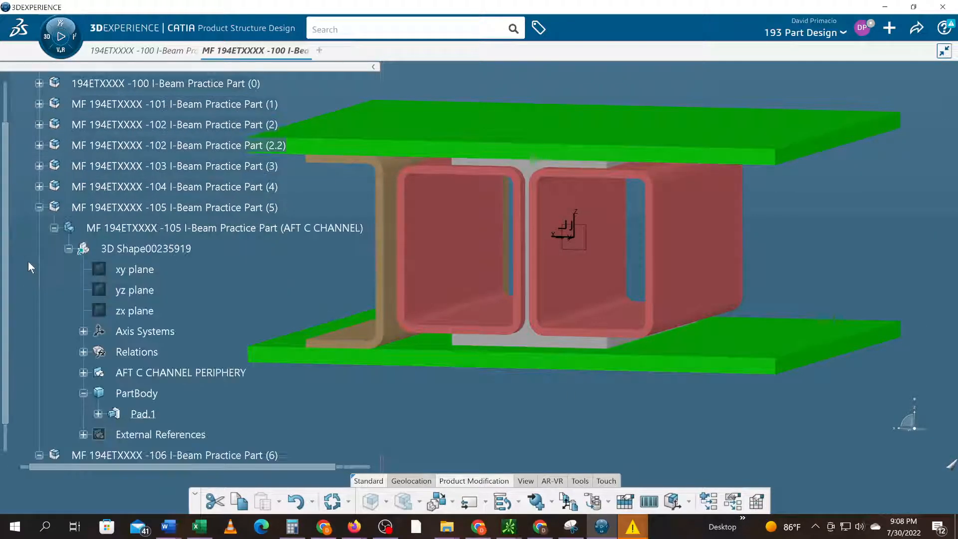
click(53, 228)
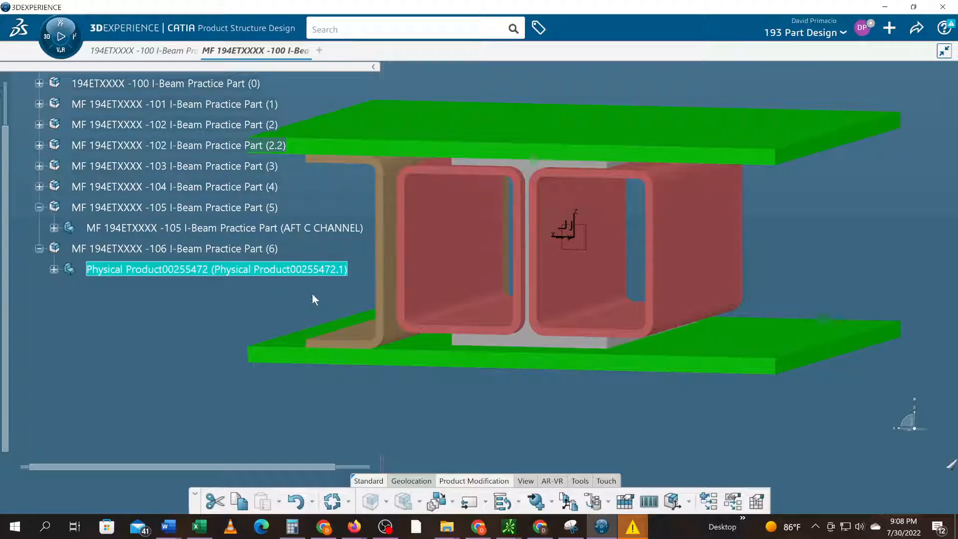
right_click(264, 283)
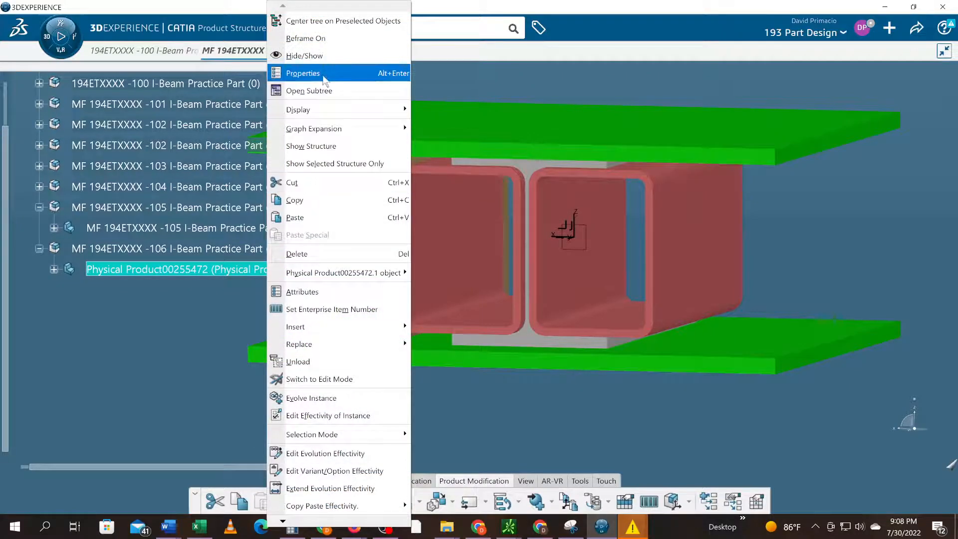
click(319, 71)
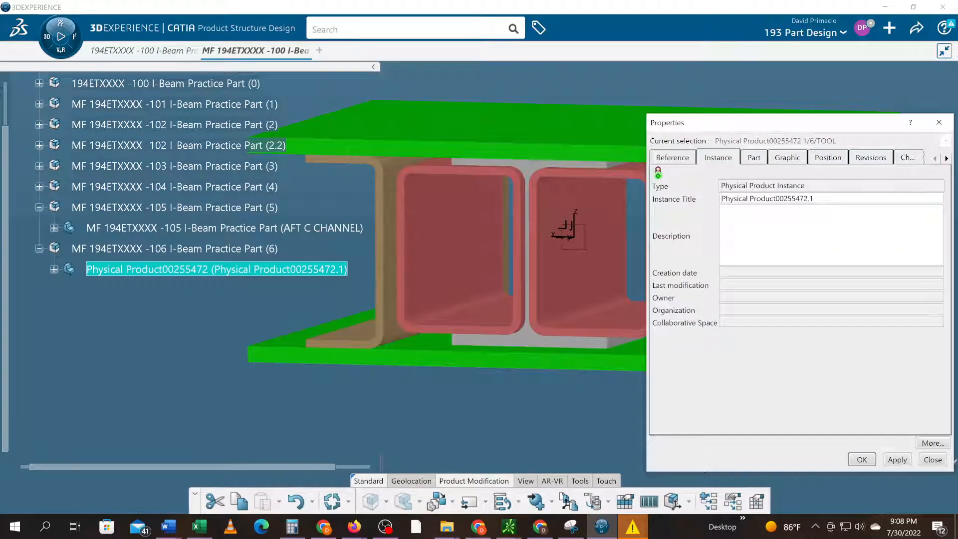
key(Up)
key(Up)
key(Up)
key(Up)
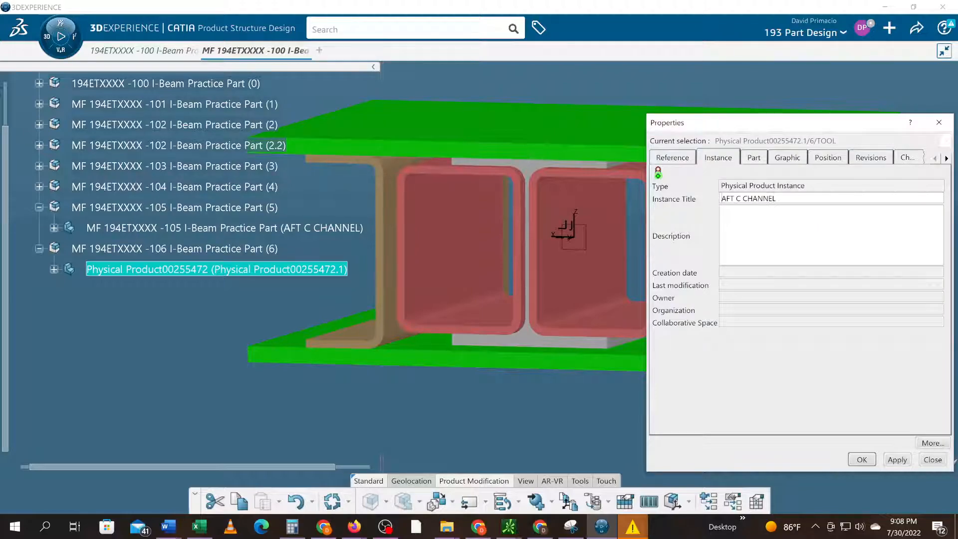
key(Down)
text(FWD)
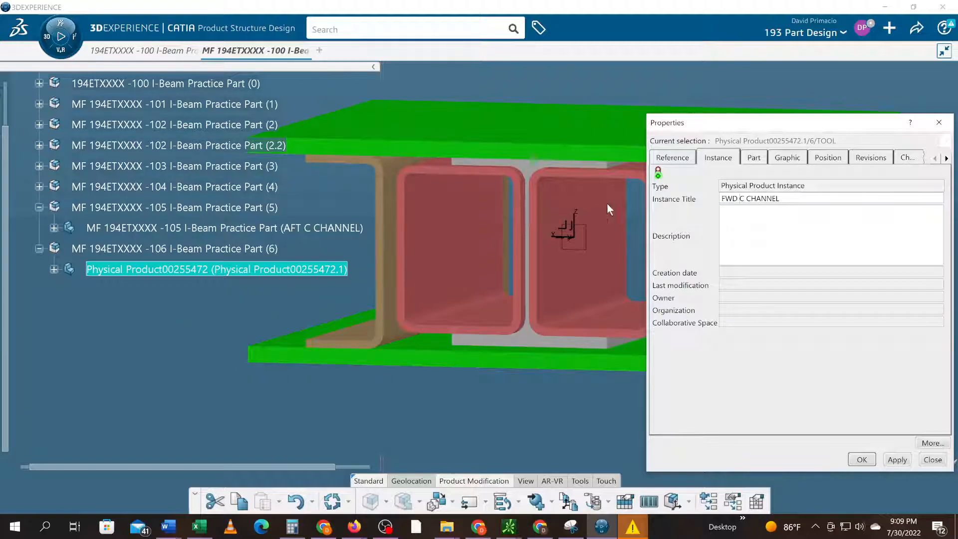
Step: Set the FWD C CHANNEL part's reference title to "MF 194ETXXXX -106 I-Beam Practice Part" and apply its properties
click(672, 157)
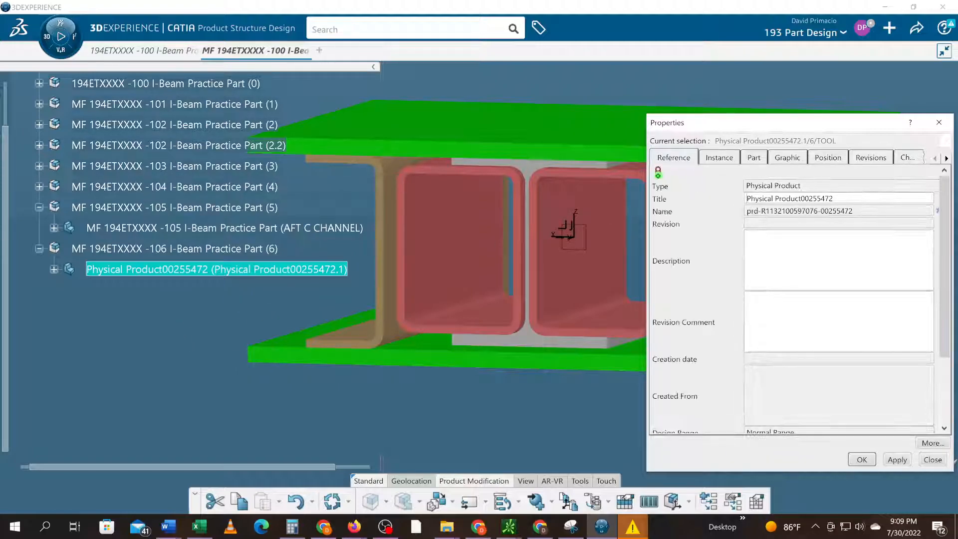
key(ctrl+a)
text(MF 194ETXXXX -106 I-Beam Practice Part)
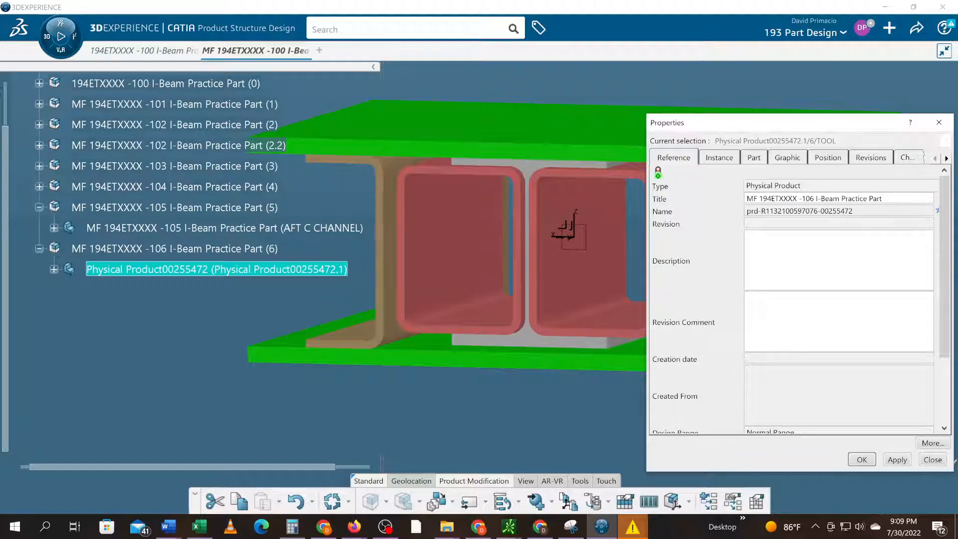
key(Return)
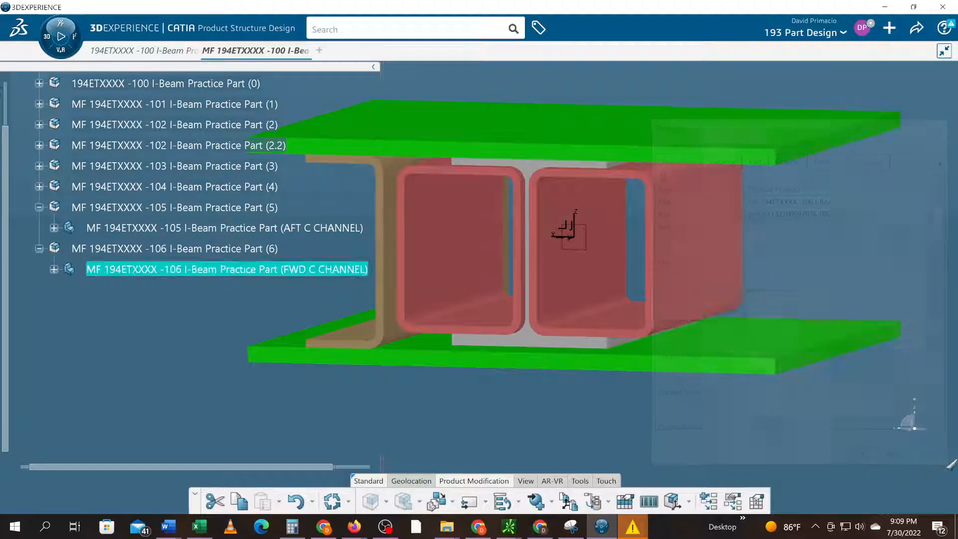
click(190, 314)
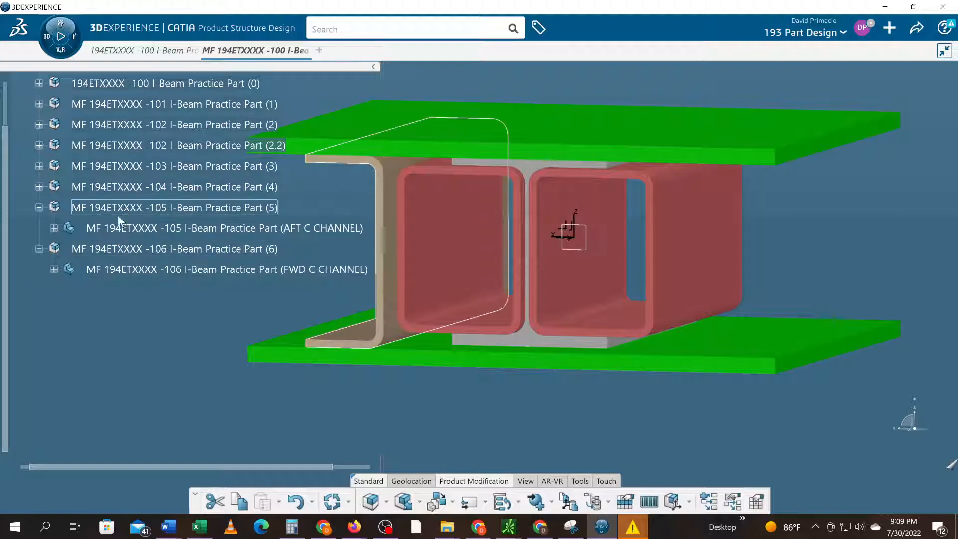
Step: Expand the -105 AFT C CHANNEL part in the tree and list its External References
middle_drag(180, 316, 248, 318)
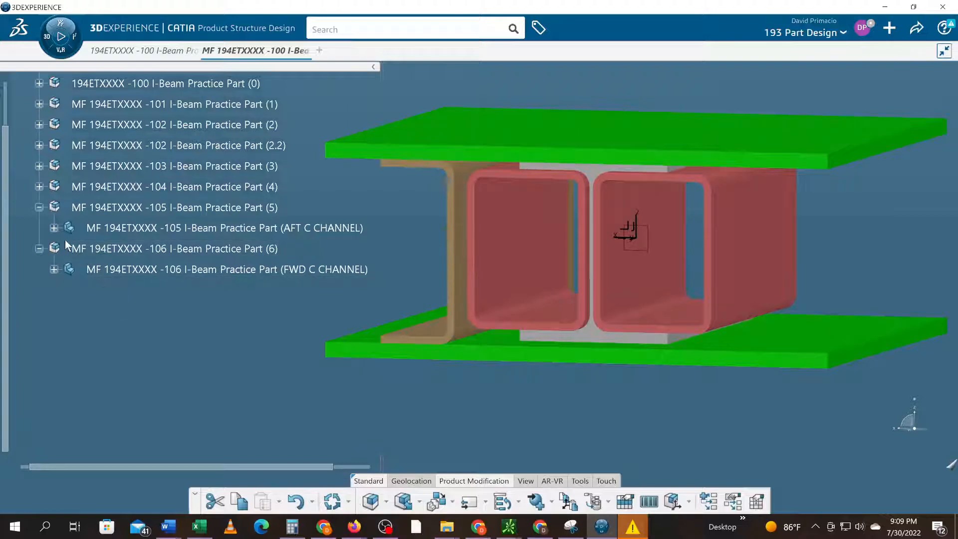
click(54, 228)
scroll(52, 299, down, 2)
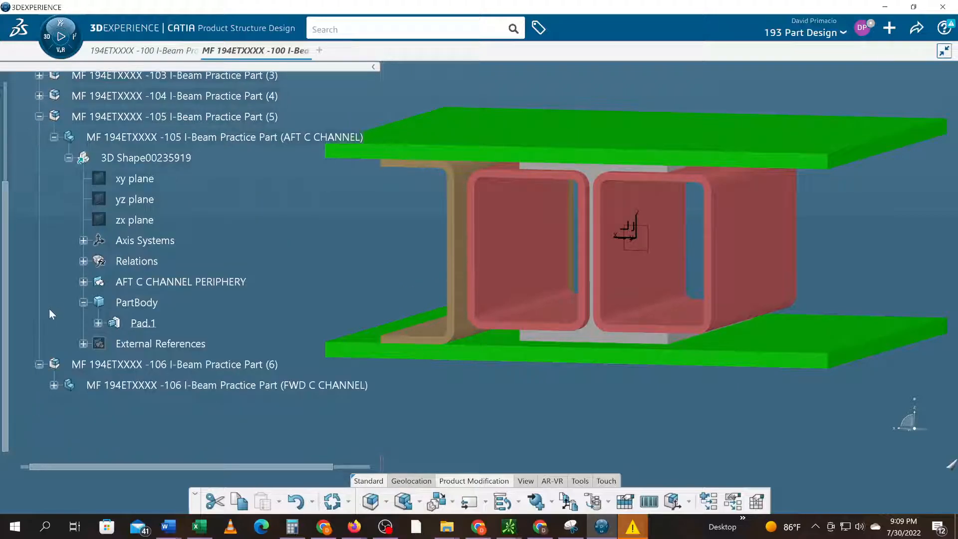
click(84, 344)
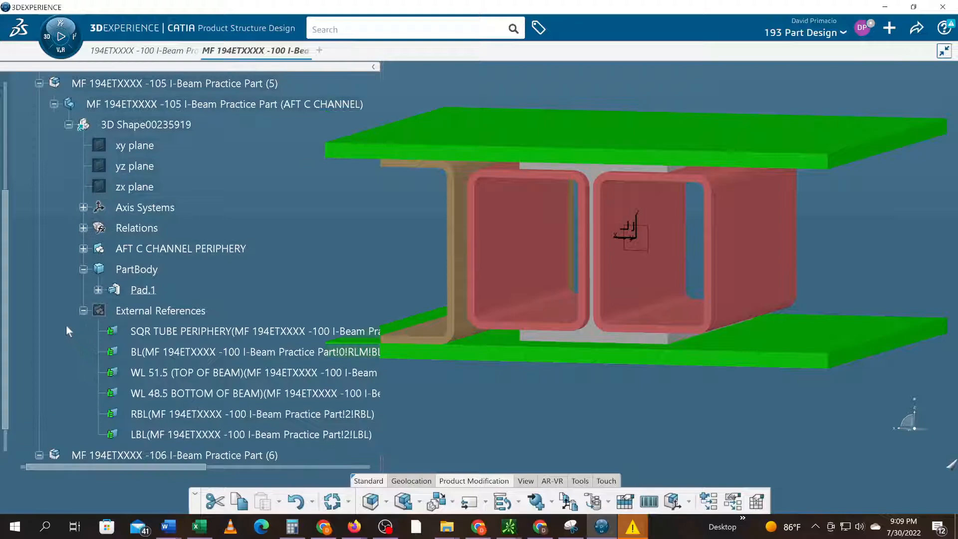
scroll(66, 324, down, 1)
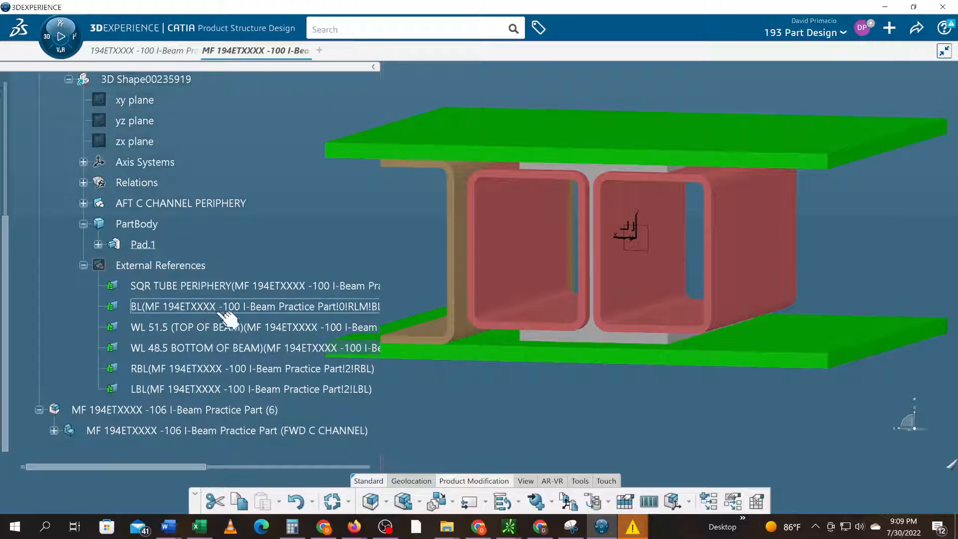
middle_drag(460, 418, 521, 409)
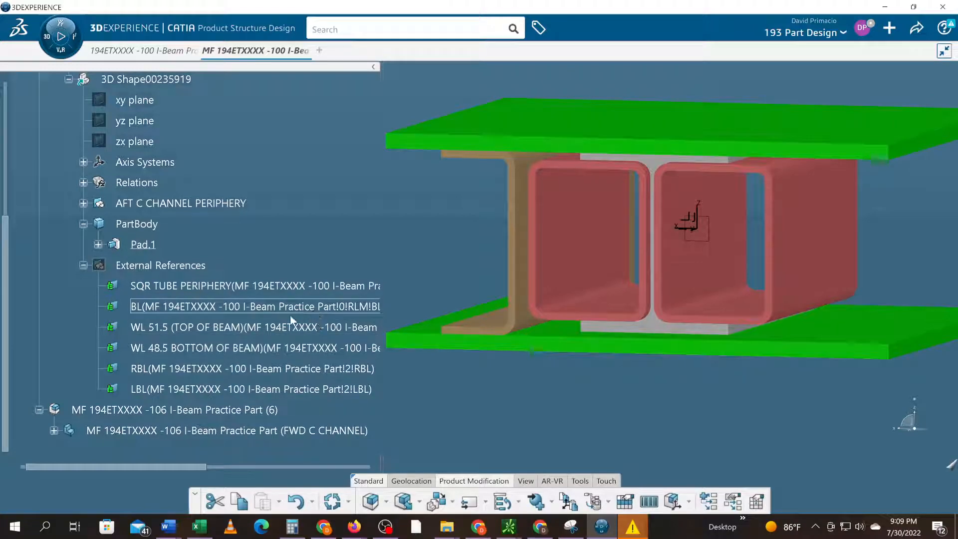
Step: Copy the BL, WL 51.5, WL 48.5, RBL and LBL external references of the -105 AFT C CHANNEL part
click(265, 312)
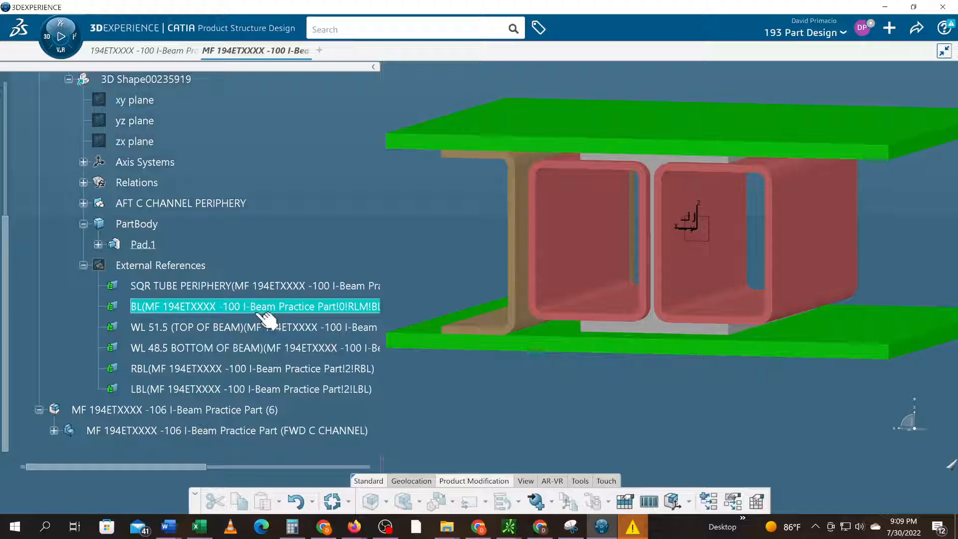
shift+click(214, 352)
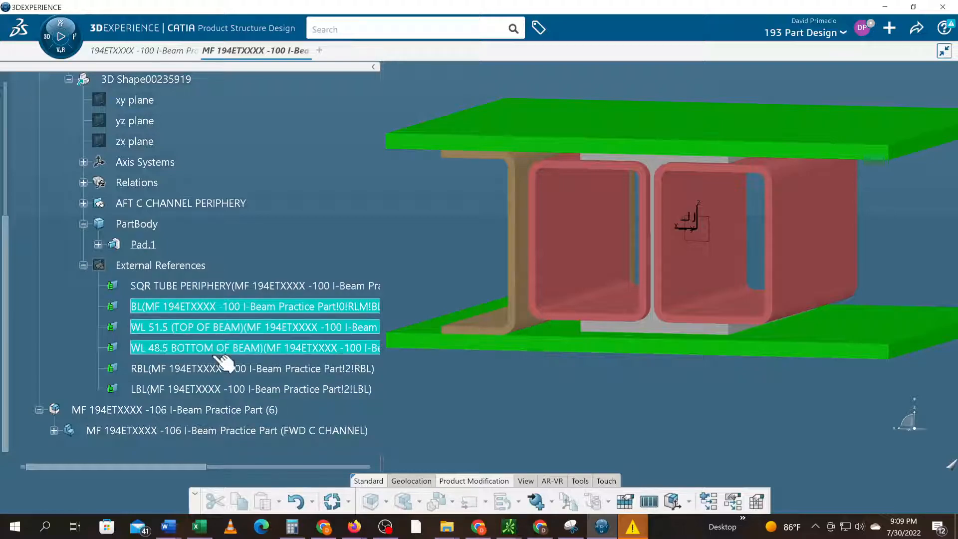
shift+click(204, 373)
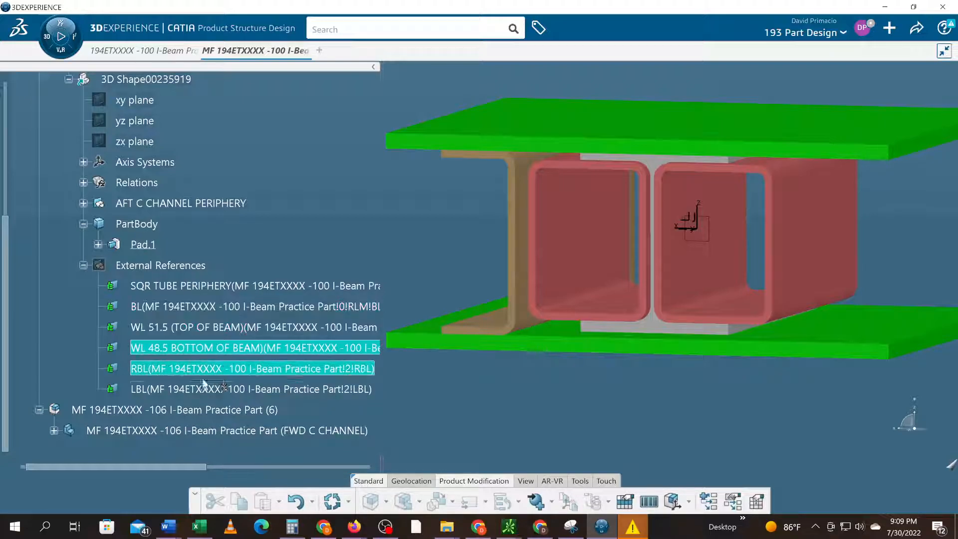
click(183, 307)
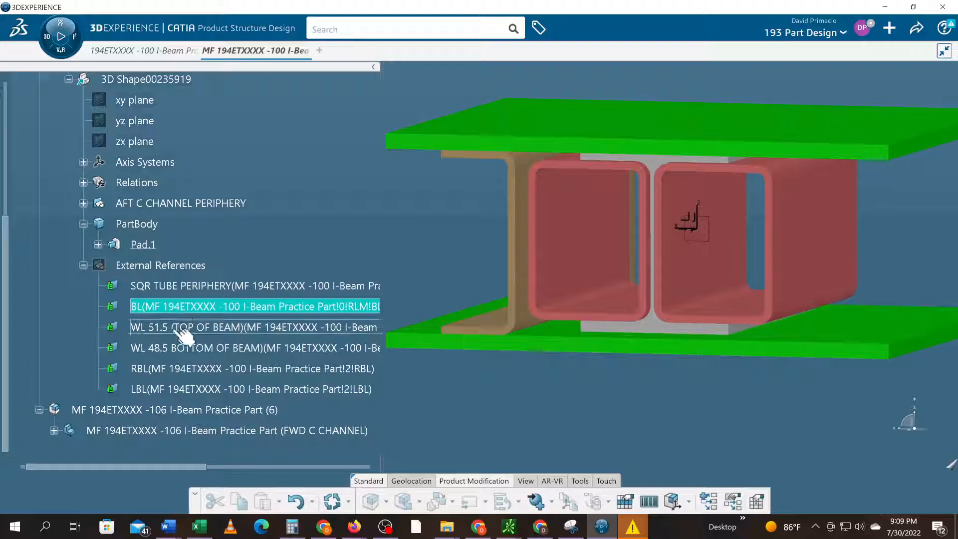
shift+click(186, 389)
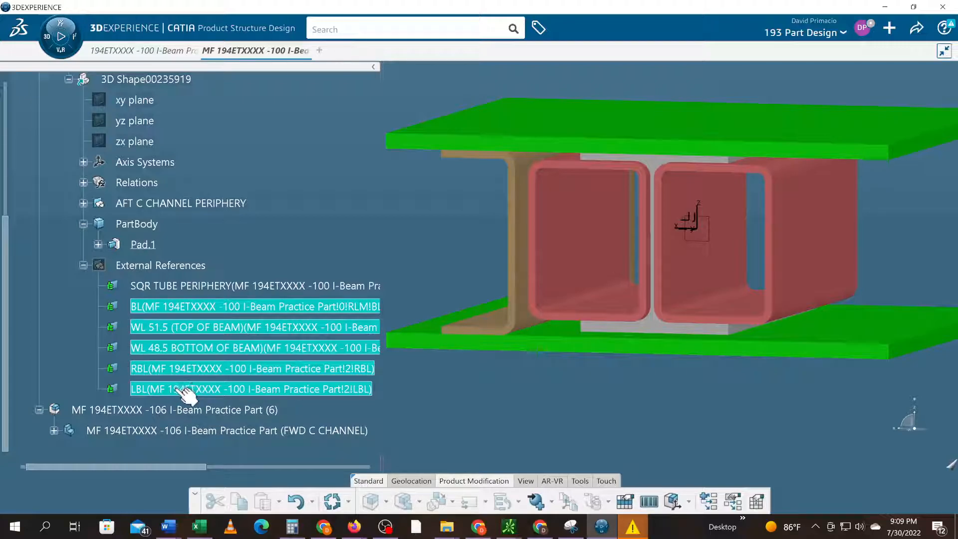
right_click(183, 390)
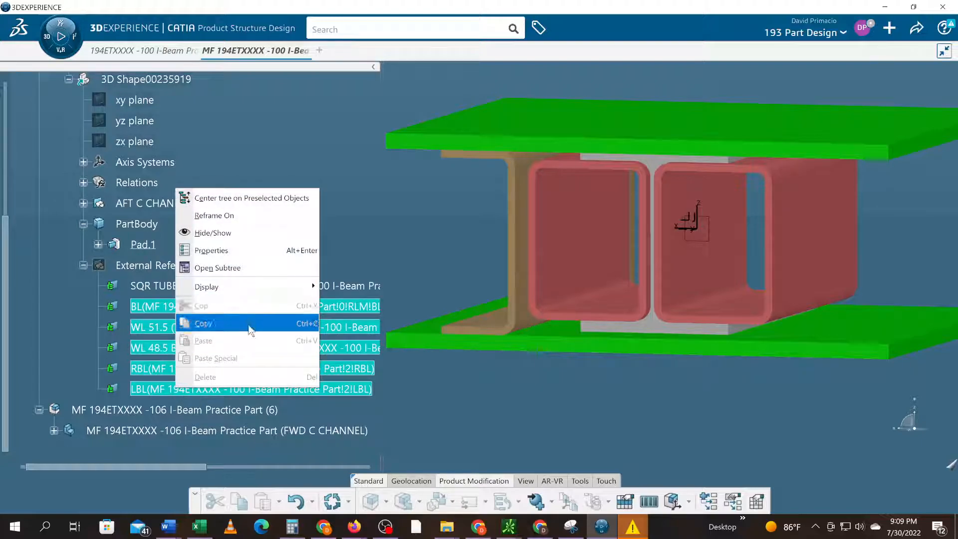
click(250, 330)
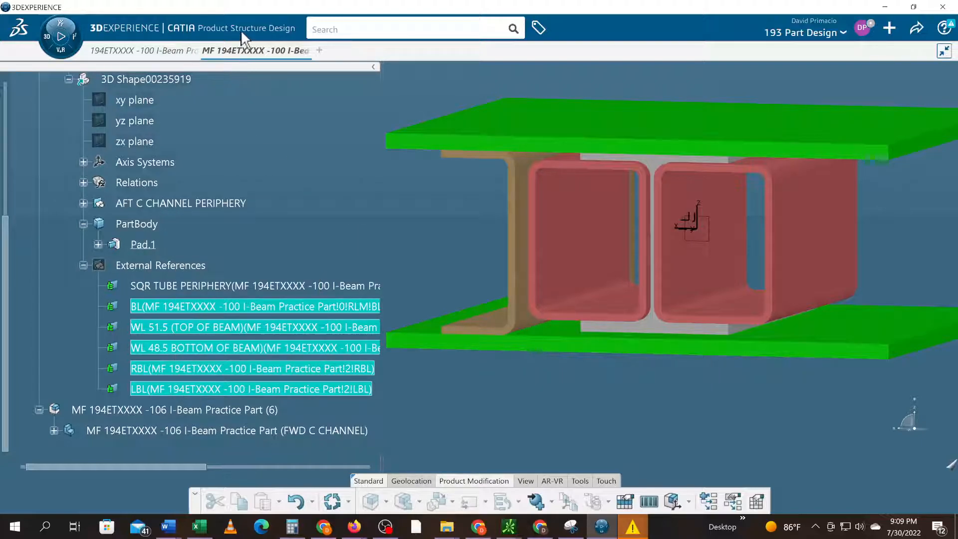
Step: Activate the AFT C CHANNEL's 3D shape in Part Design and copy its five external references from BL to LBL
scroll(251, 235, up, 2)
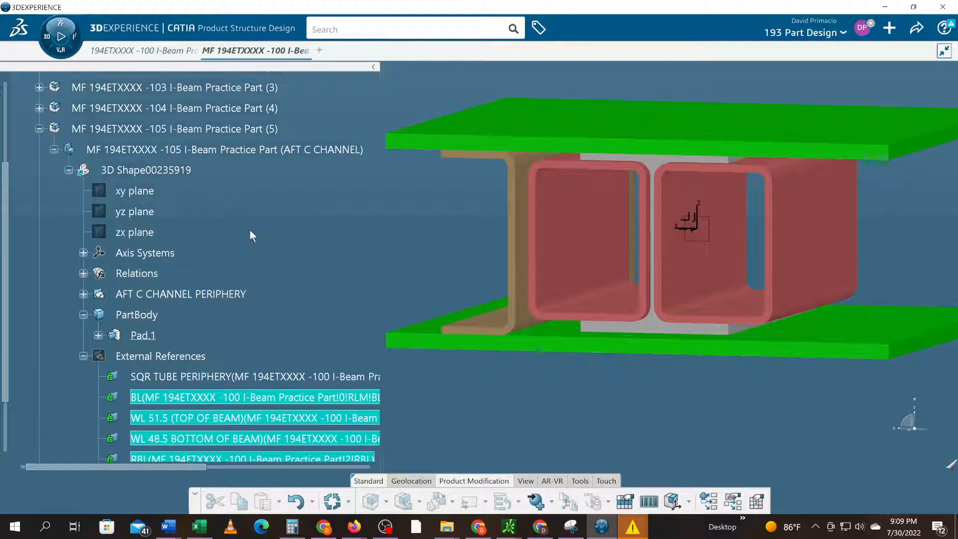
scroll(251, 236, up, 1)
double_click(159, 215)
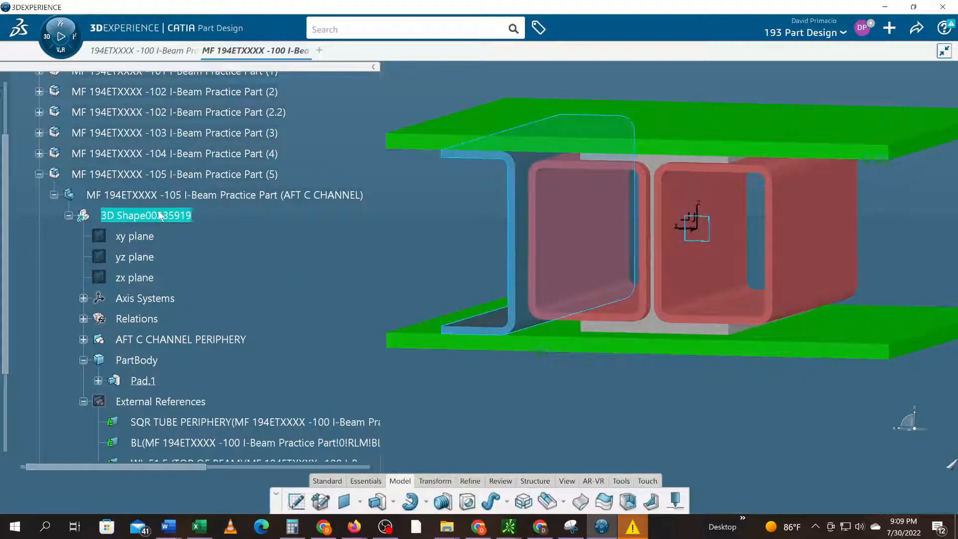
scroll(186, 226, down, 3)
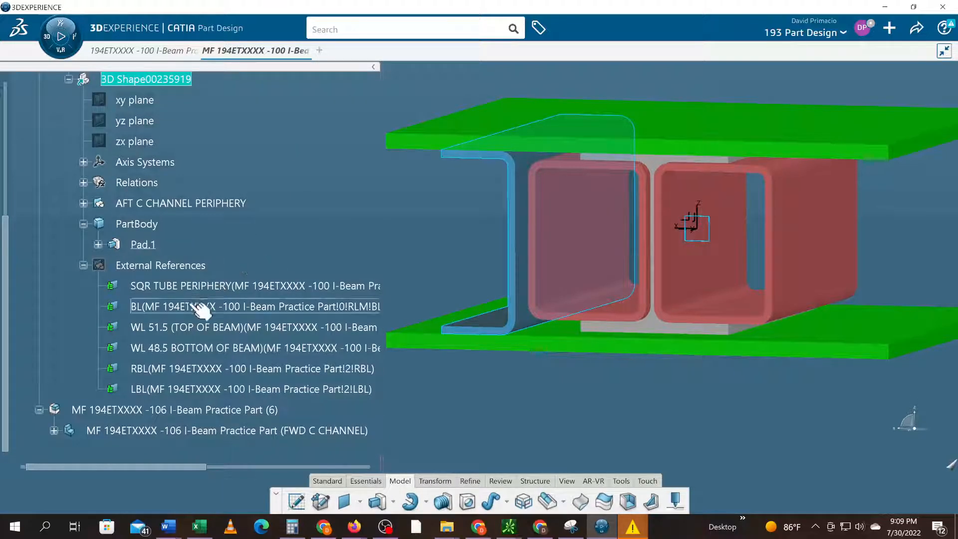
click(194, 307)
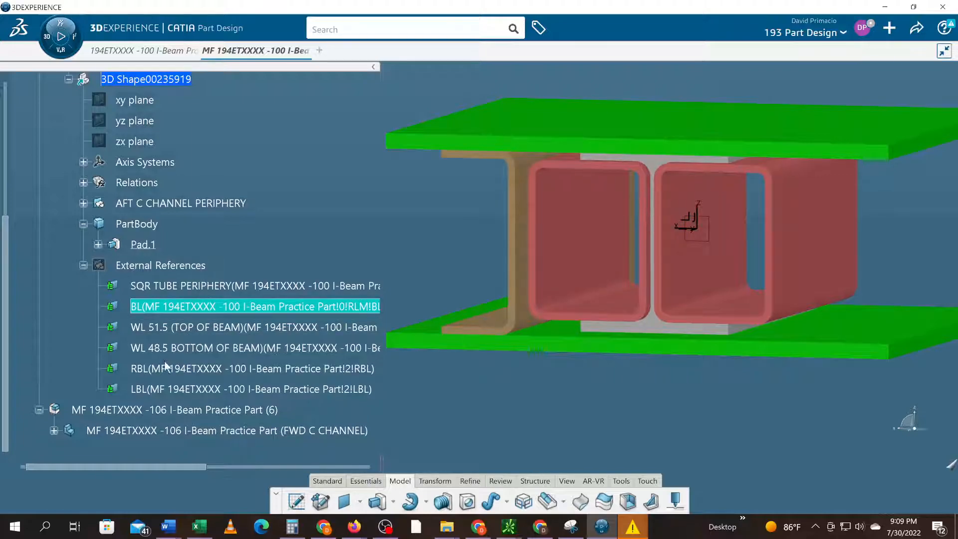
shift+click(177, 389)
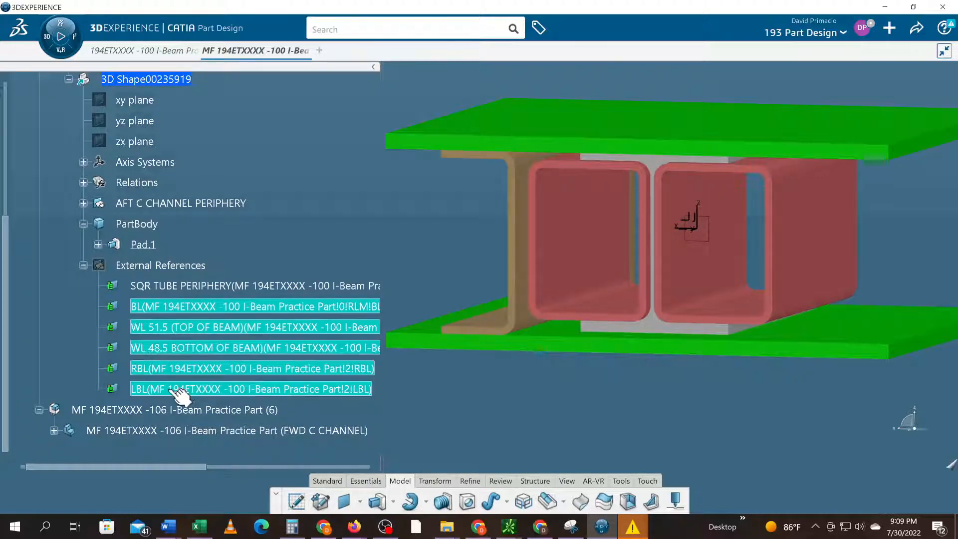
right_click(166, 388)
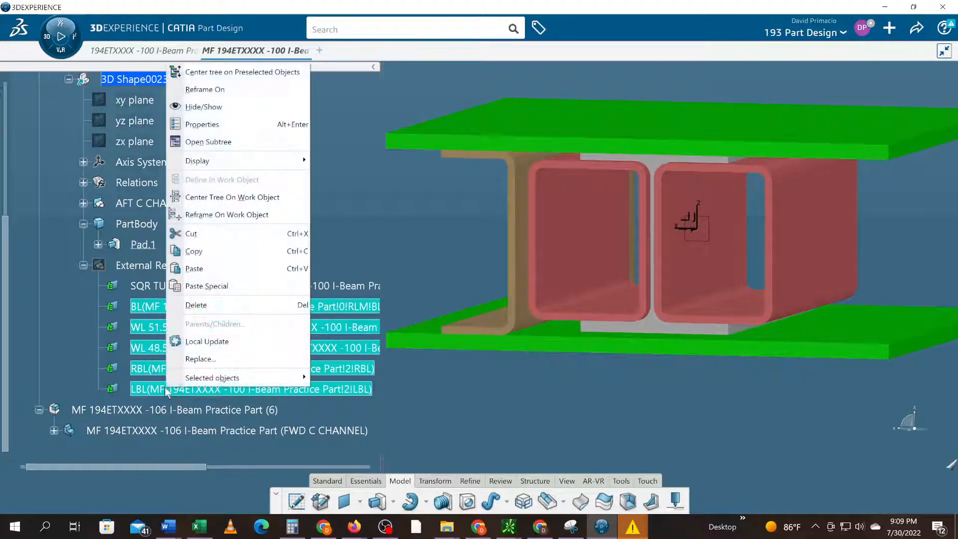
click(205, 250)
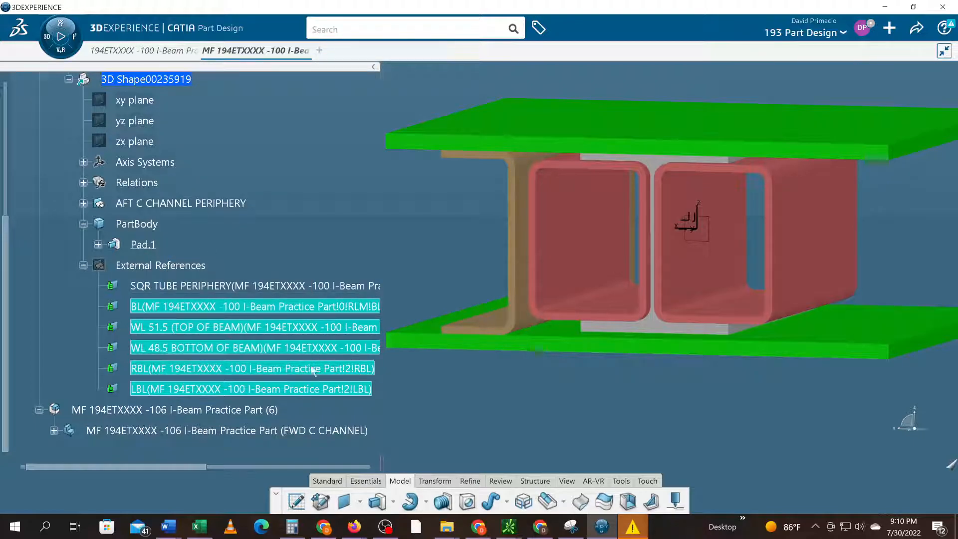
Step: Activate the -105 product, publish its external references BL through LBL without SQR TUBE PERIPHERY, and expand the Publications
scroll(253, 340, up, 2)
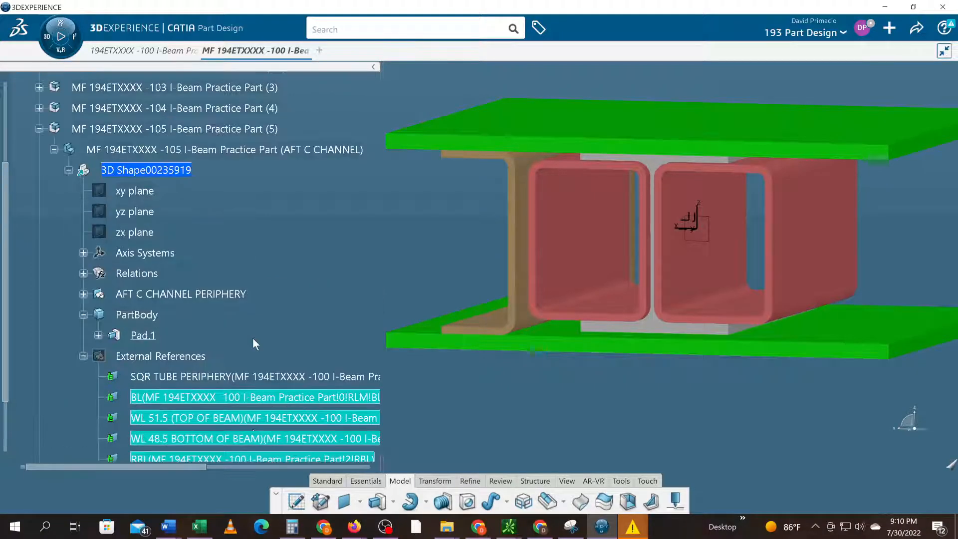
double_click(170, 128)
scroll(217, 238, down, 2)
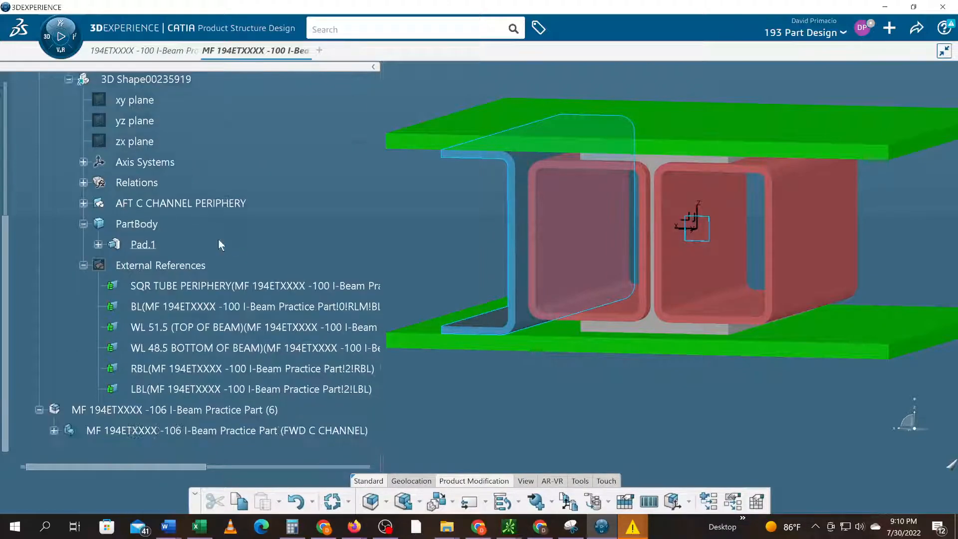
click(184, 267)
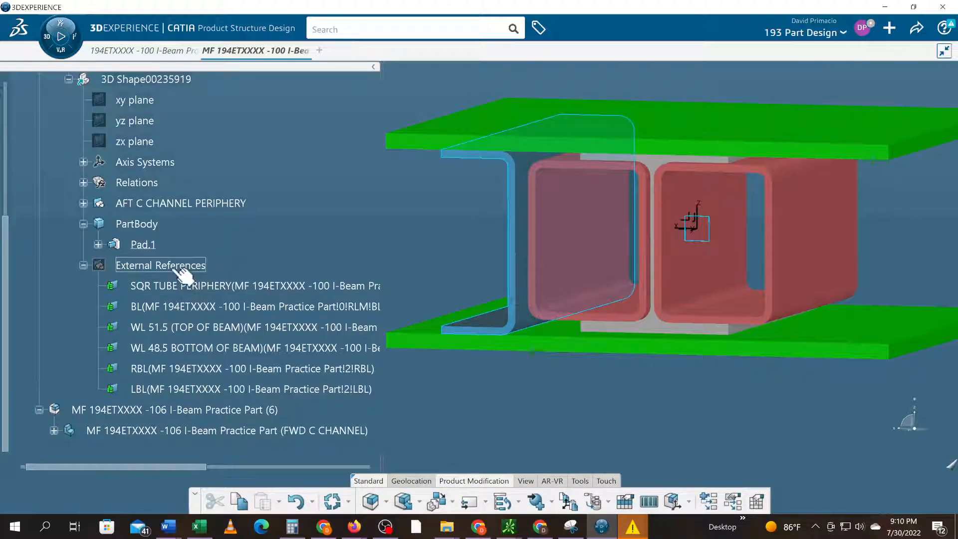
click(536, 502)
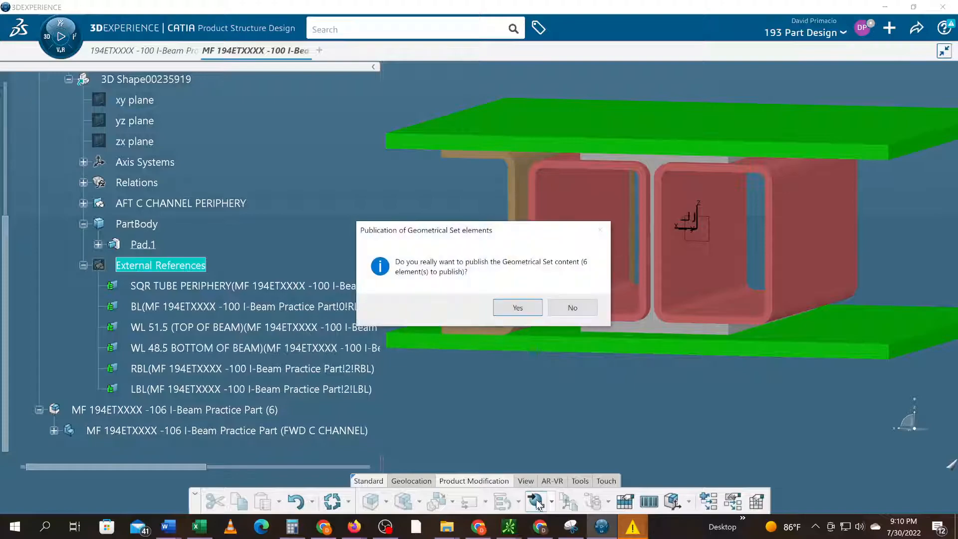
click(517, 307)
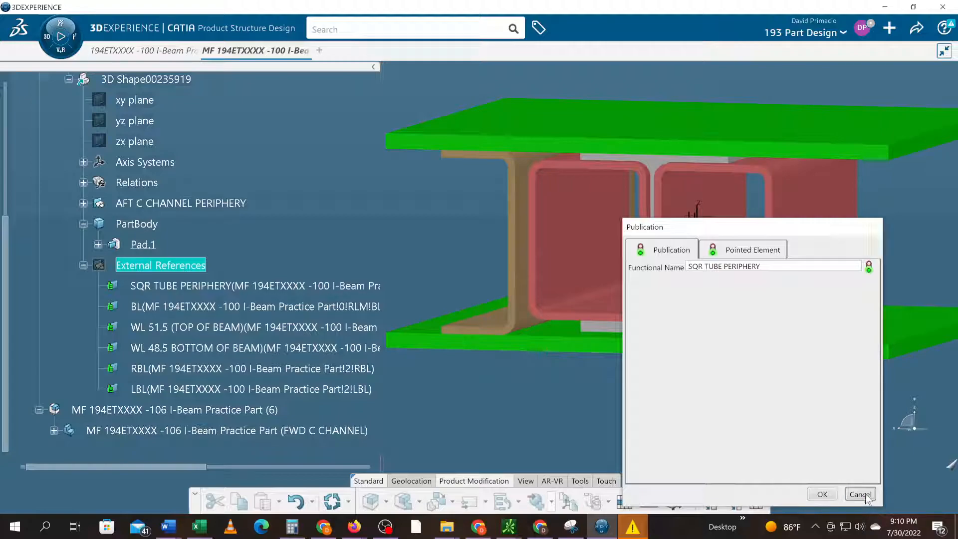
click(829, 494)
click(825, 493)
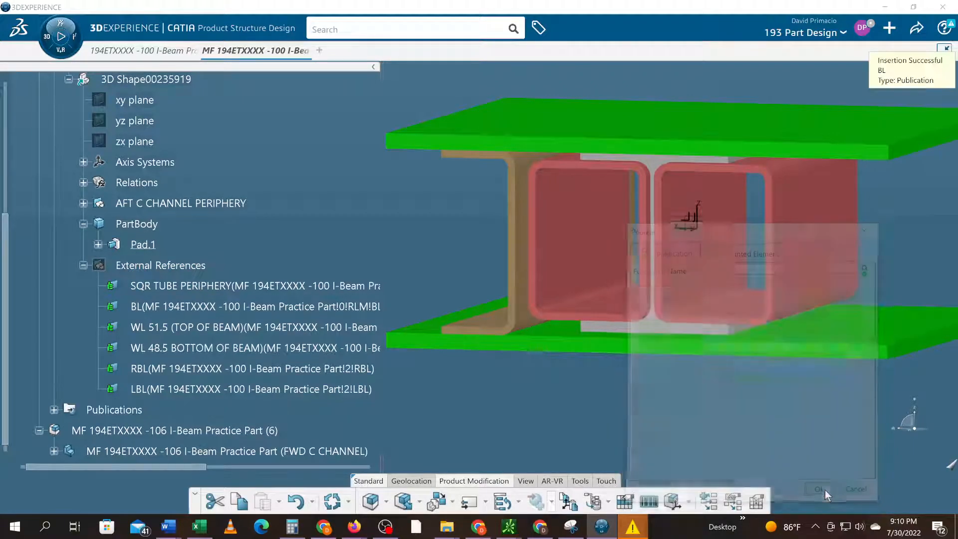
click(825, 493)
click(824, 492)
click(824, 492)
click(824, 494)
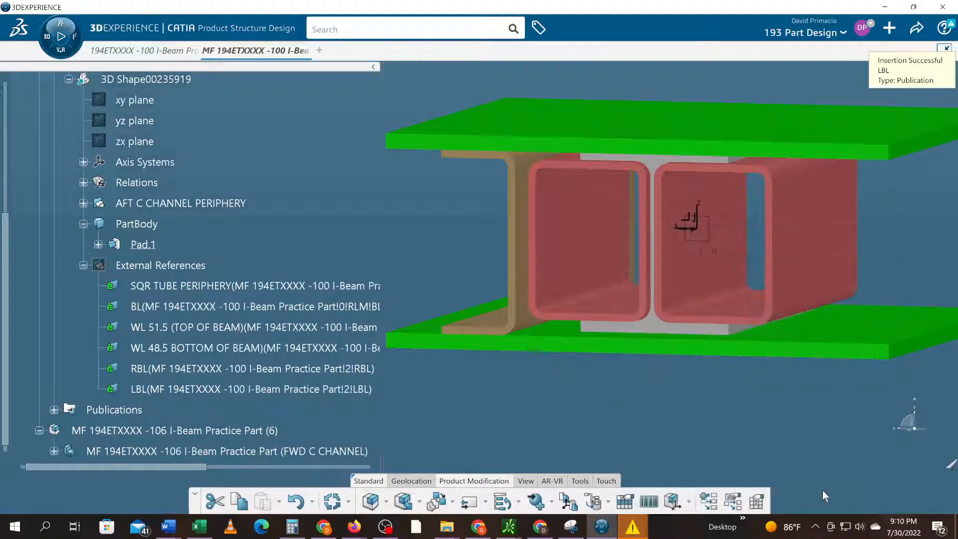
click(54, 410)
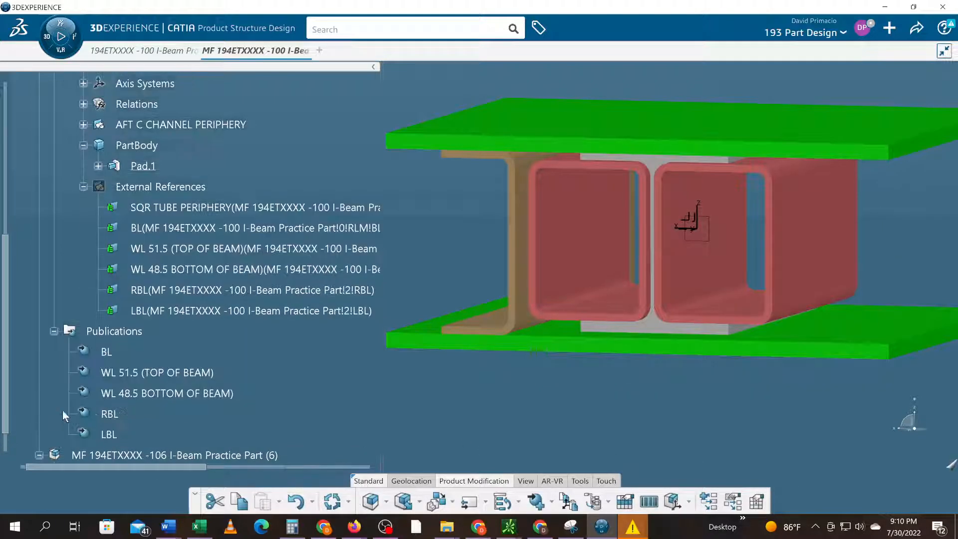
scroll(187, 423, down, 1)
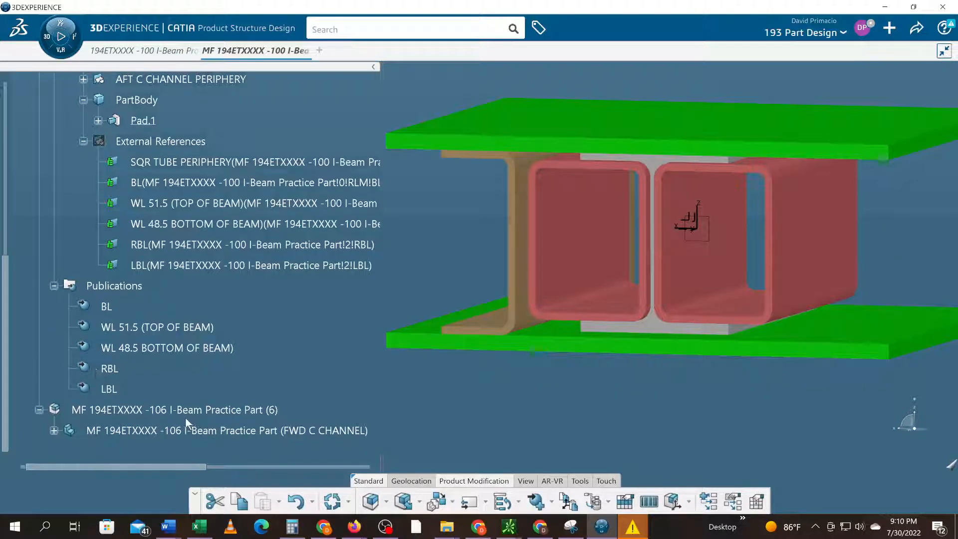
click(107, 307)
shift+click(109, 388)
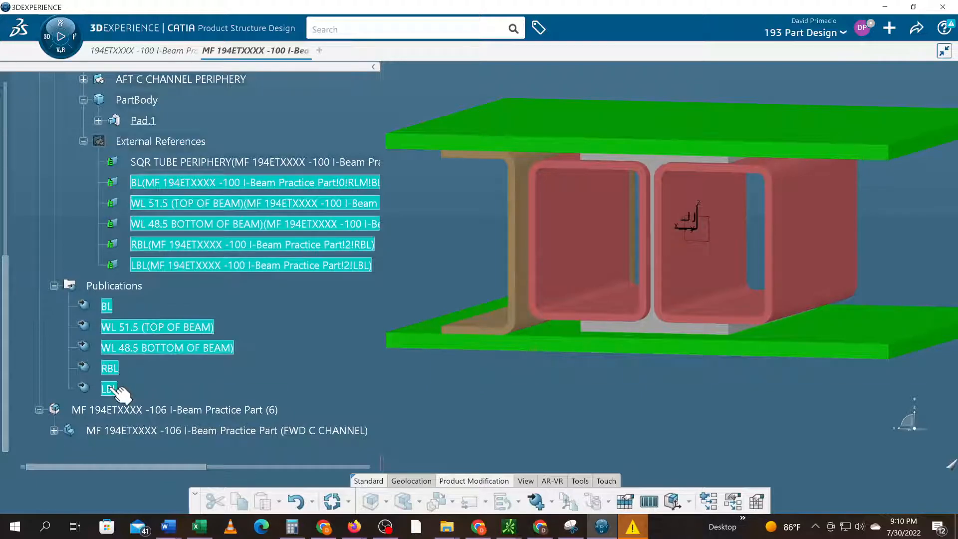
right_click(118, 345)
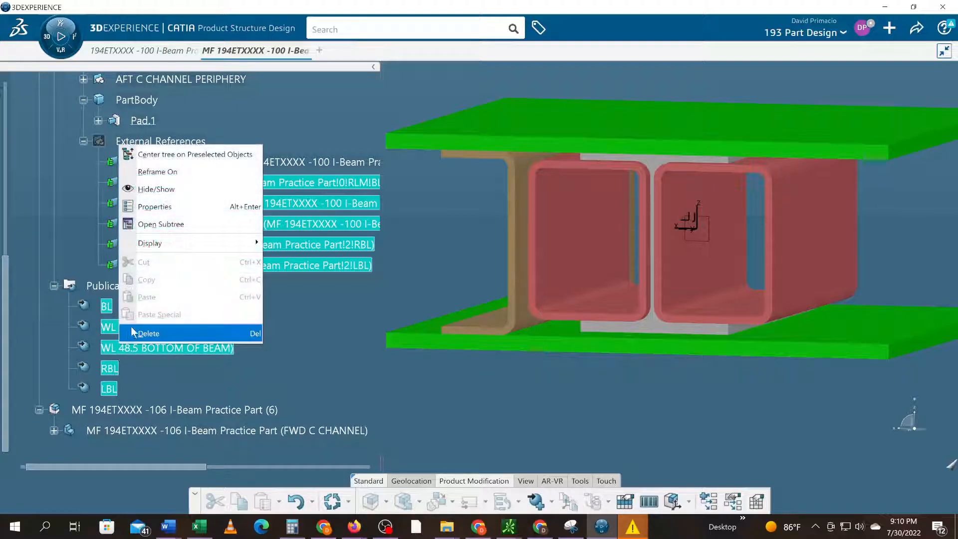
click(217, 122)
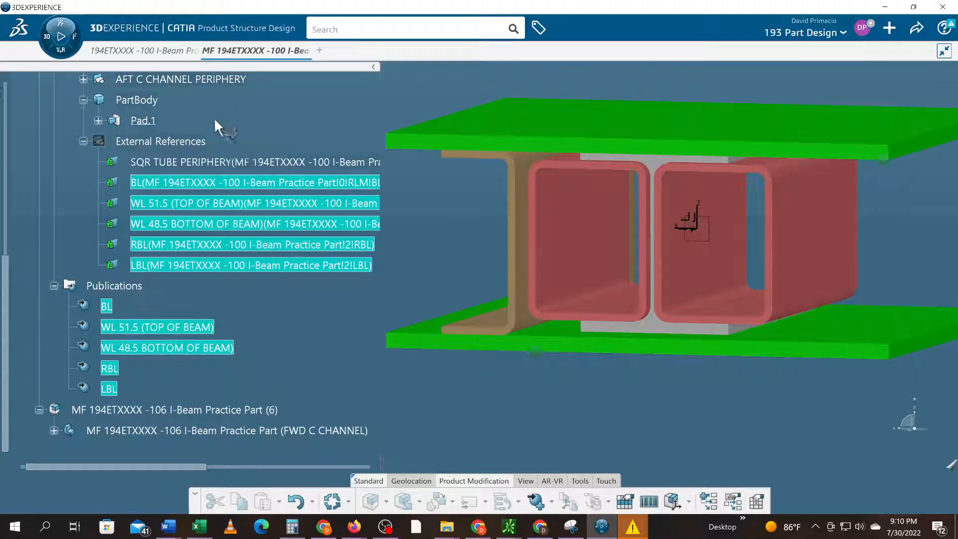
Step: Activate the AFT C CHANNEL's 3D shape and copy the BL, WL 51.5, WL 48.5, RBL and LBL publications
scroll(152, 145, up, 2)
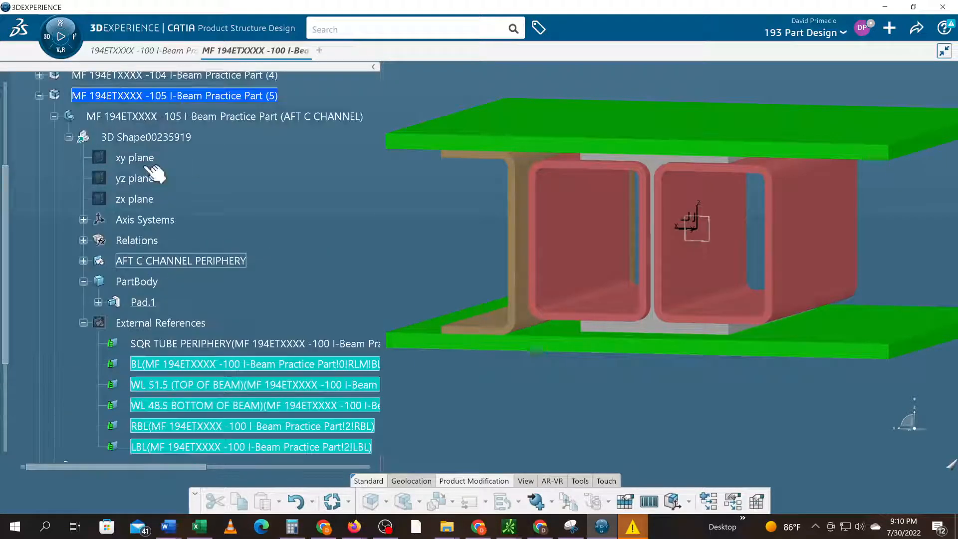
double_click(142, 136)
scroll(204, 219, down, 4)
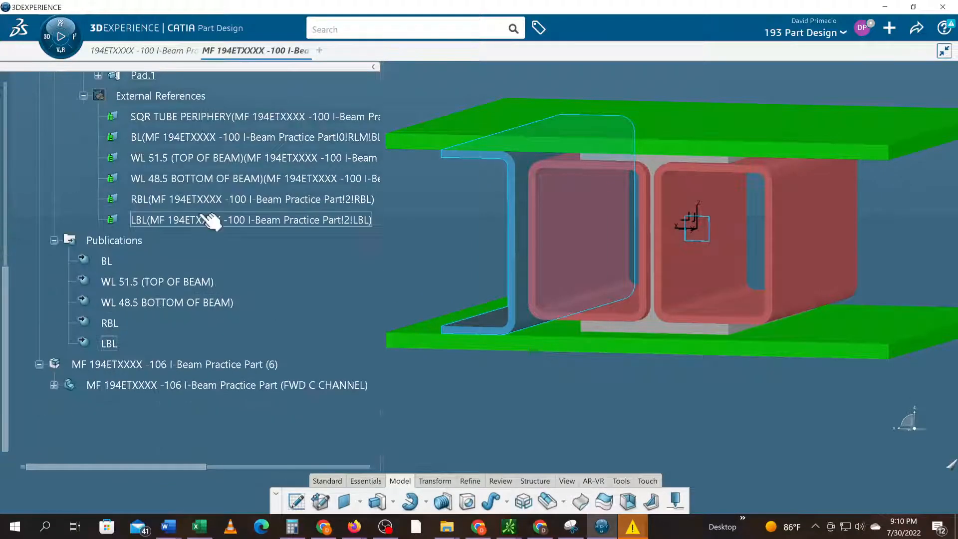
click(107, 261)
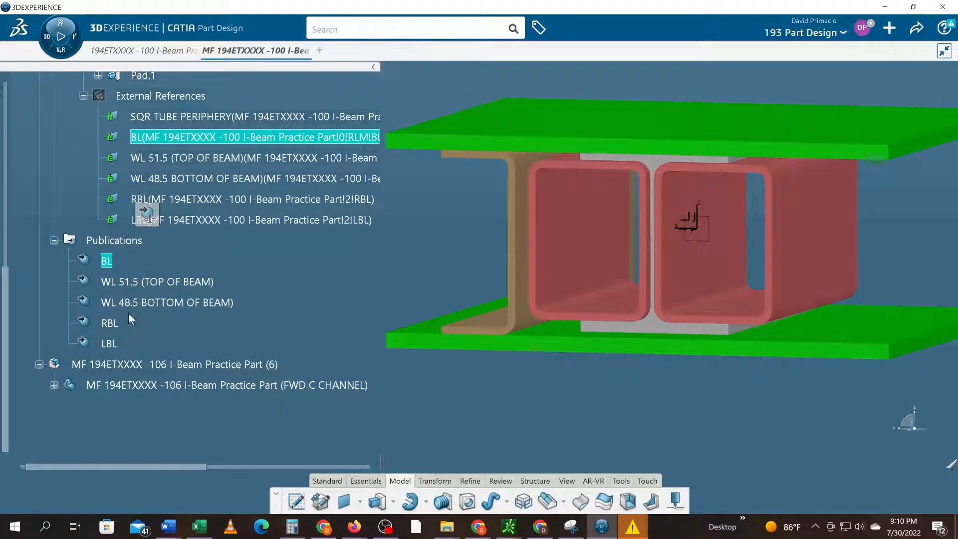
shift+click(126, 345)
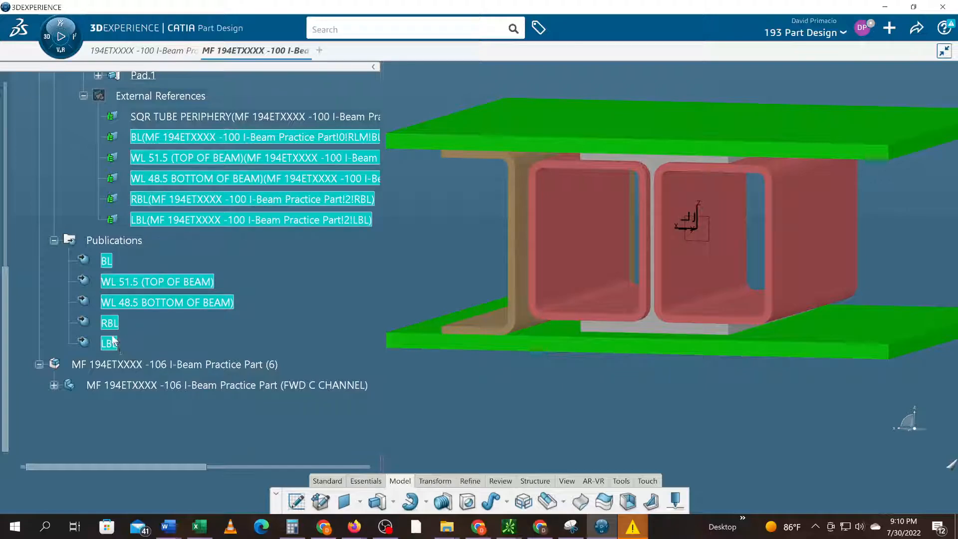
right_click(112, 306)
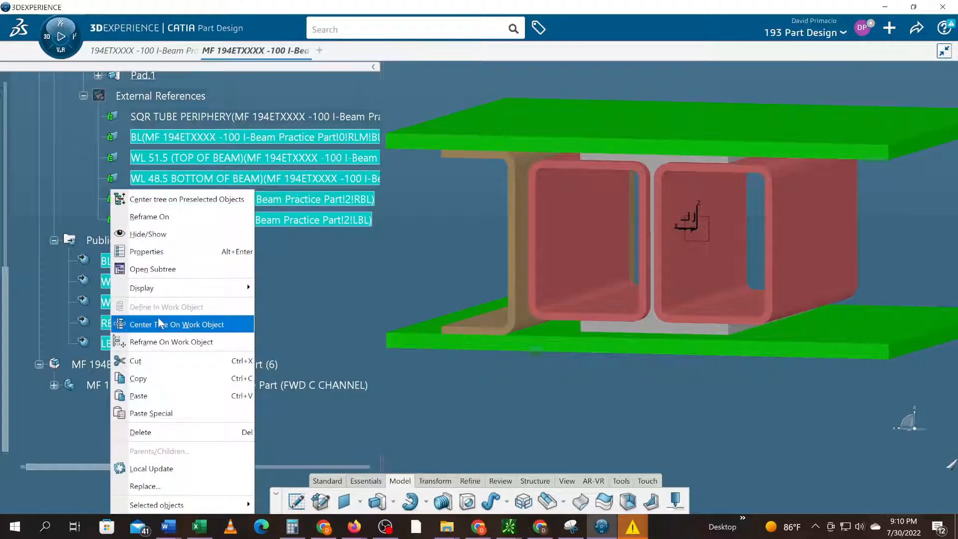
click(156, 382)
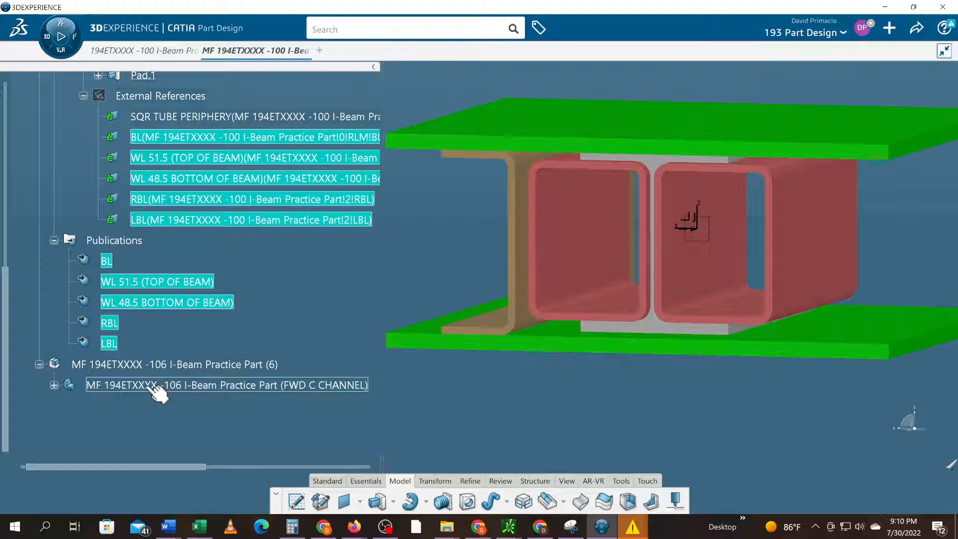
Step: Expand the -106 FWD C CHANNEL part and its 3D shape in the tree, selecting that 3D shape as the paste target
click(155, 387)
click(54, 384)
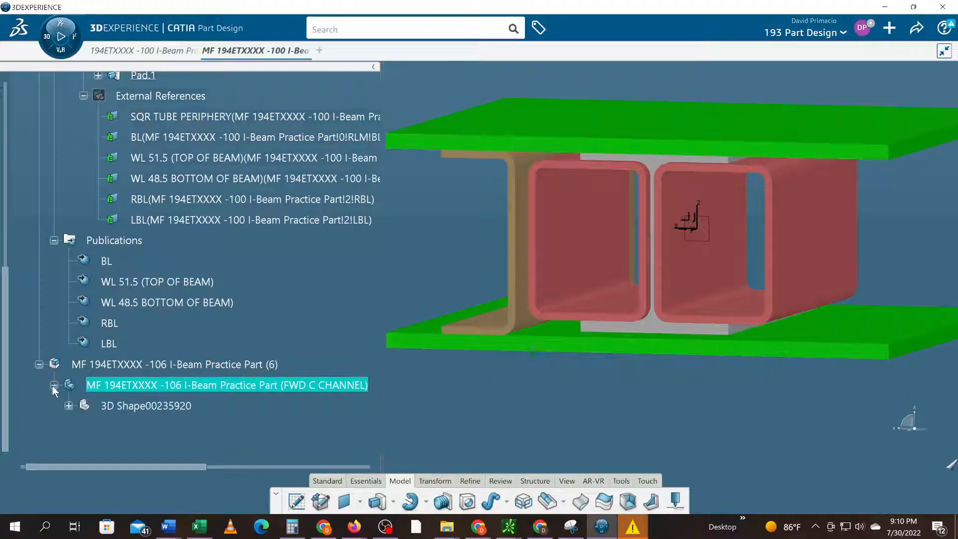
click(123, 406)
double_click(112, 403)
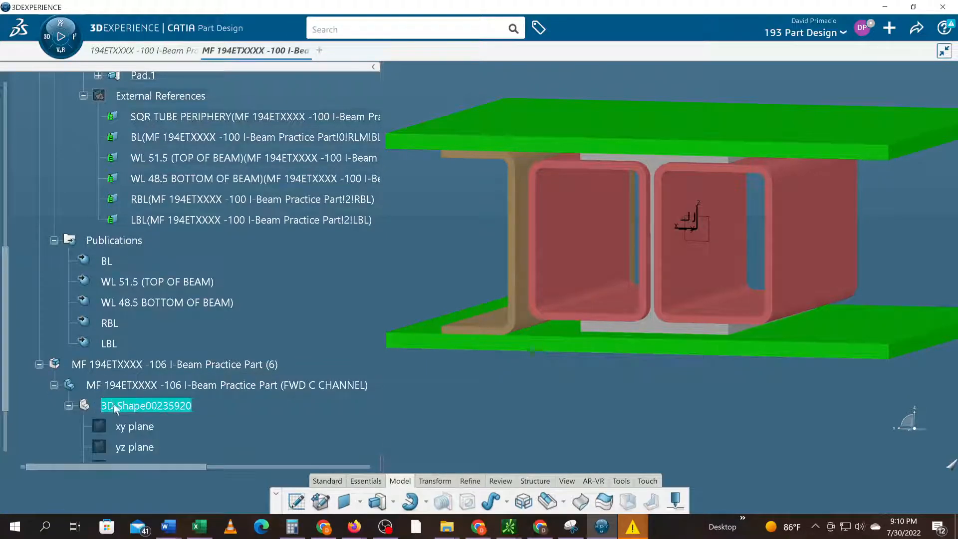
Step: Paste the copied publications into the FWD C CHANNEL's 3D shape, expand its External References and save locally
right_click(164, 320)
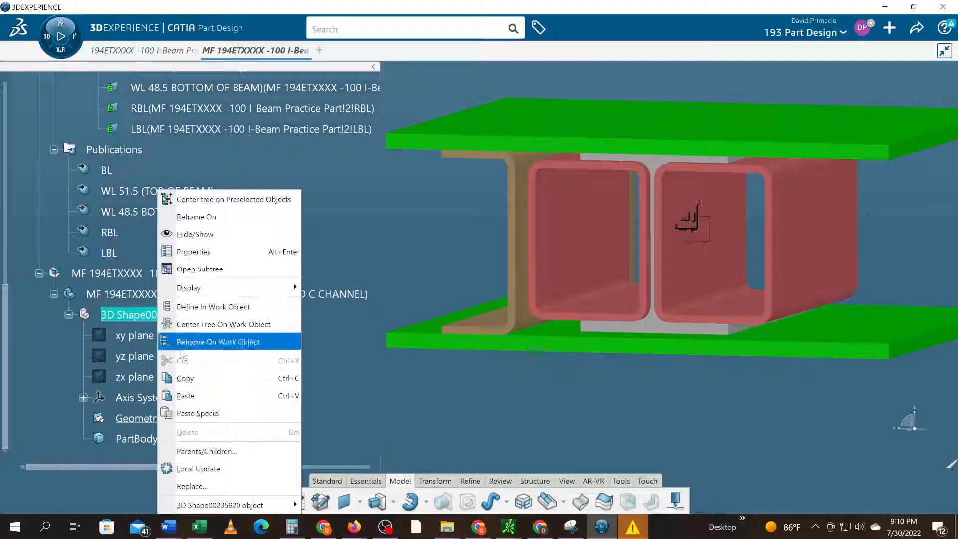
click(185, 396)
scroll(212, 383, down, 2)
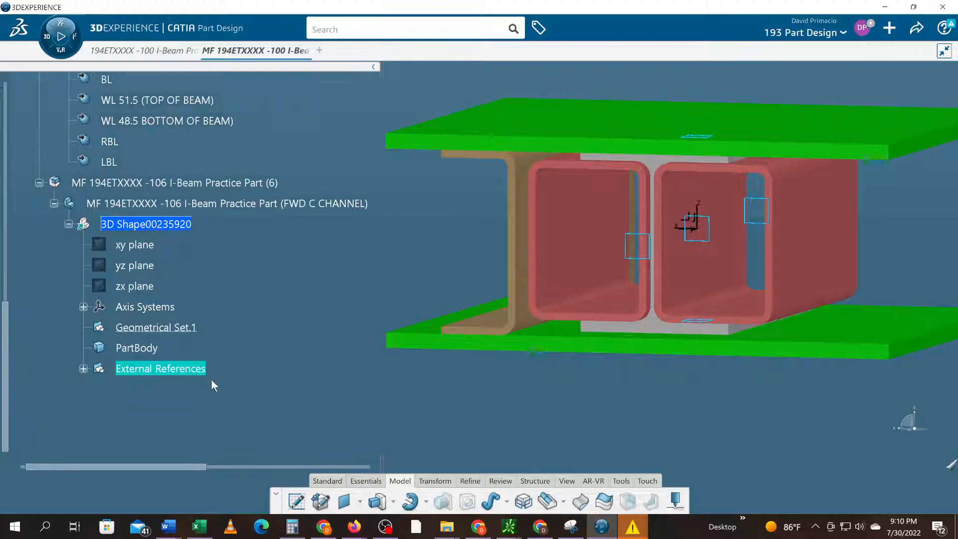
click(84, 368)
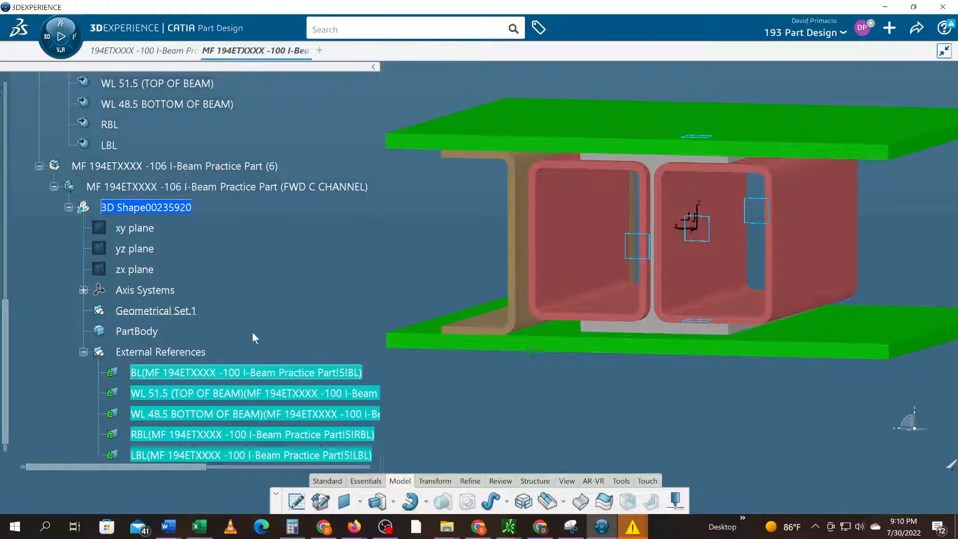
key(ctrl+s)
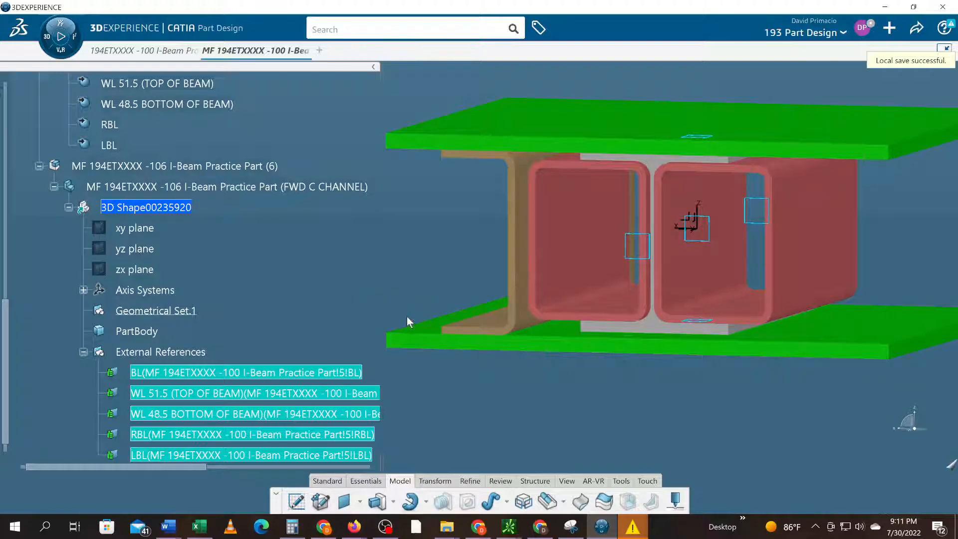
Step: Examine the outer face of the forward square tube from several angles as the mating face for the FWD C CHANNEL
scroll(172, 163, up, 3)
scroll(172, 162, down, 3)
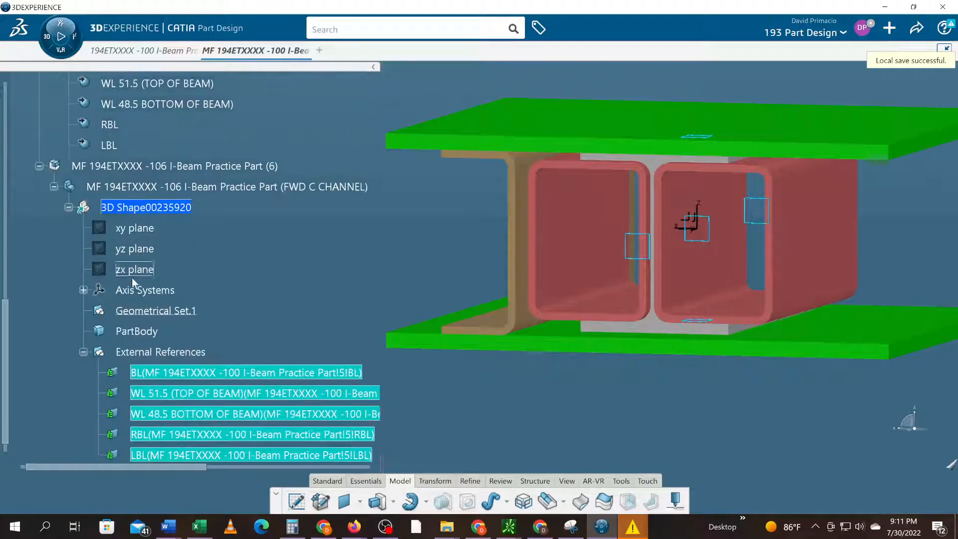
click(481, 408)
middle_drag(508, 372, 567, 342)
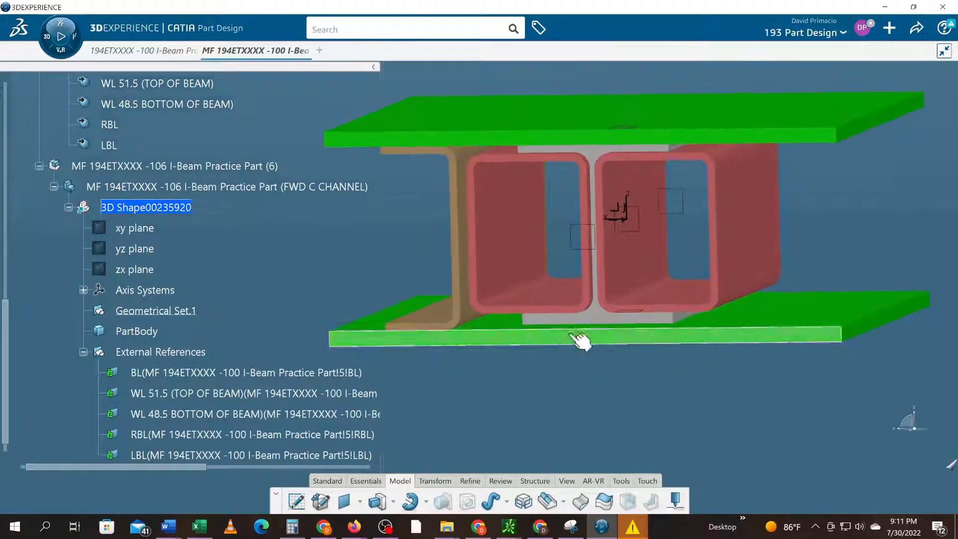
middle_drag(499, 413, 656, 272)
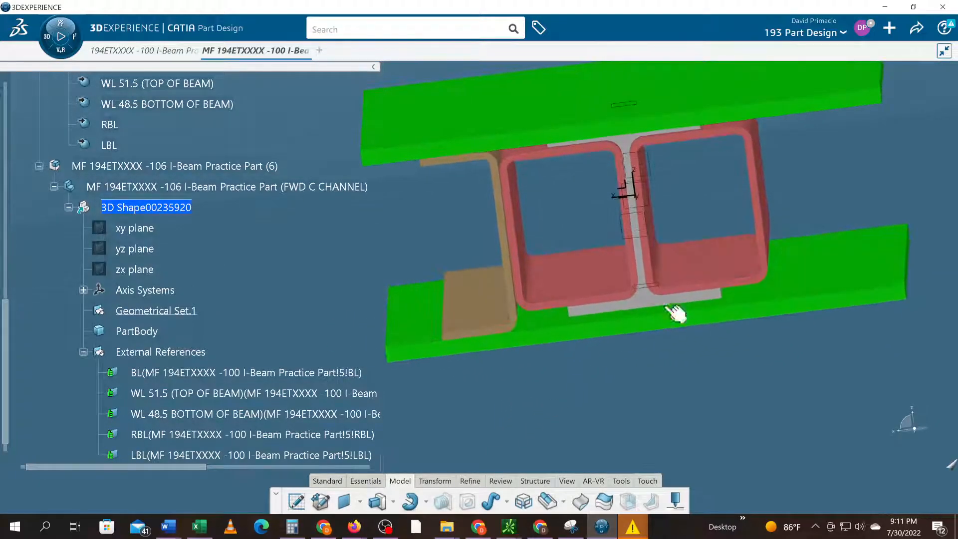
click(772, 194)
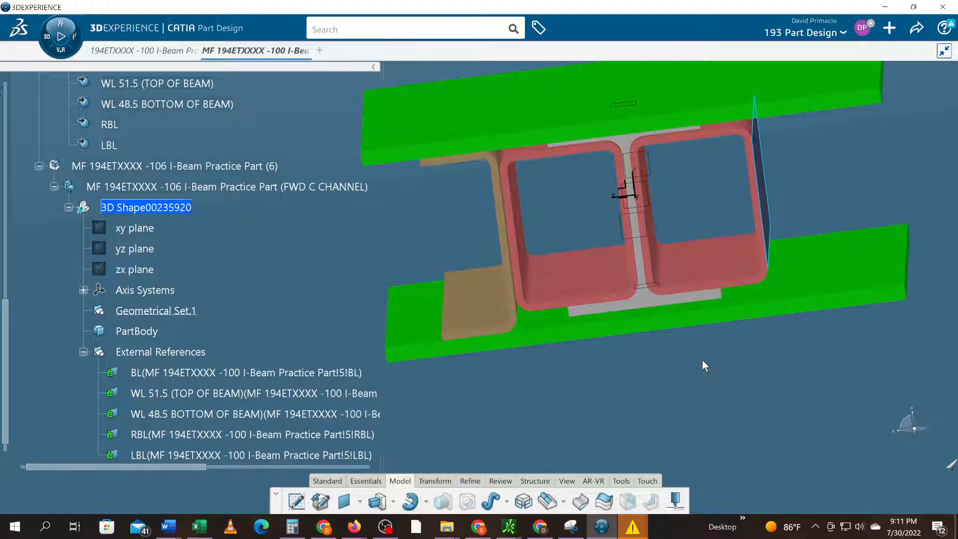
middle_drag(685, 377, 657, 374)
middle_drag(649, 364, 536, 398)
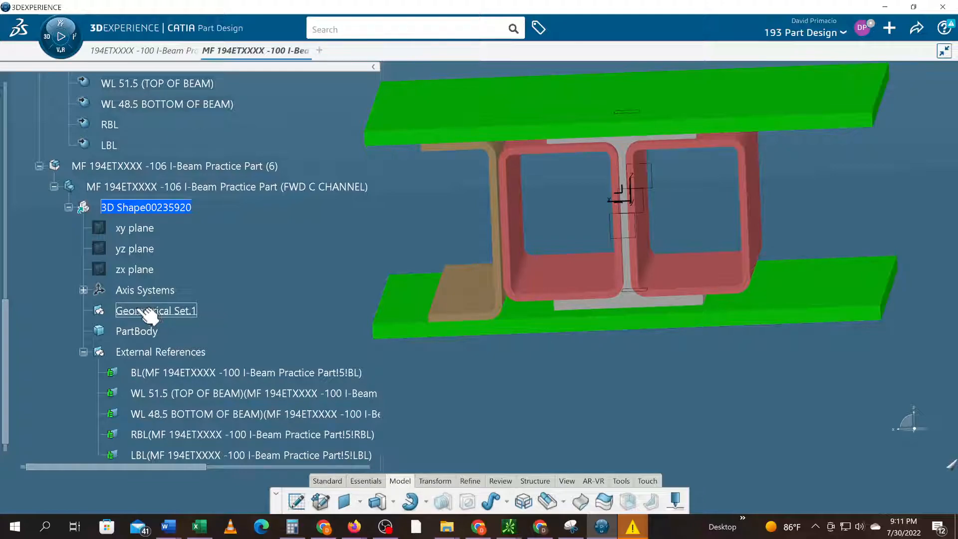
Step: Expand the -104 FWD SQR TUBE product and its FWD SQR TUBE PERIPHERY geometrical set
scroll(152, 312, up, 3)
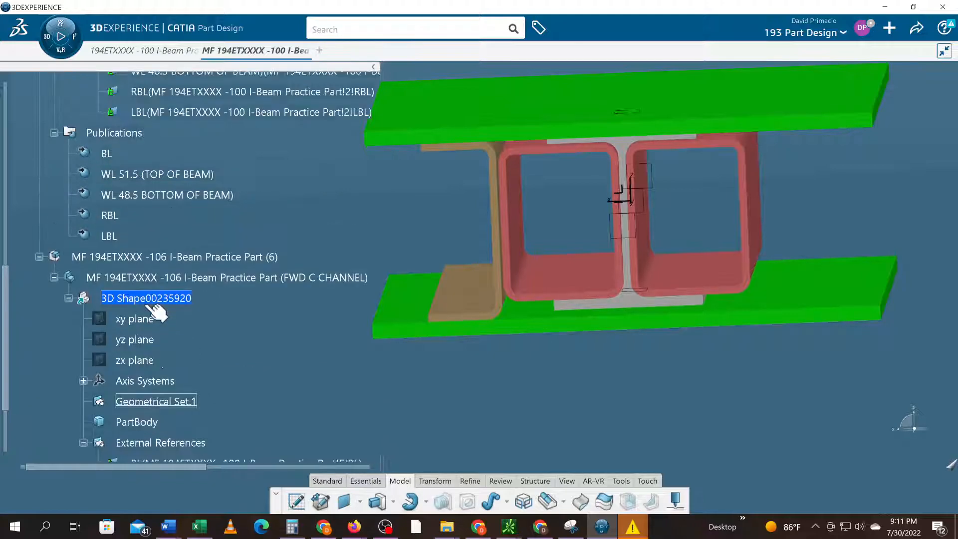
scroll(156, 312, up, 15)
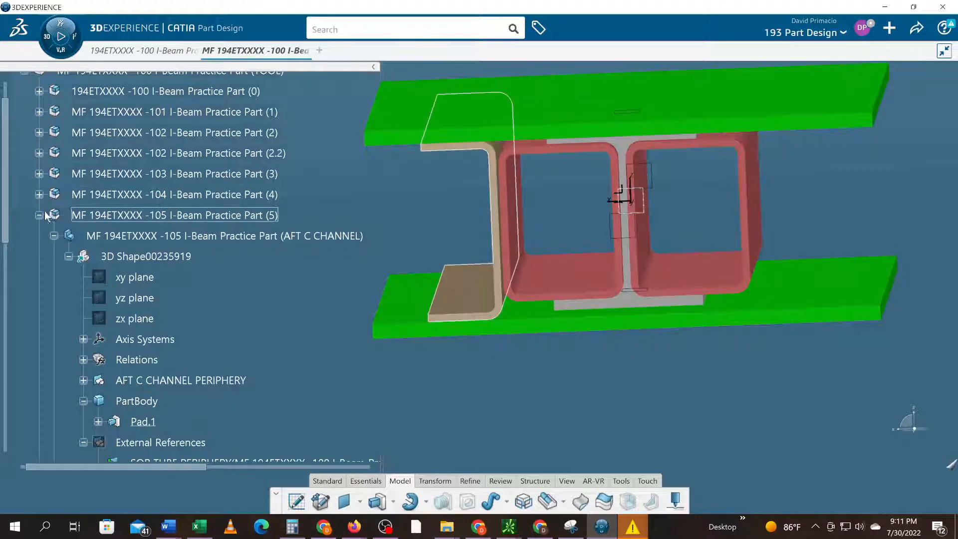
click(39, 194)
scroll(119, 323, down, 1)
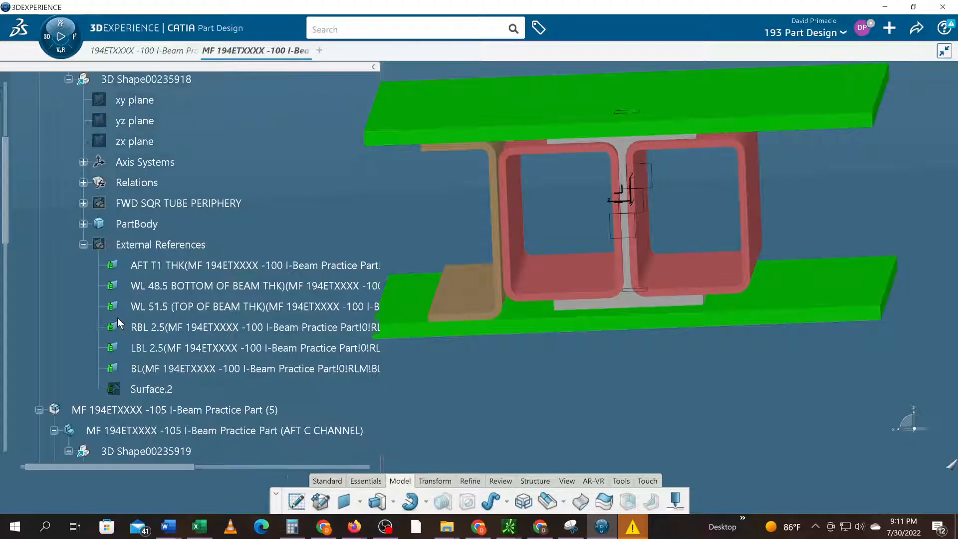
click(82, 203)
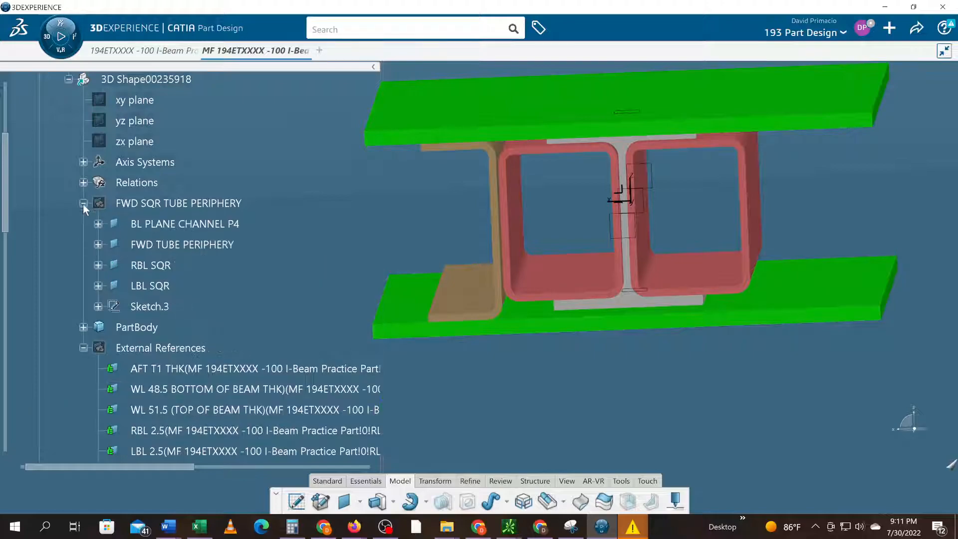
Step: Show the hidden FWD SQR TUBE PERIPHERY geometrical set of the -104 part
click(214, 249)
middle_drag(334, 330, 292, 318)
middle_drag(667, 344, 654, 429)
right_click(150, 205)
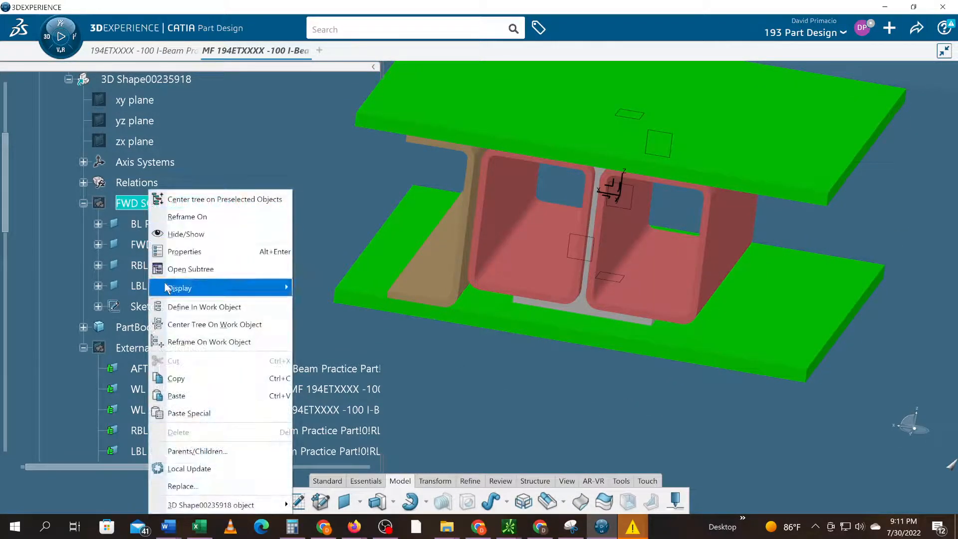
click(179, 233)
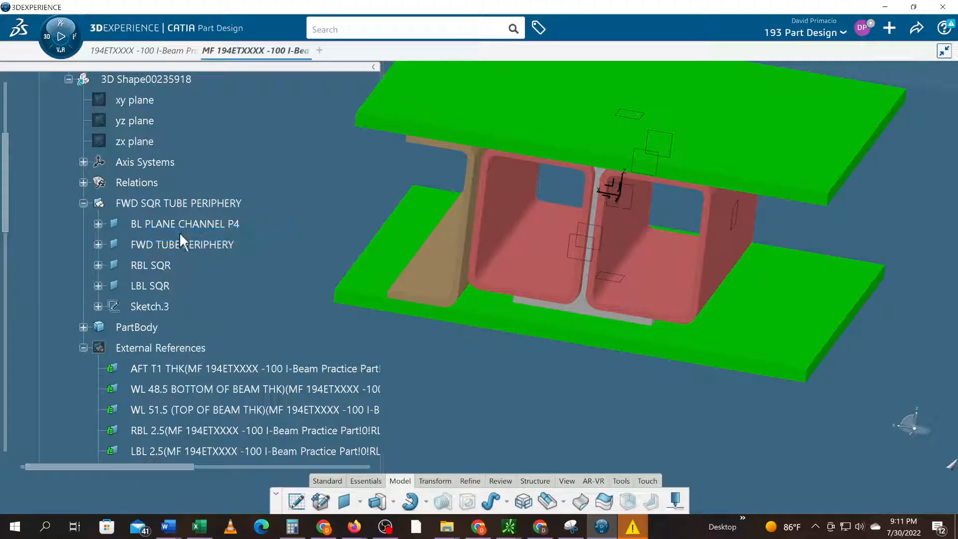
Step: Locate the BL PLANE CHANNEL P4 and FWD TUBE PERIPHERY planes in the model and review the -104 part's external references
click(152, 225)
mouse_move(457, 347)
middle_down()
mouse_move(466, 307)
mouse_move(453, 295)
mouse_move(390, 314)
mouse_move(398, 314)
middle_up()
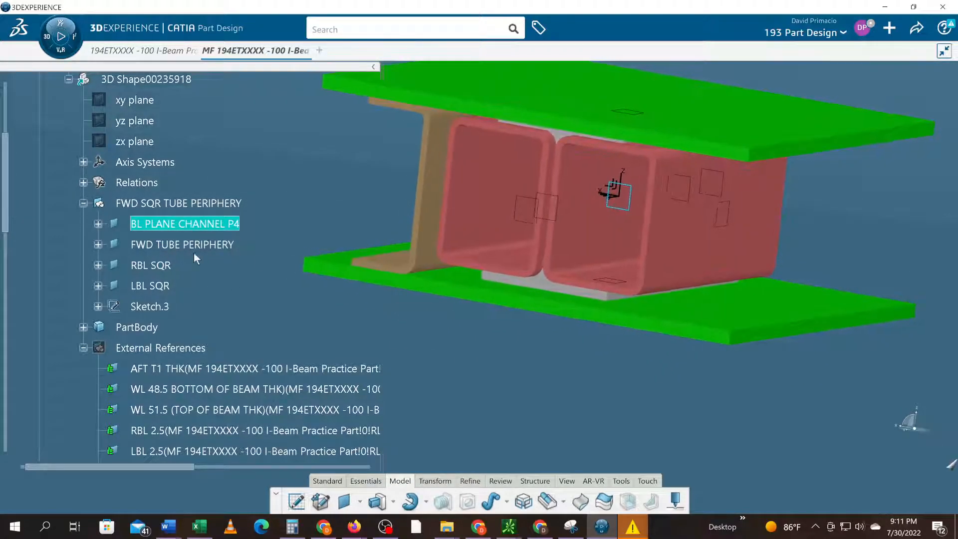
click(197, 246)
mouse_move(462, 349)
middle_down()
mouse_move(486, 354)
mouse_move(449, 320)
middle_up()
scroll(183, 336, down, 3)
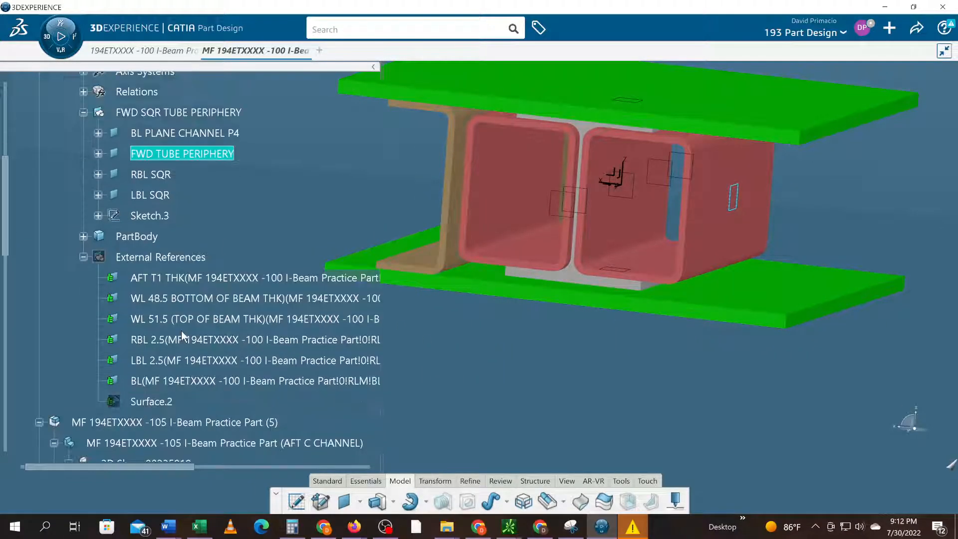
scroll(182, 336, down, 2)
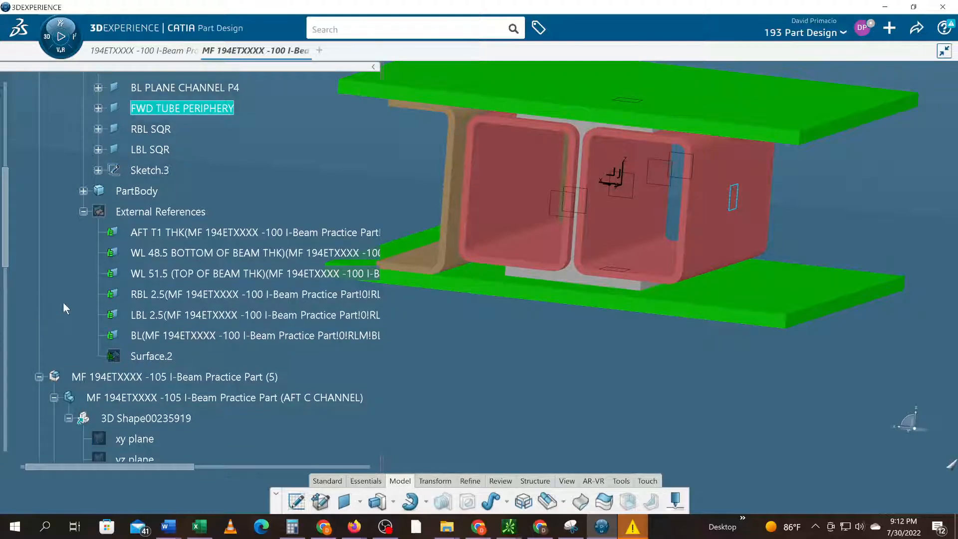
scroll(63, 302, up, 1)
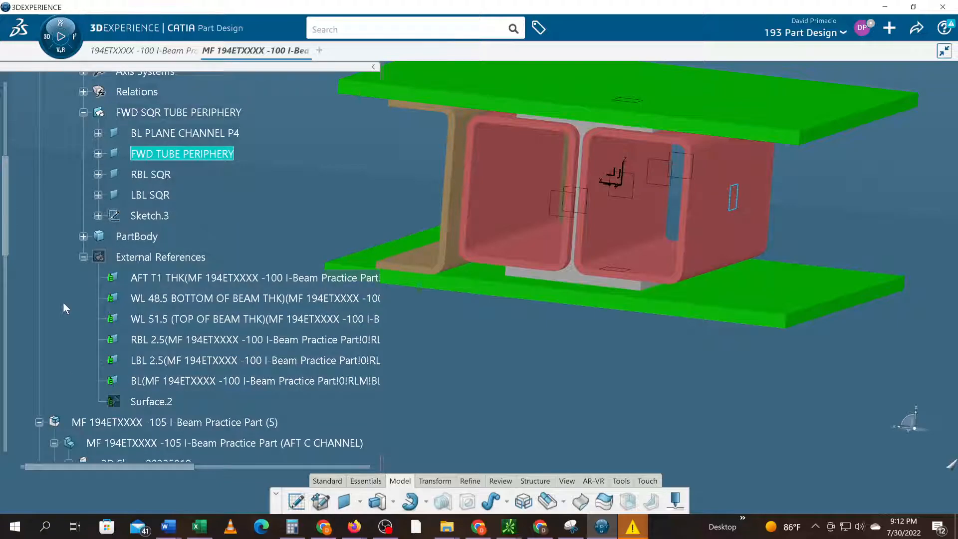
scroll(63, 301, up, 3)
scroll(63, 303, down, 2)
scroll(63, 302, up, 2)
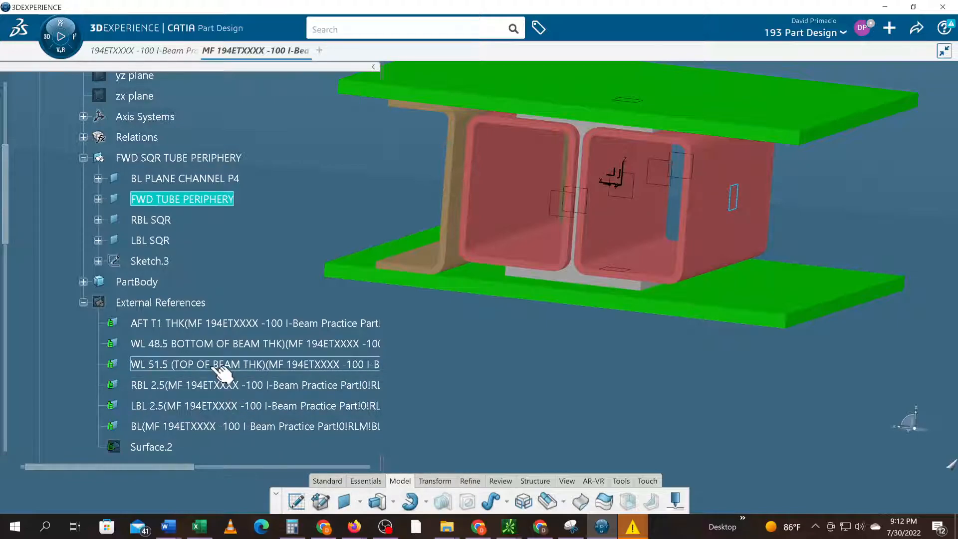
Step: Show the hidden Surface.2 in the -104 part's External References
click(169, 446)
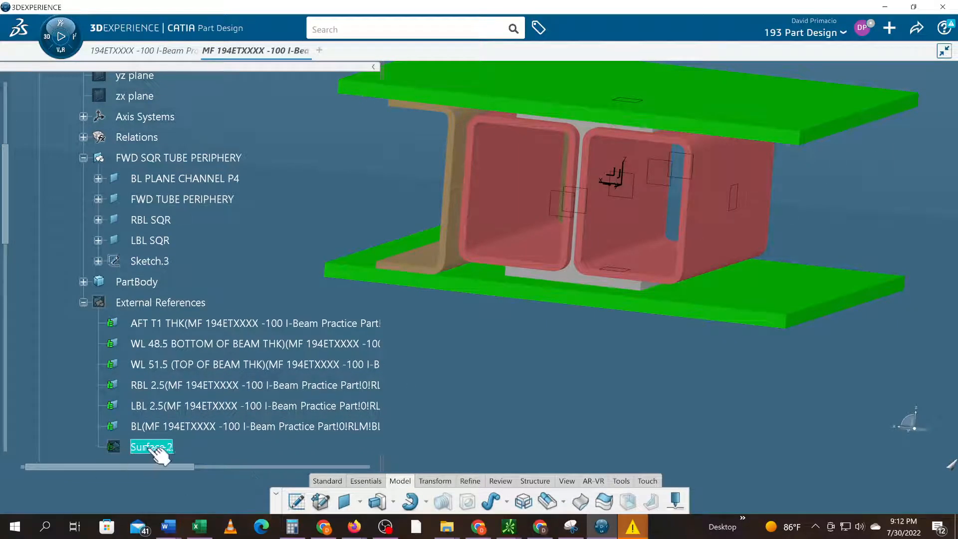
right_click(154, 447)
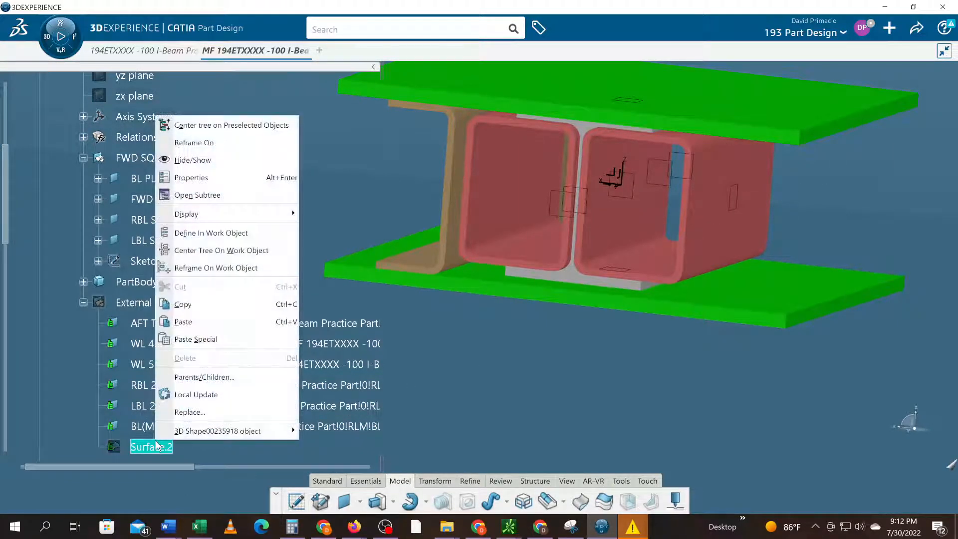
click(189, 166)
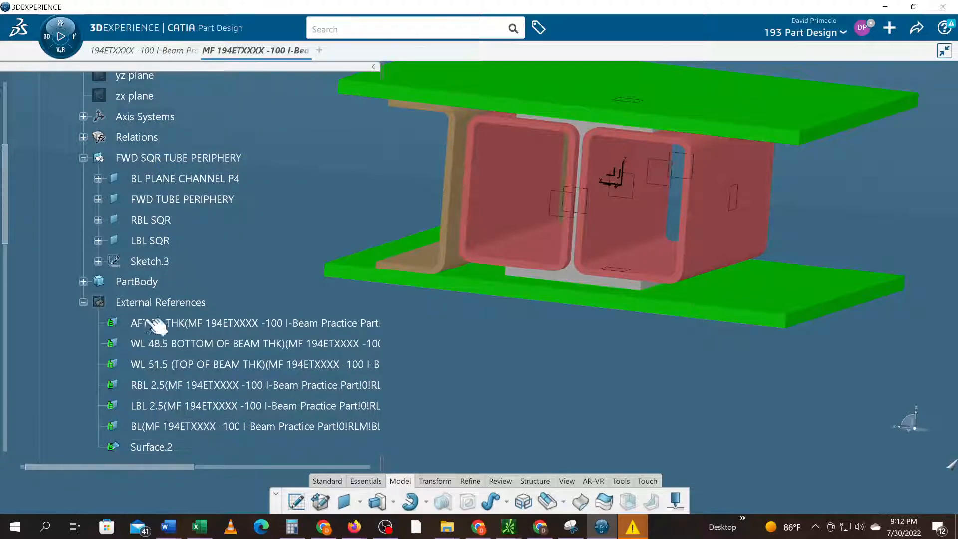
Step: Identify the FWD TUBE PERIPHERY plane and activate the -104 I-Beam Practice Part (4) product
click(185, 203)
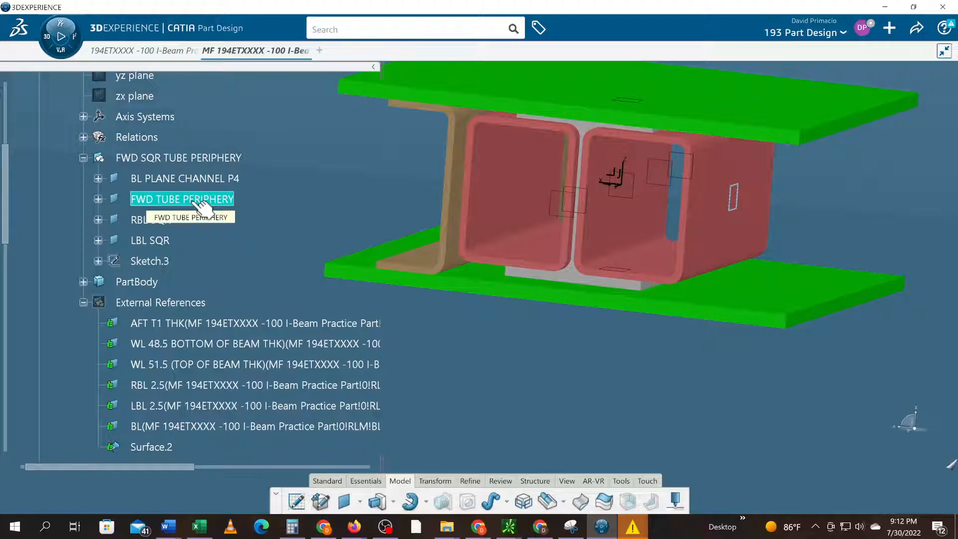
scroll(208, 229, up, 3)
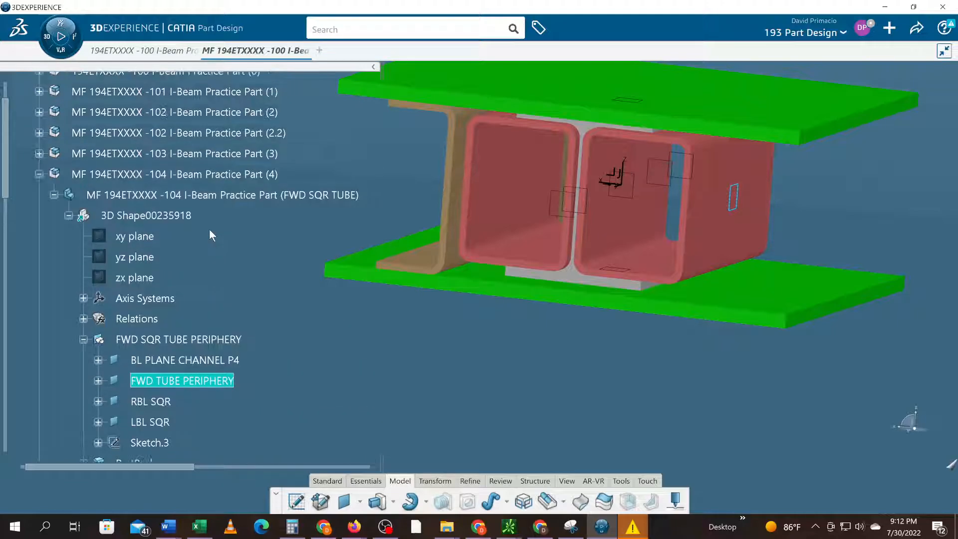
click(197, 176)
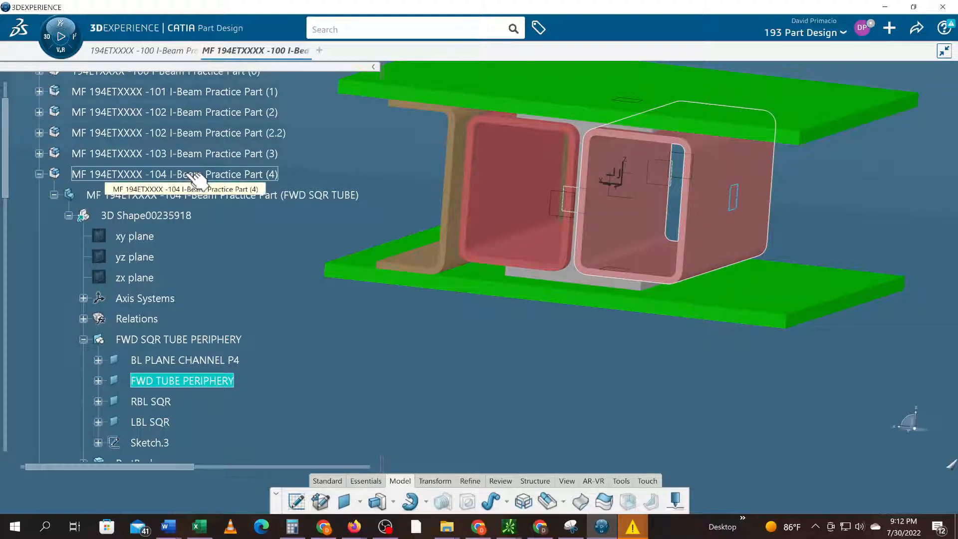
double_click(197, 175)
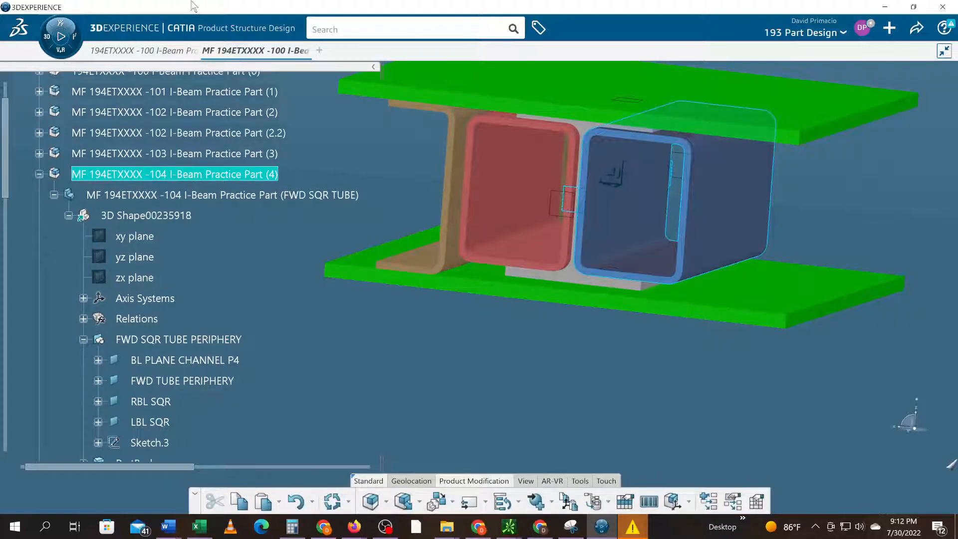
Step: Publish the FWD TUBE PERIPHERY plane on the -104 product under the functional name FWD TUBE PERIPHERY
scroll(111, 443, down, 1)
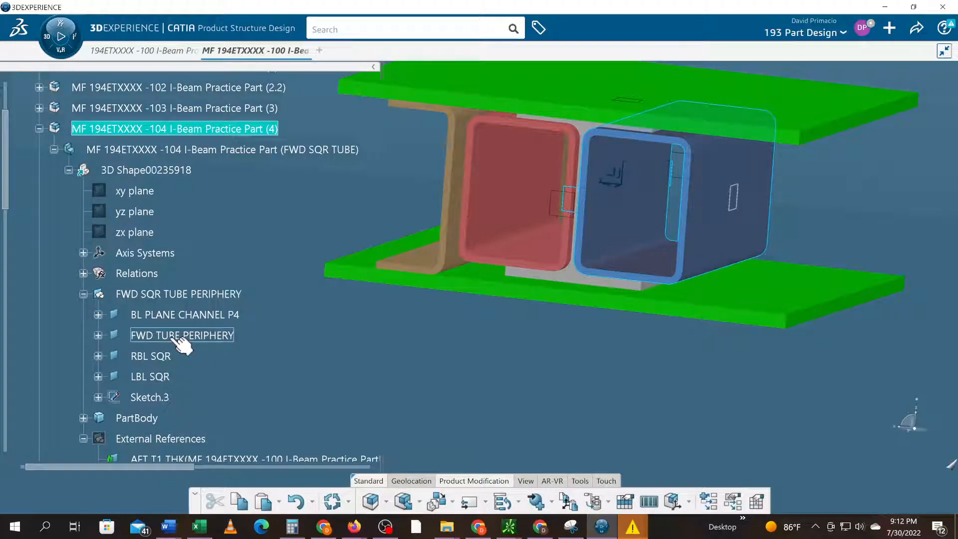
right_click(175, 337)
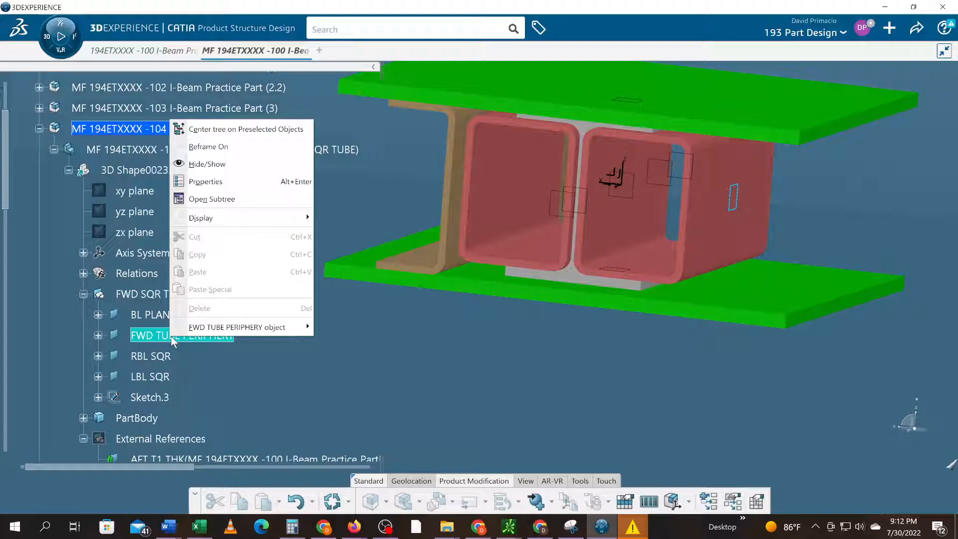
mouse_move(181, 335)
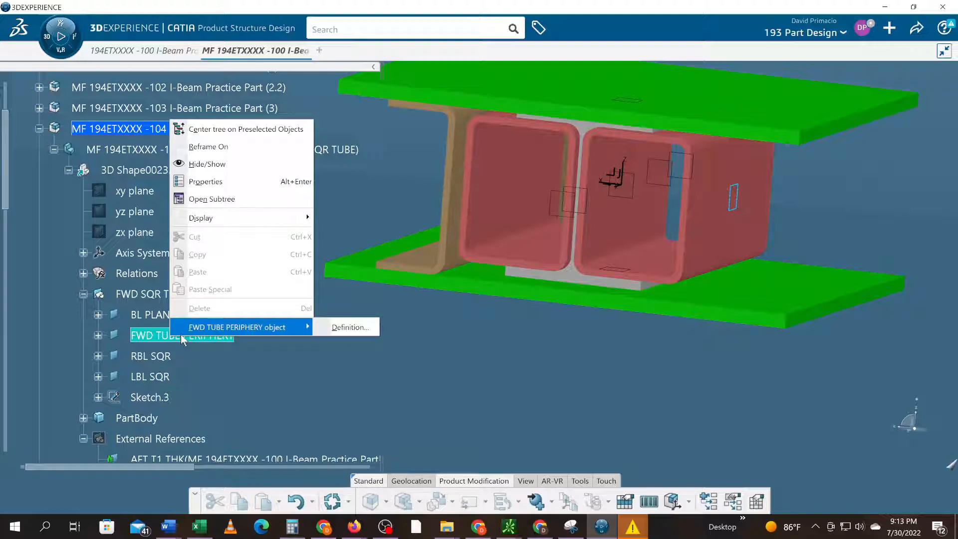
click(541, 501)
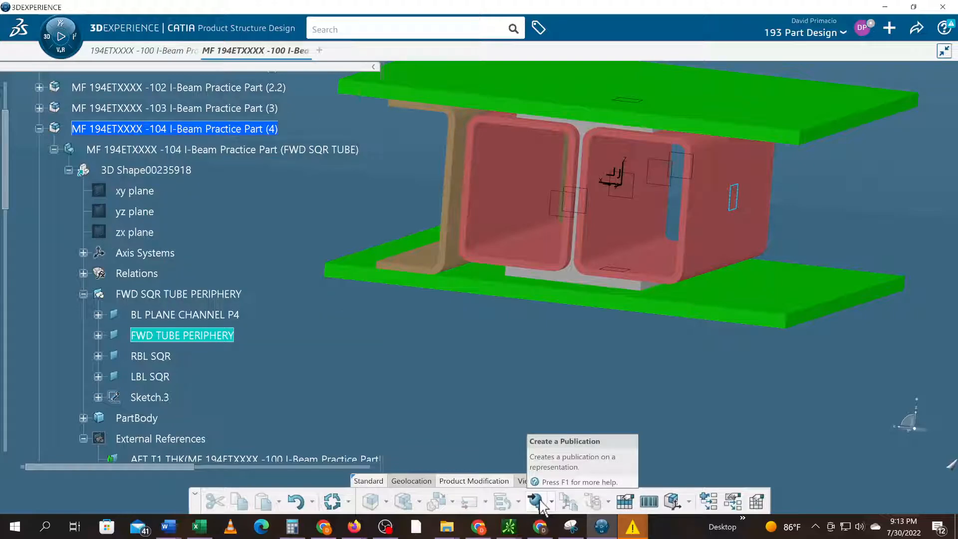
click(537, 501)
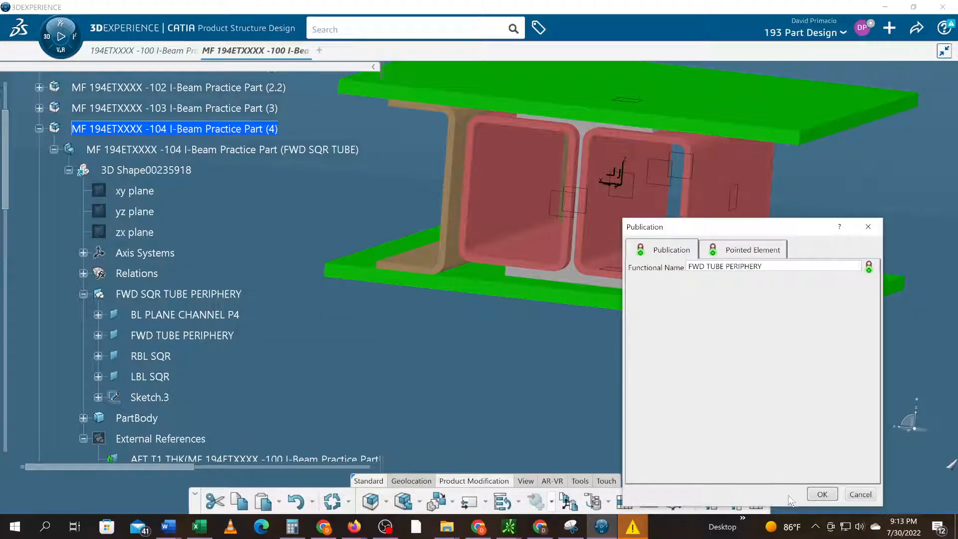
click(818, 497)
scroll(132, 339, down, 3)
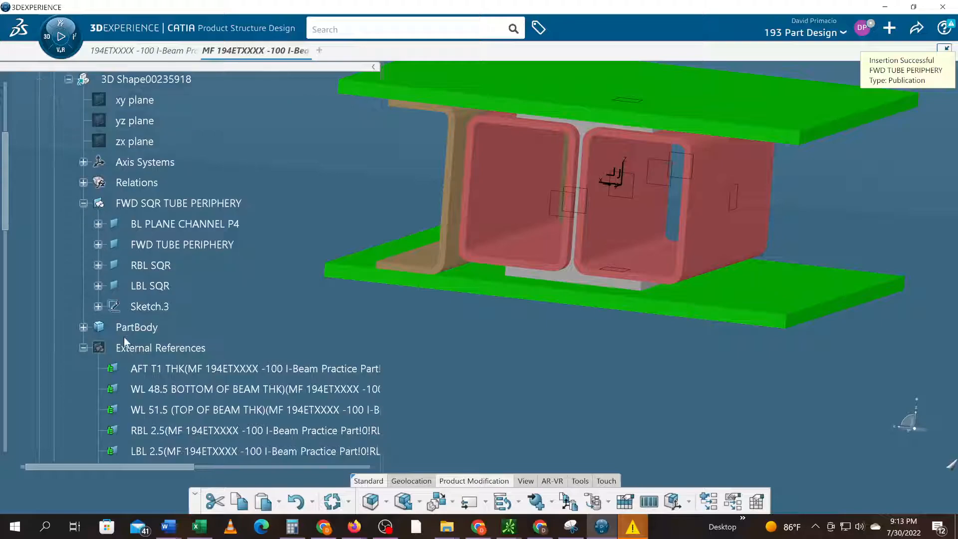
Step: Expand the -104 product's publications and activate the part's 3D Shape00235918 for editing
click(53, 422)
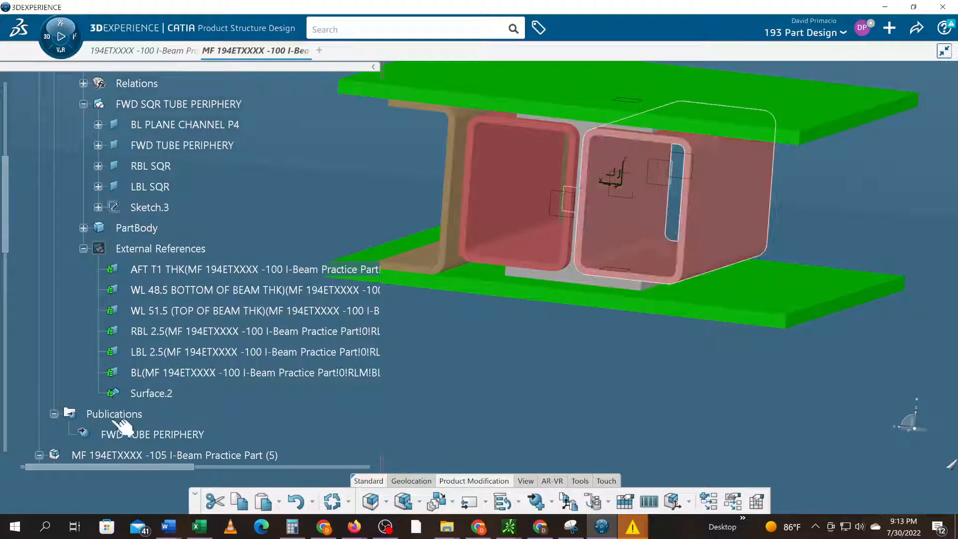
right_click(147, 437)
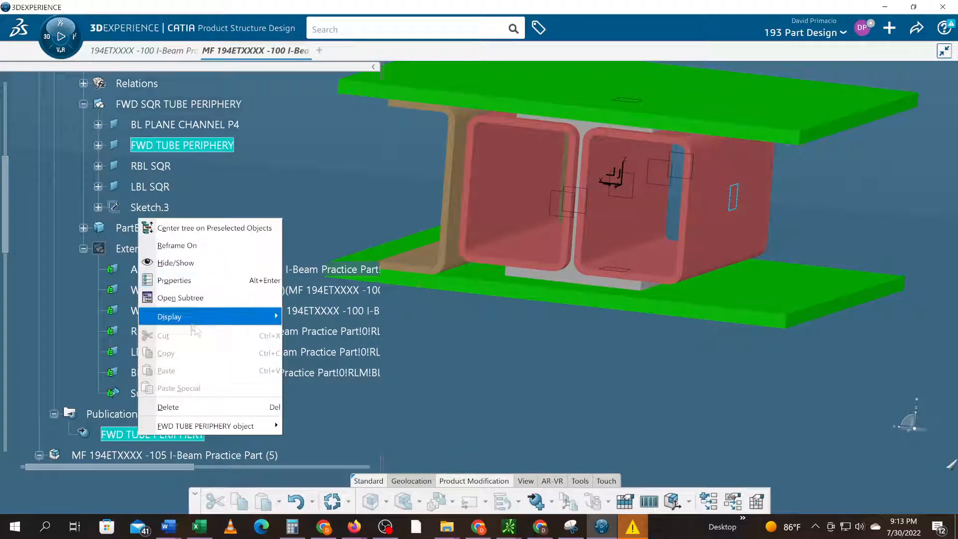
click(98, 318)
scroll(99, 319, up, 4)
click(145, 208)
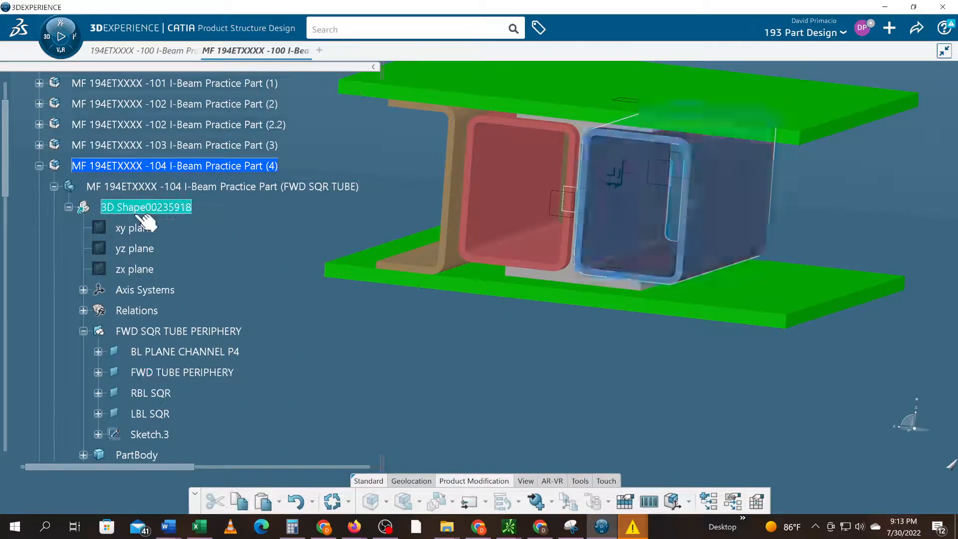
double_click(142, 209)
Step: Copy the published FWD TUBE PERIPHERY plane from the -104 product's publications
scroll(150, 249, down, 9)
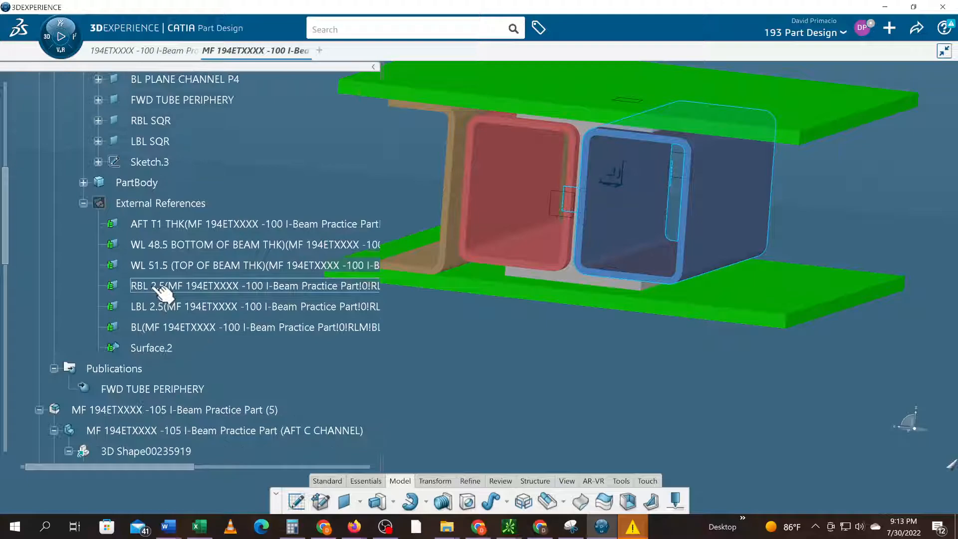
click(125, 434)
right_click(115, 433)
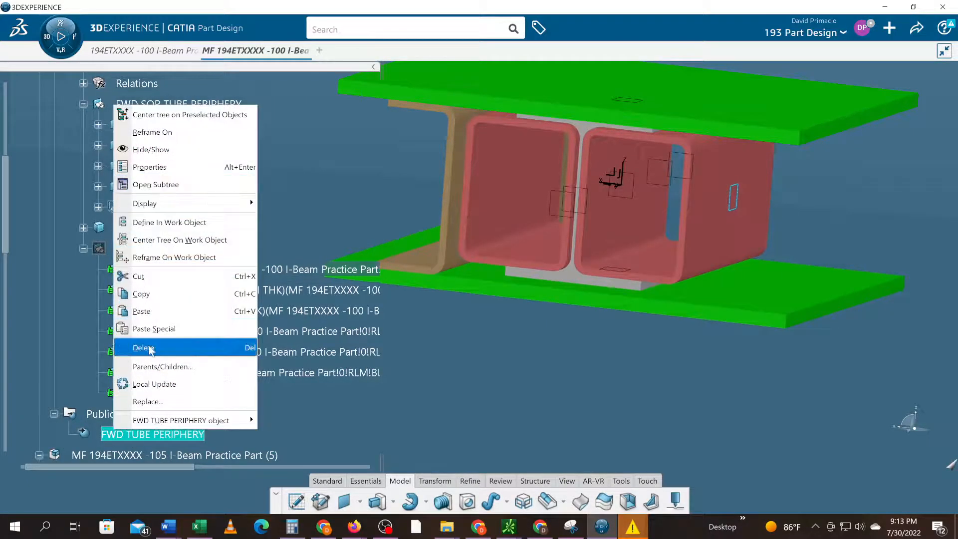
click(175, 299)
Step: Try a plain paste of the copied plane into the -106 part's 3D Shape00235920, and undo it
scroll(210, 384, down, 8)
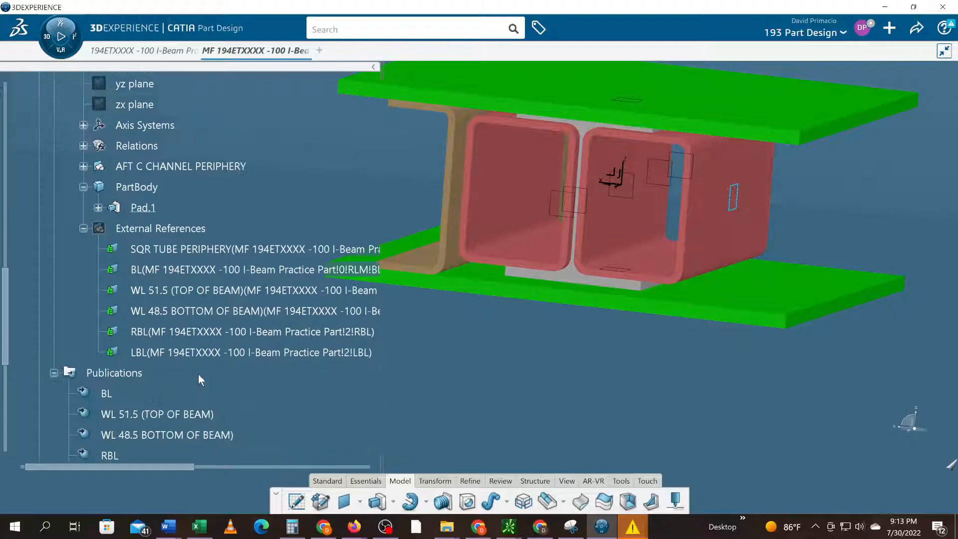
scroll(198, 375, down, 8)
scroll(198, 388, up, 3)
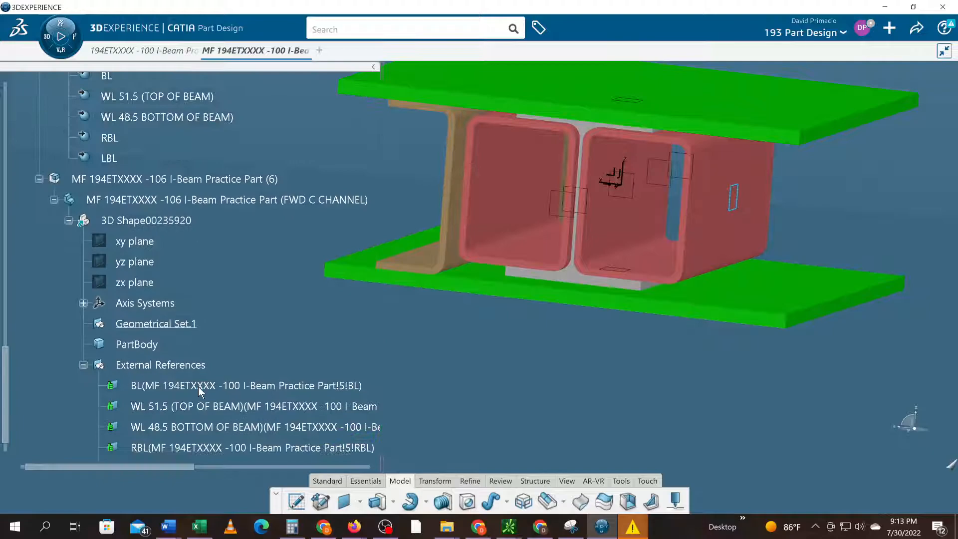
click(131, 221)
right_click(129, 222)
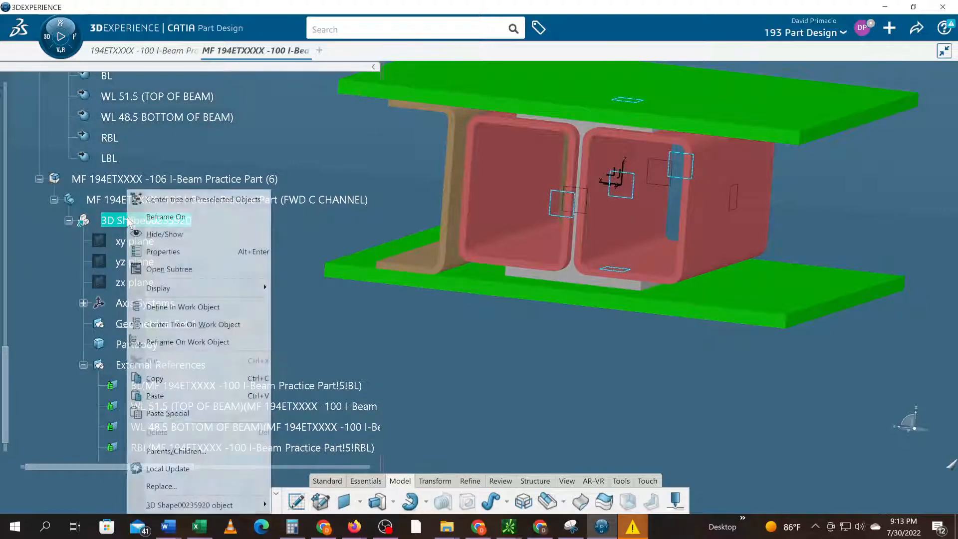
click(166, 398)
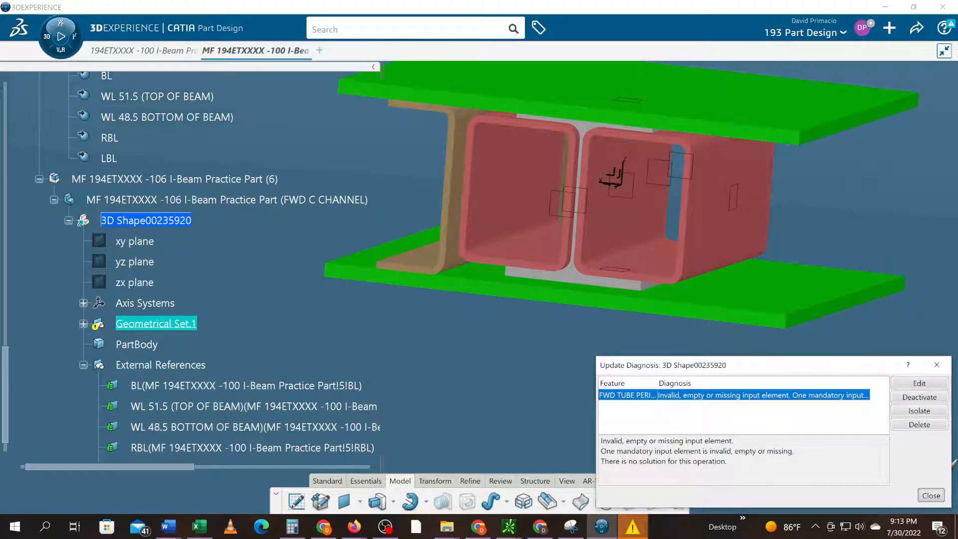
click(919, 493)
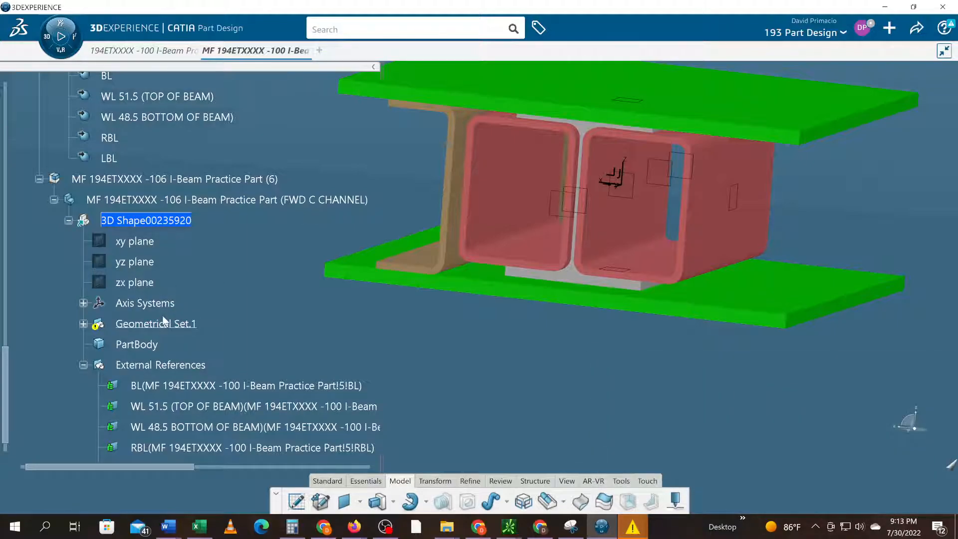
key(ctrl+z)
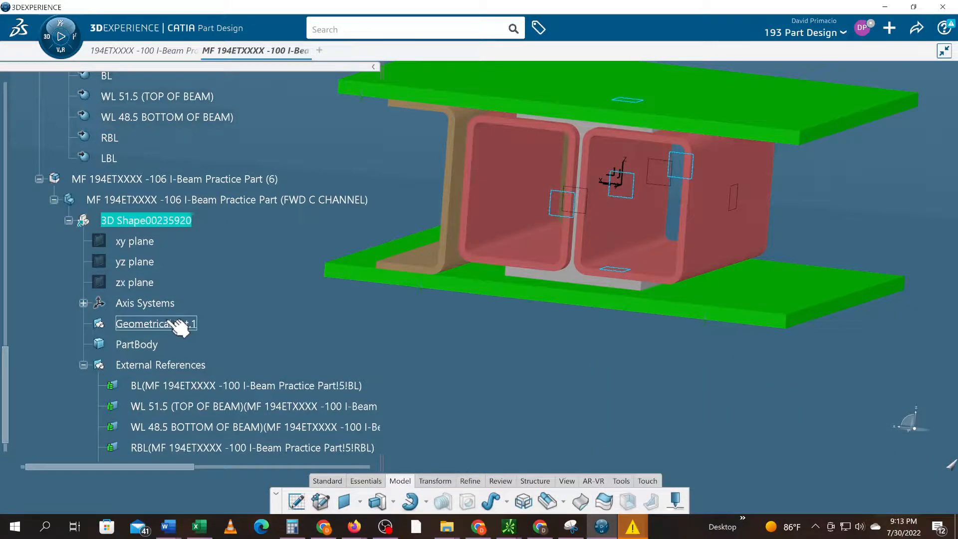
Step: Paste the copied FWD TUBE PERIPHERY plane into the -106 3D Shape00235920 as a result with link
right_click(164, 223)
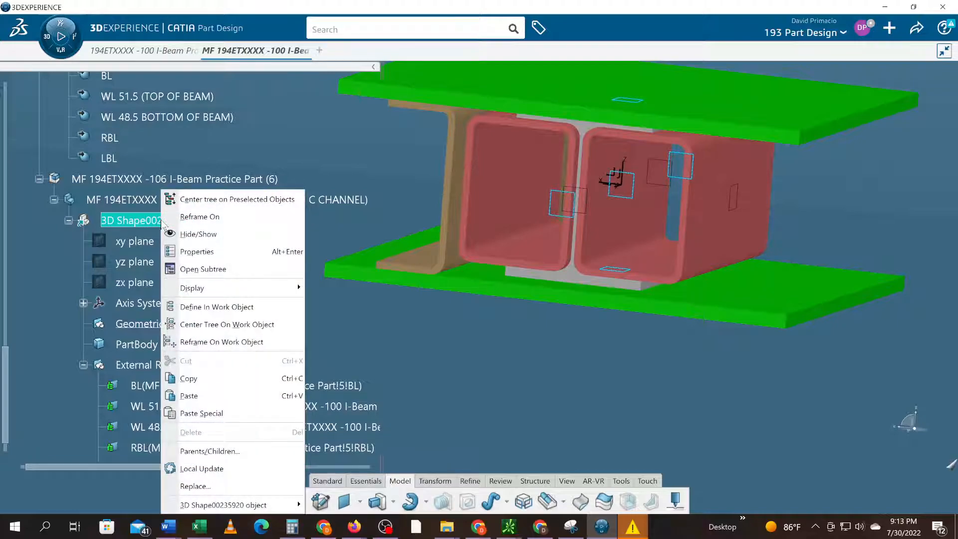
click(210, 413)
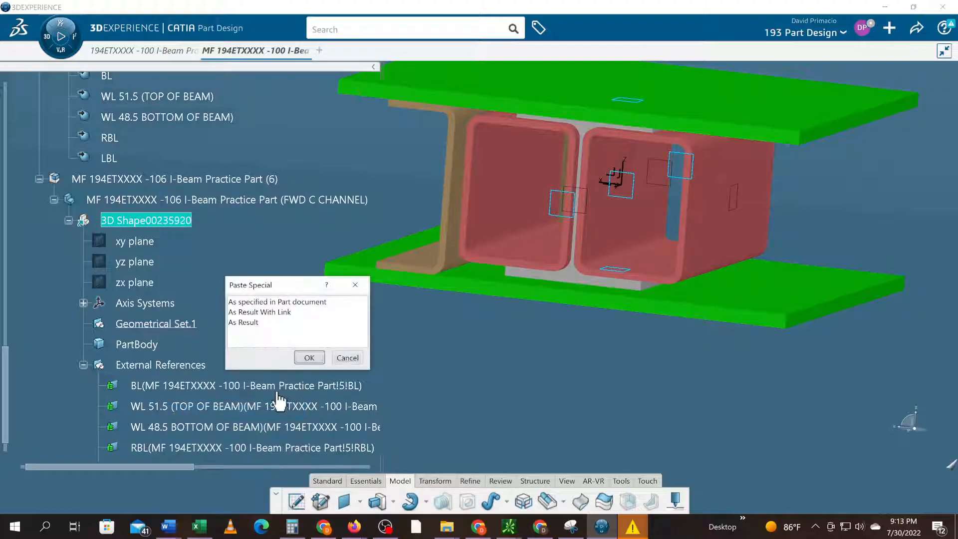
click(292, 313)
click(309, 358)
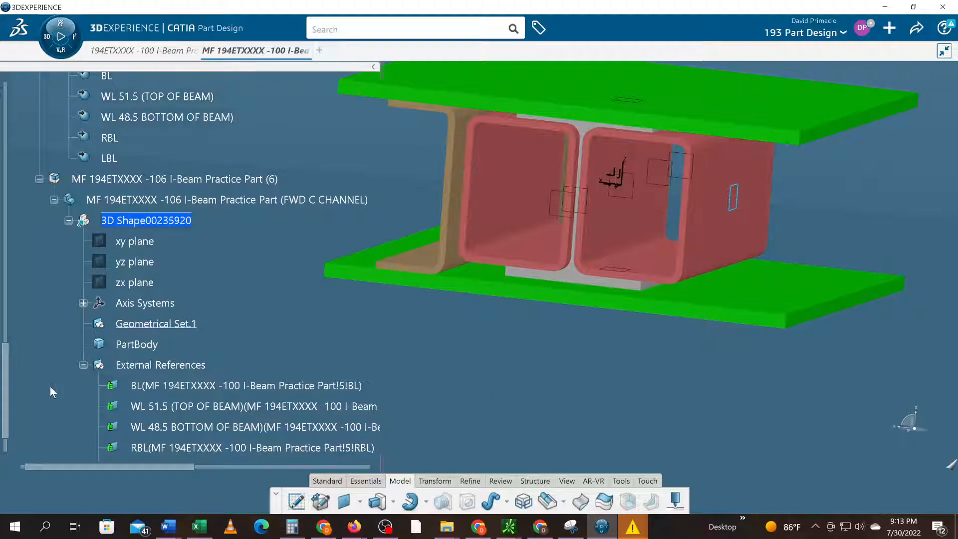
scroll(50, 387, down, 2)
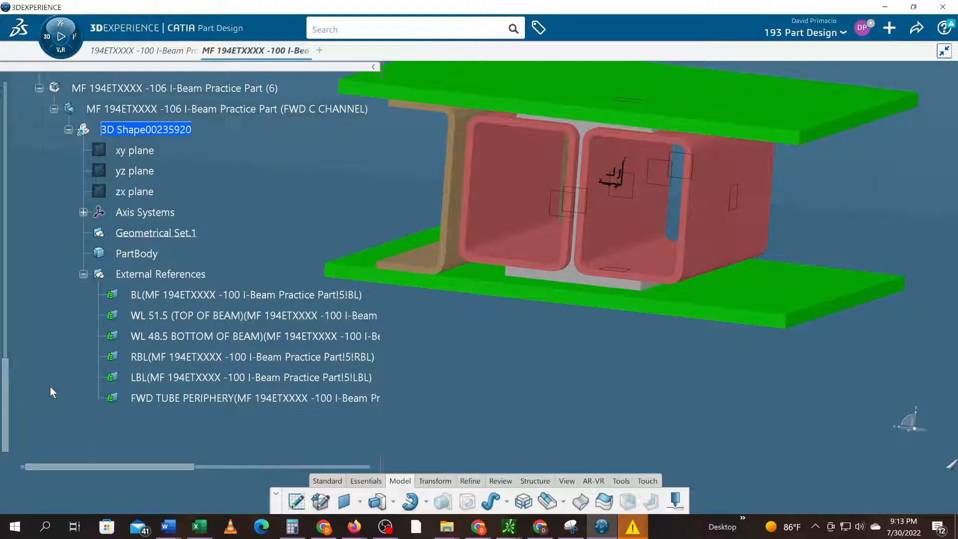
click(181, 404)
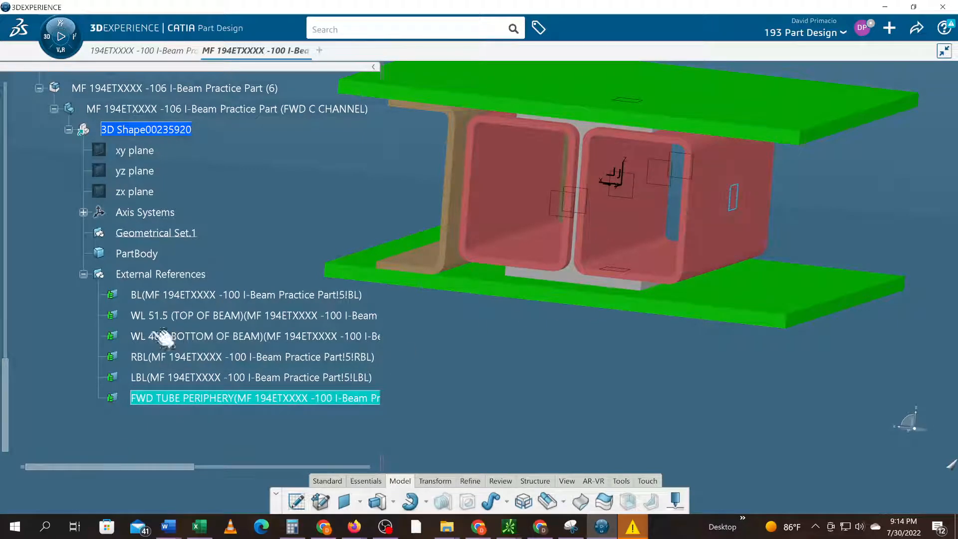
Step: Rename Geometrical Set.1 in the -106 part to FWD C CHANNEL PERIPHERY
right_click(149, 233)
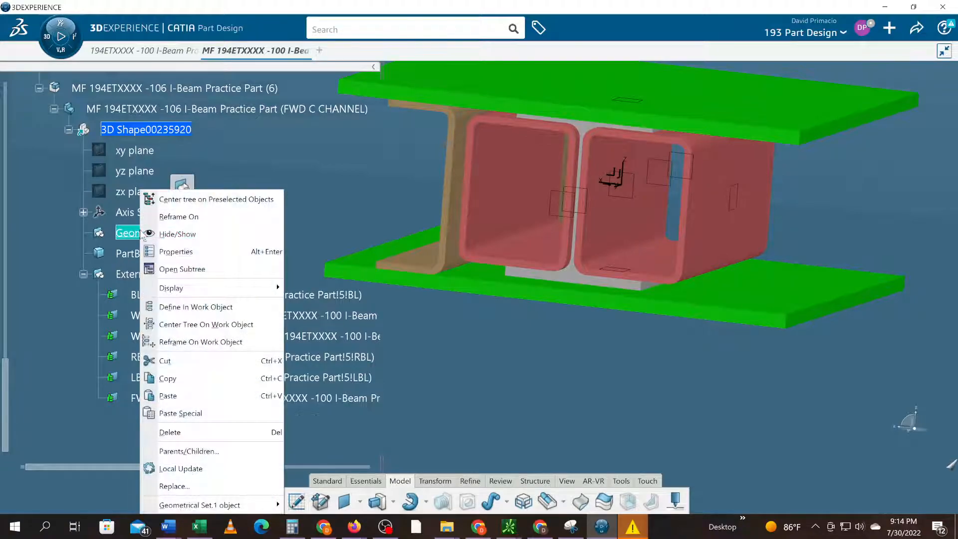
click(269, 252)
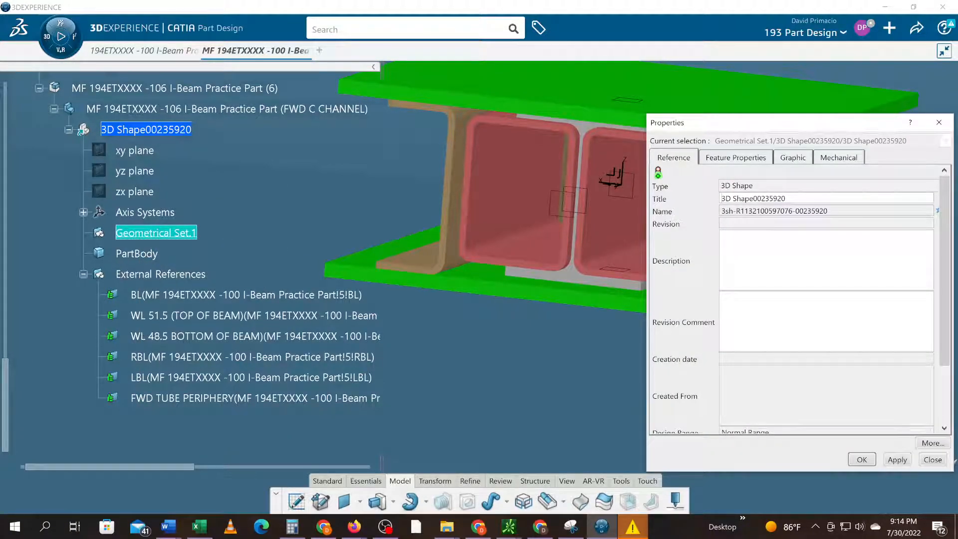
click(751, 159)
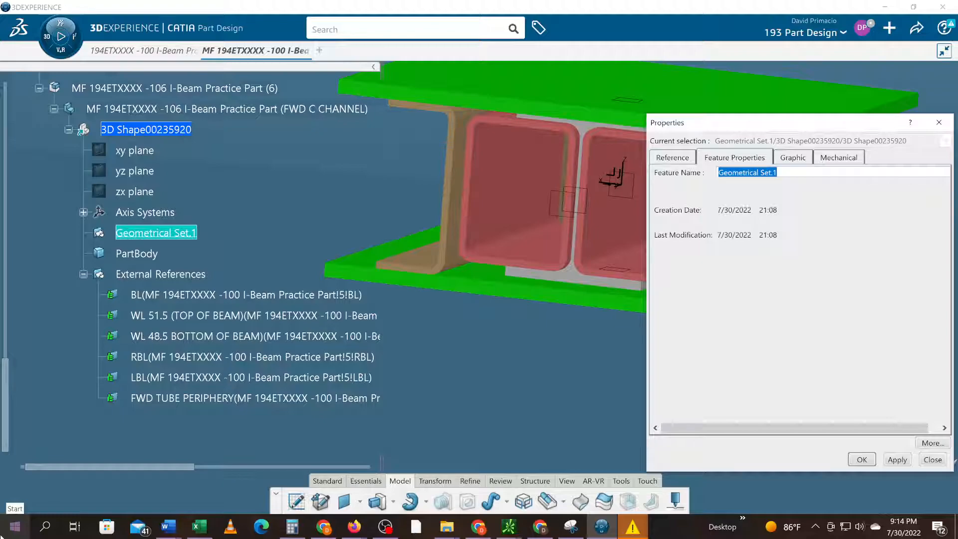
text(FWD C)
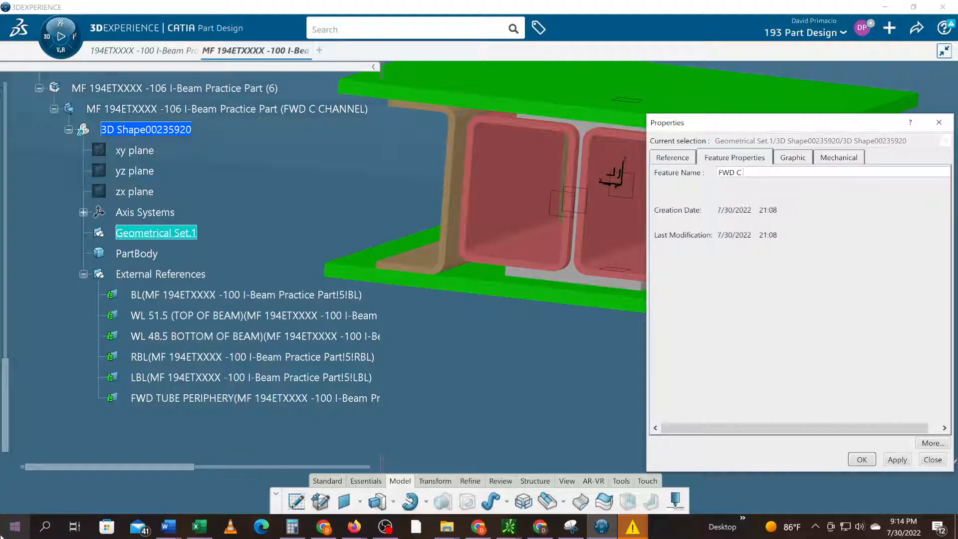
text(HC)
text(HERYT)
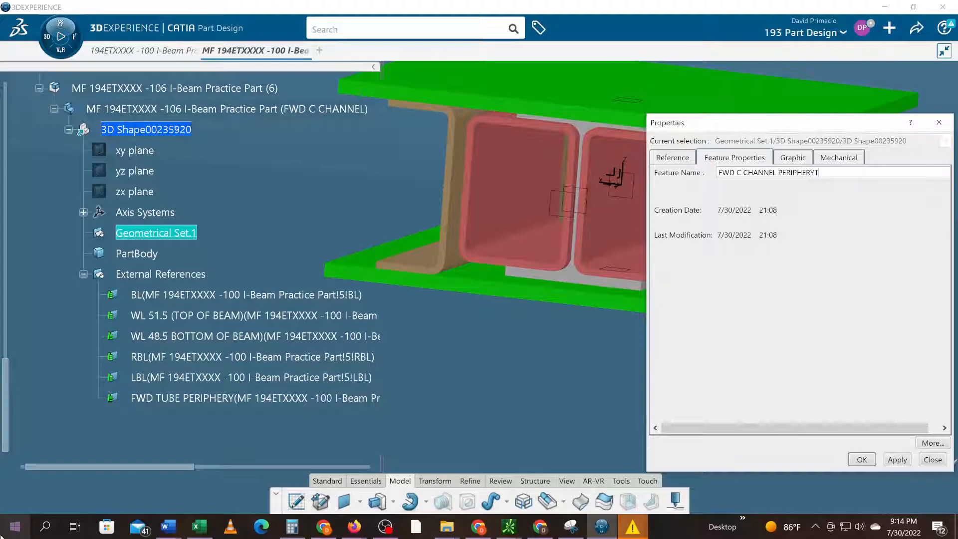
key(BackSpace)
key(BackSpace)
key(BackSpace)
key(Return)
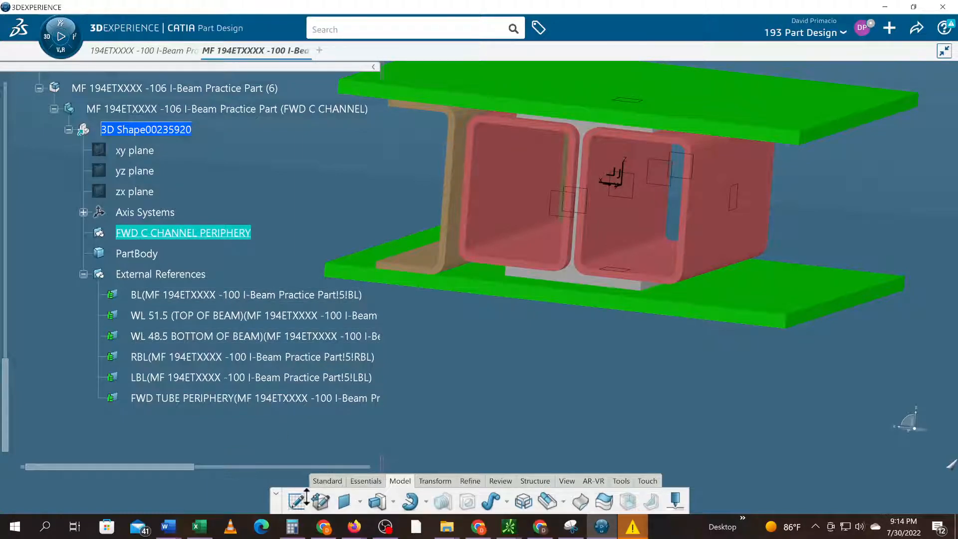
click(218, 296)
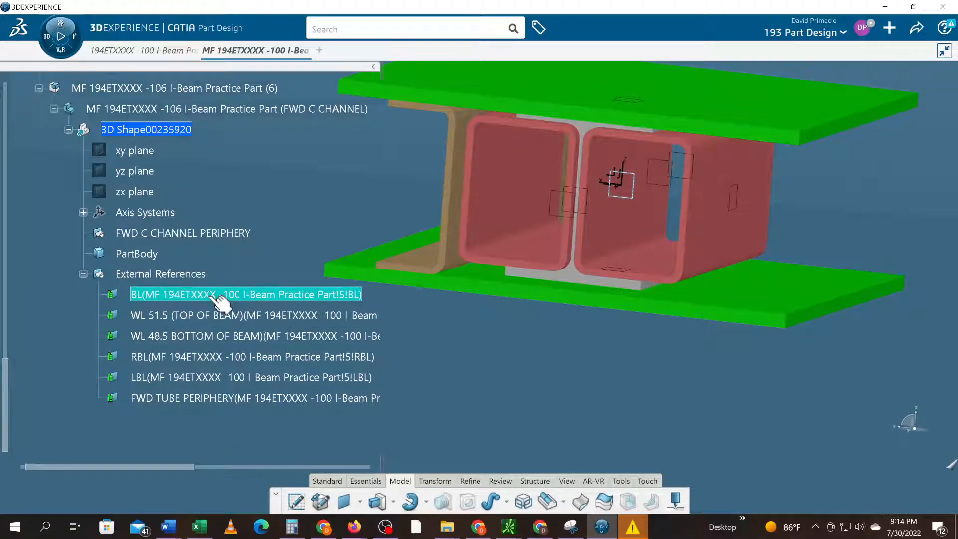
click(343, 503)
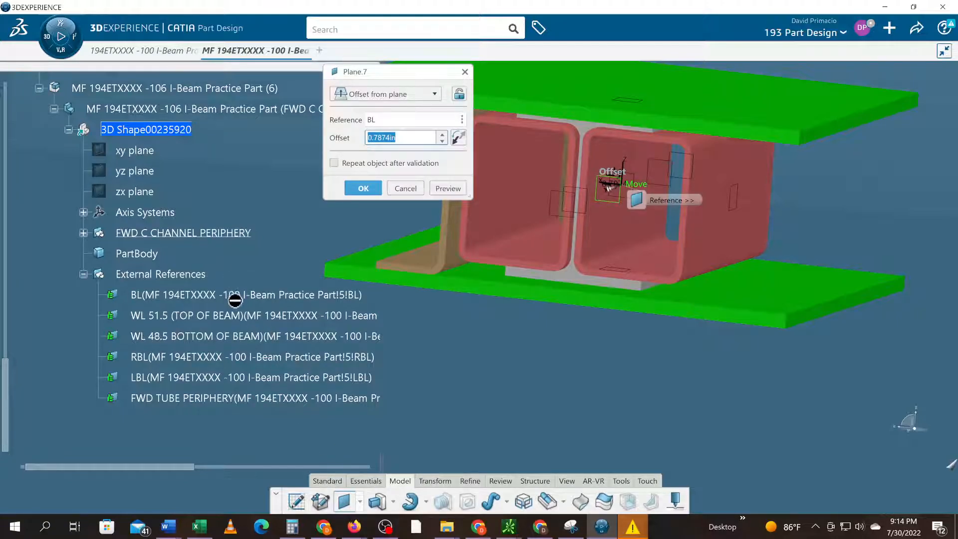
click(405, 188)
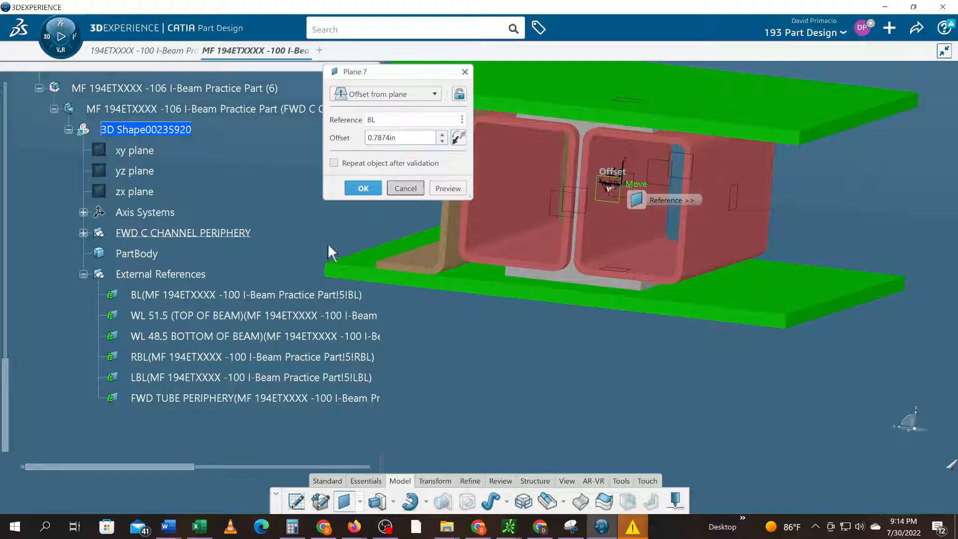
Step: Create a plane at zero offset from the BL external reference and expand the FWD C CHANNEL PERIPHERY set
click(272, 295)
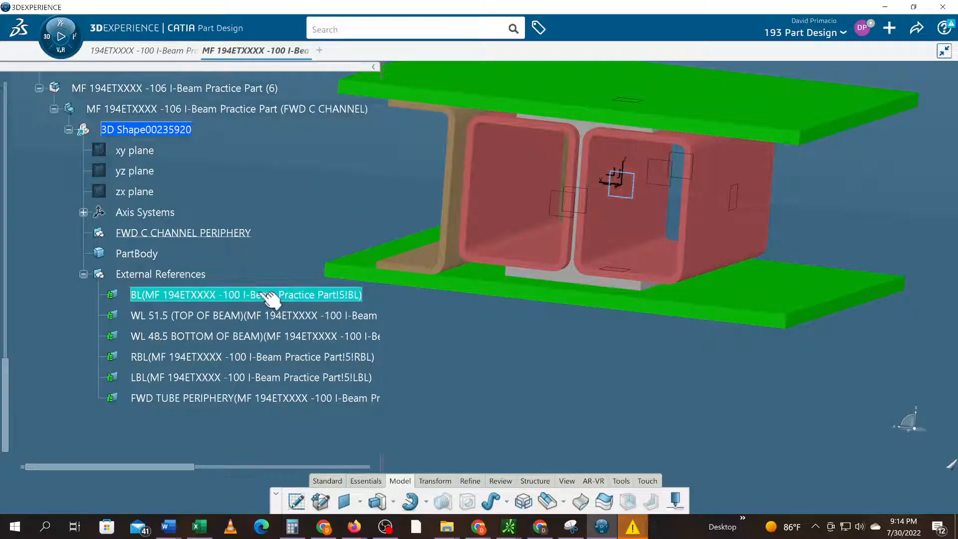
click(343, 501)
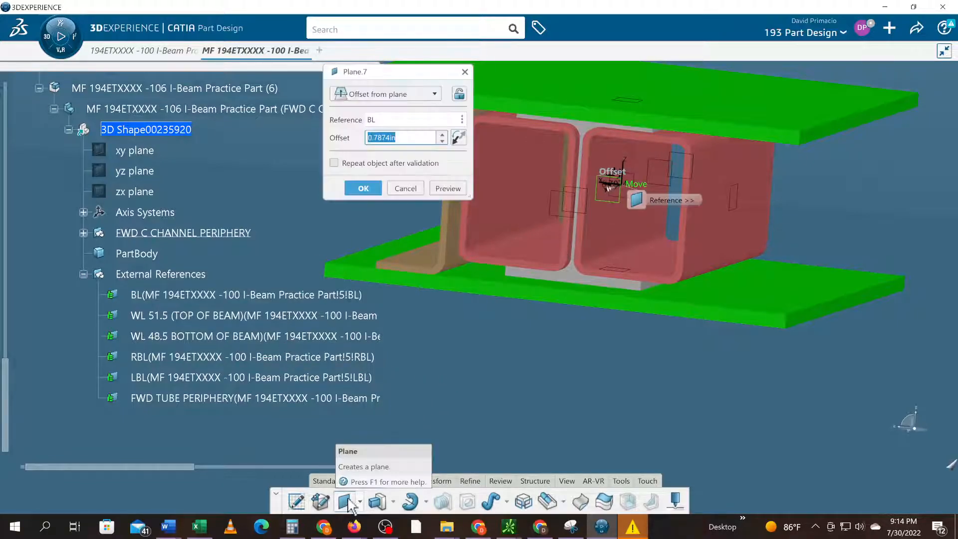
text(1)
click(356, 188)
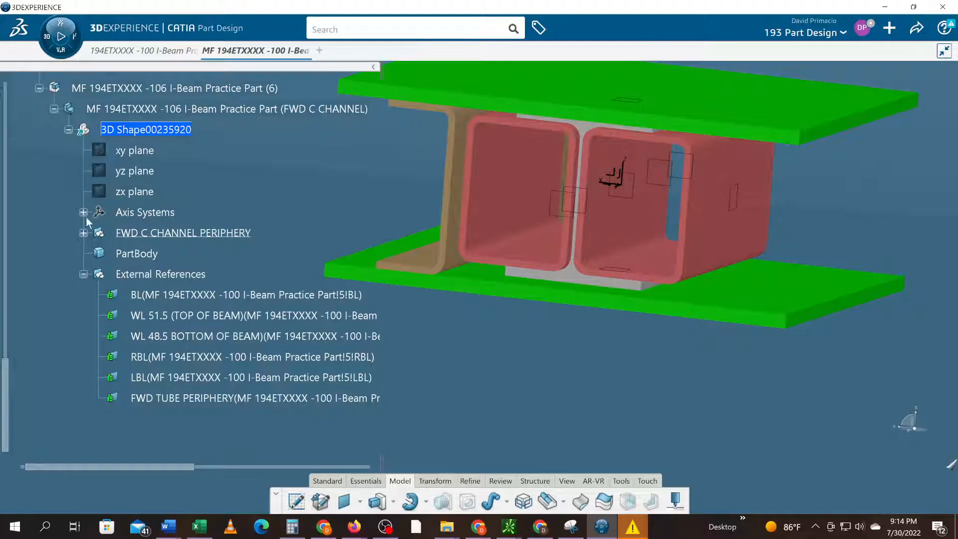
click(83, 233)
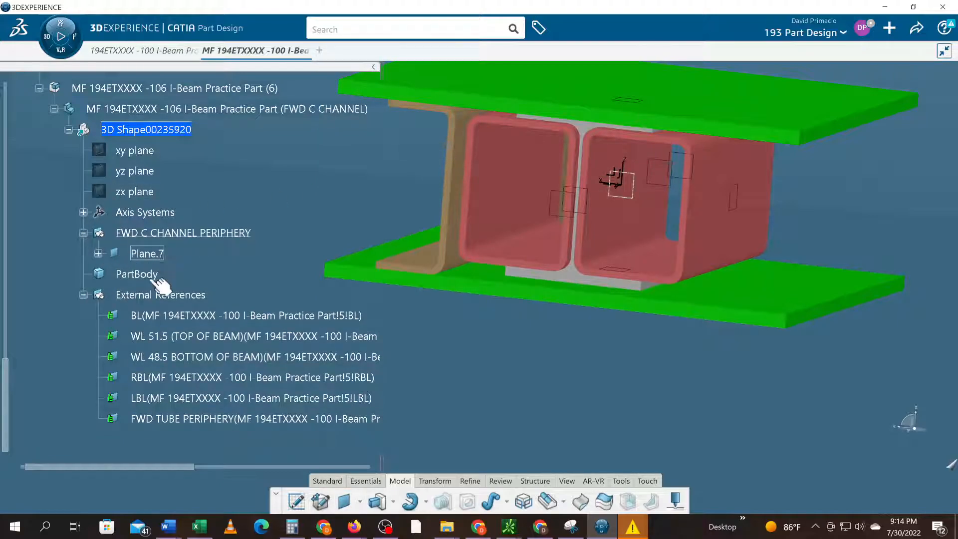
Step: Create a plane offset 1.25 in from the FWD TUBE PERIPHERY reference, with its direction reversed to point away from the tube
right_click(178, 425)
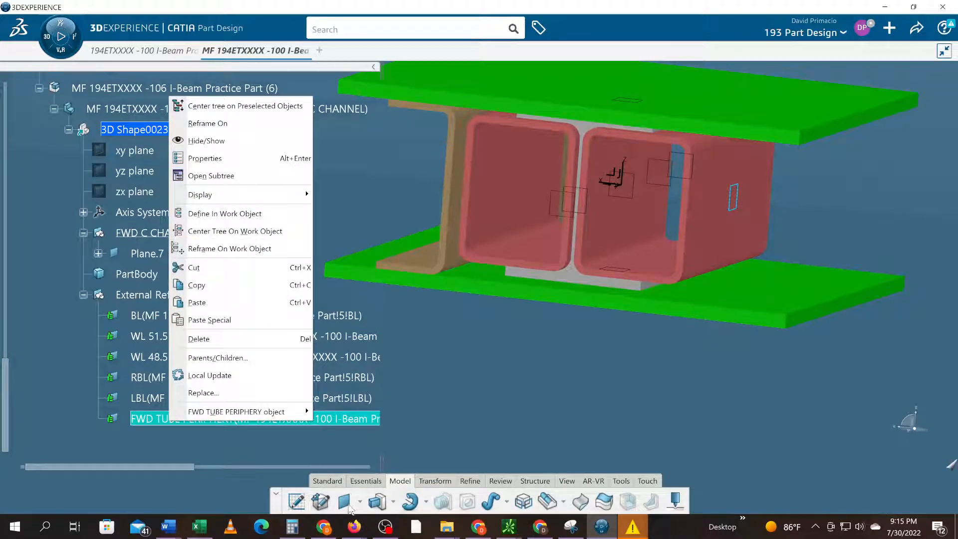
click(351, 509)
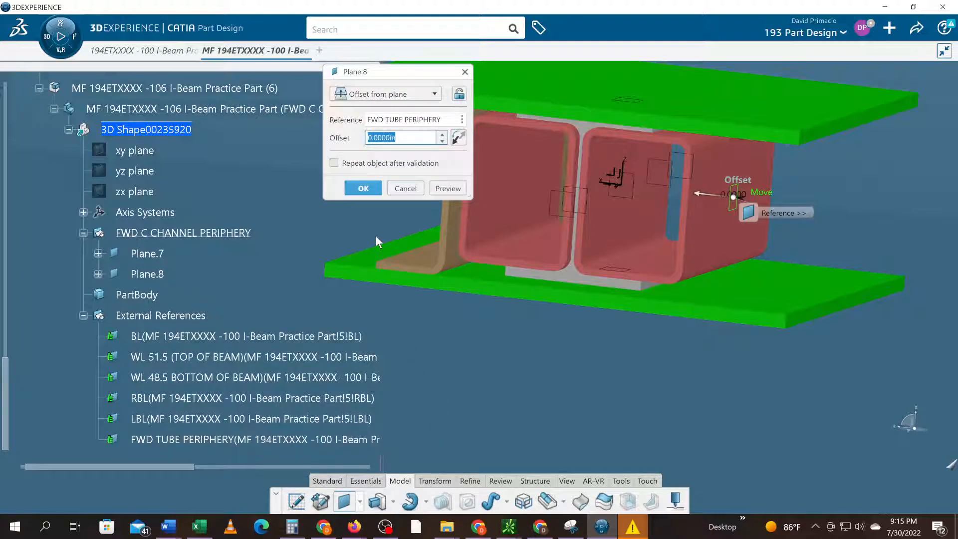
text(1.25)
click(457, 139)
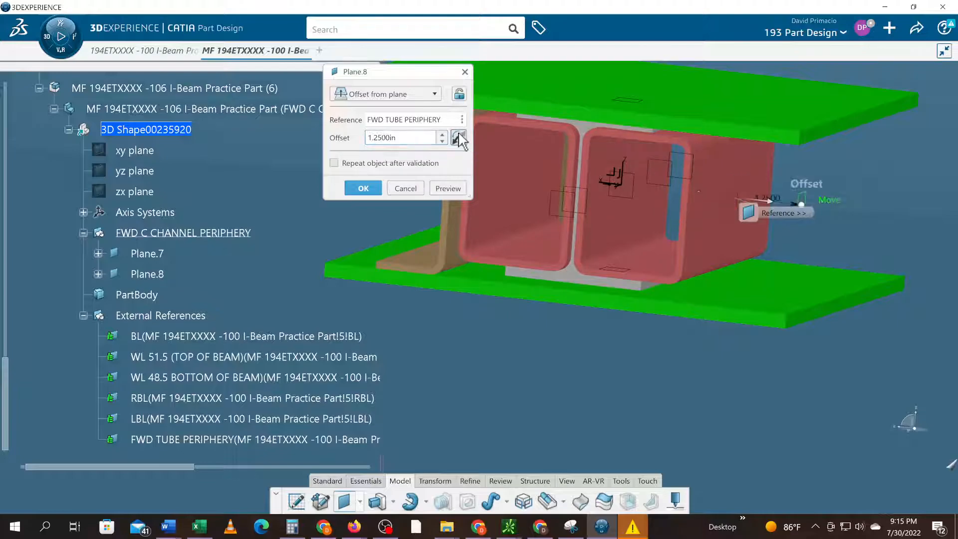
click(369, 185)
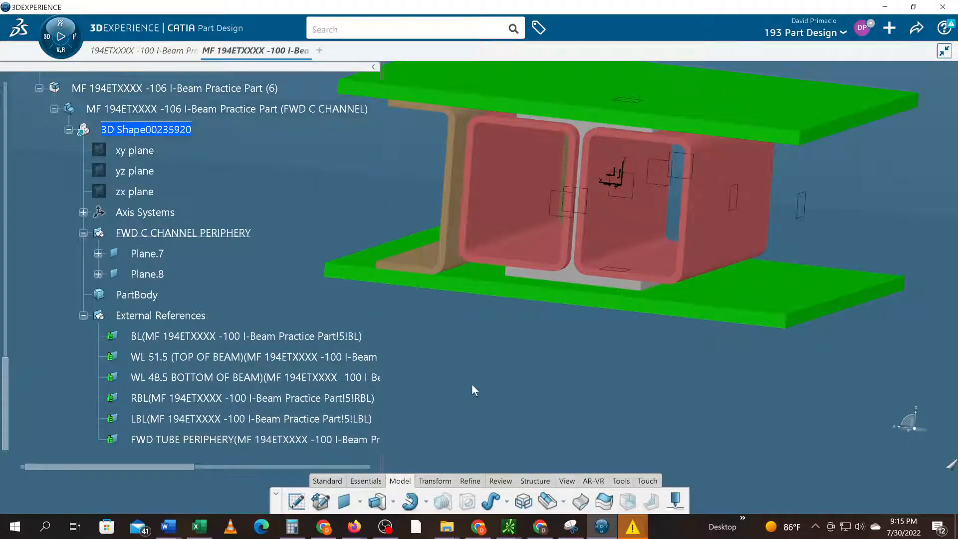
Step: Rename Plane.7 in the FWD C CHANNEL PERIPHERY set to BL FWD C CHANNEL
middle_drag(468, 377, 438, 349)
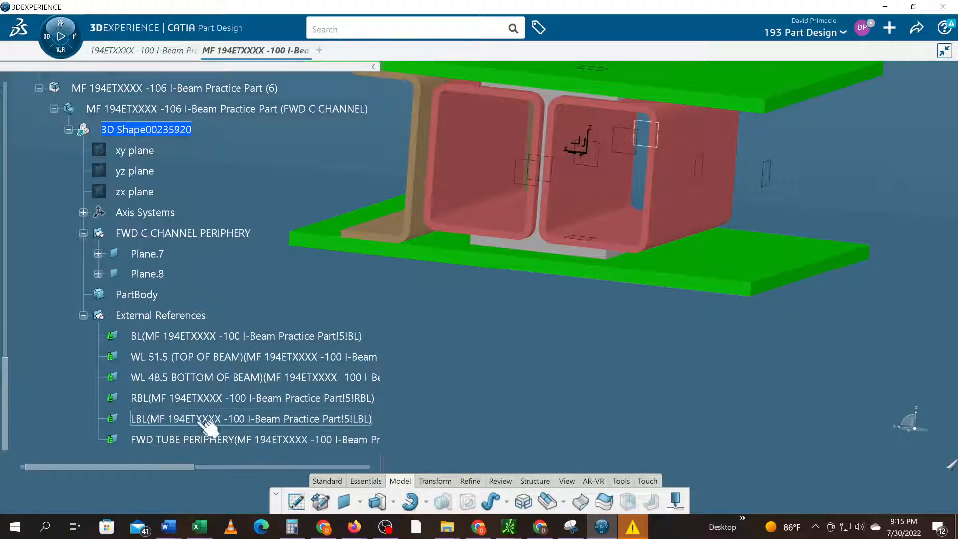
right_click(150, 255)
click(160, 252)
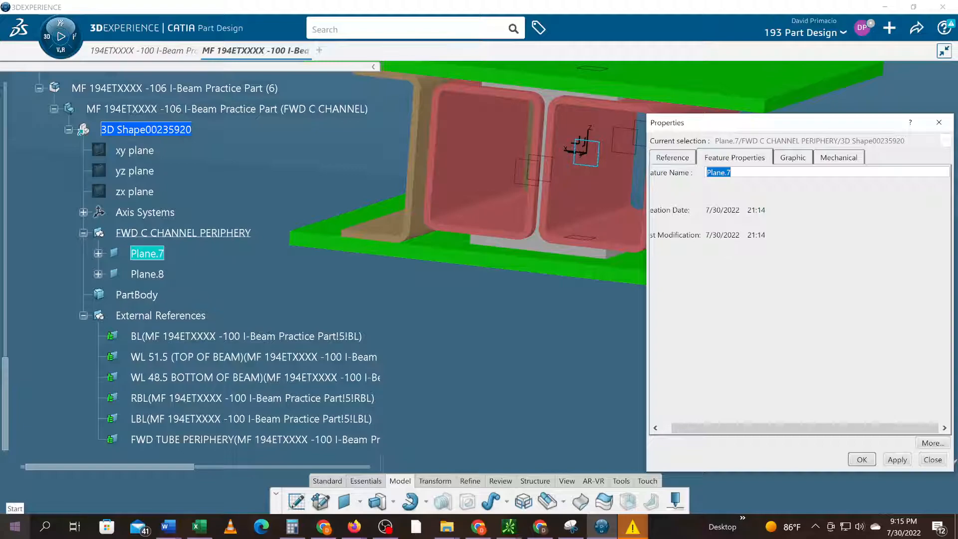
text(BL FWD C CHANNNE)
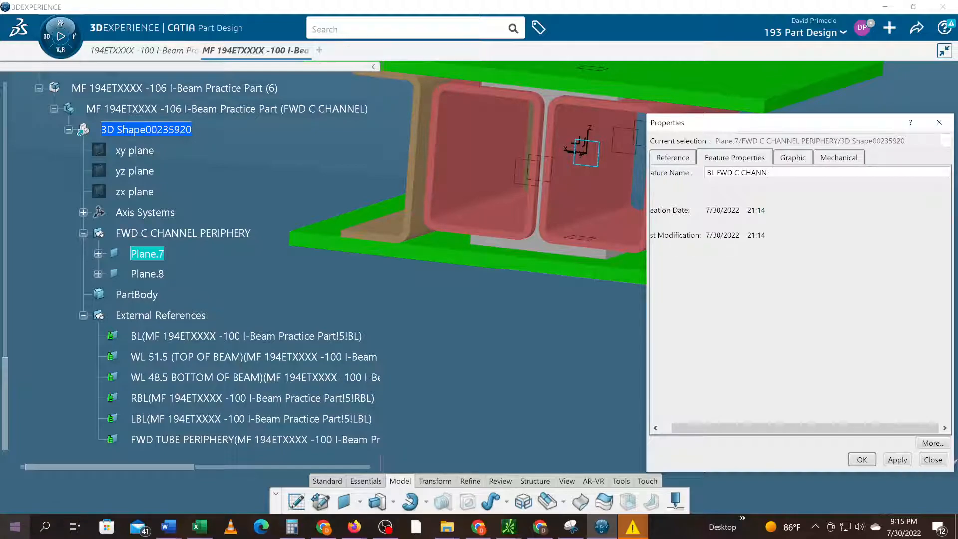
key(Return)
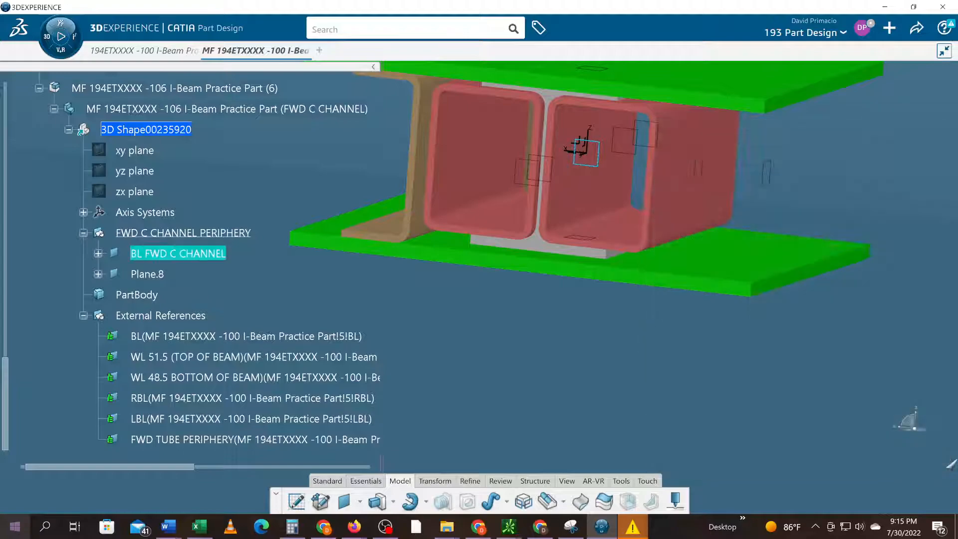
Step: Rename Plane.8 in the FWD C CHANNEL PERIPHERY set to FWD C CHANNEL PREIPHERY
click(155, 276)
right_click(155, 276)
click(180, 251)
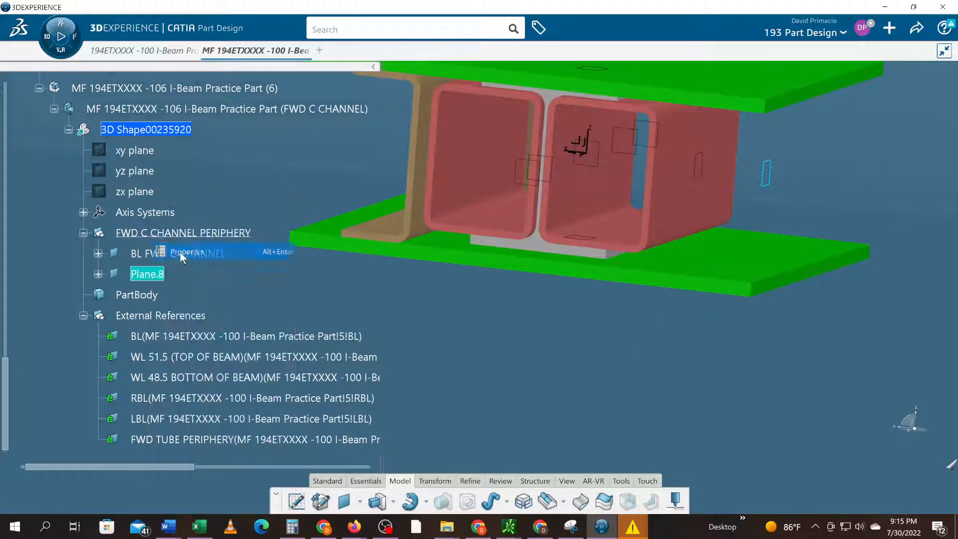
text(FWD)
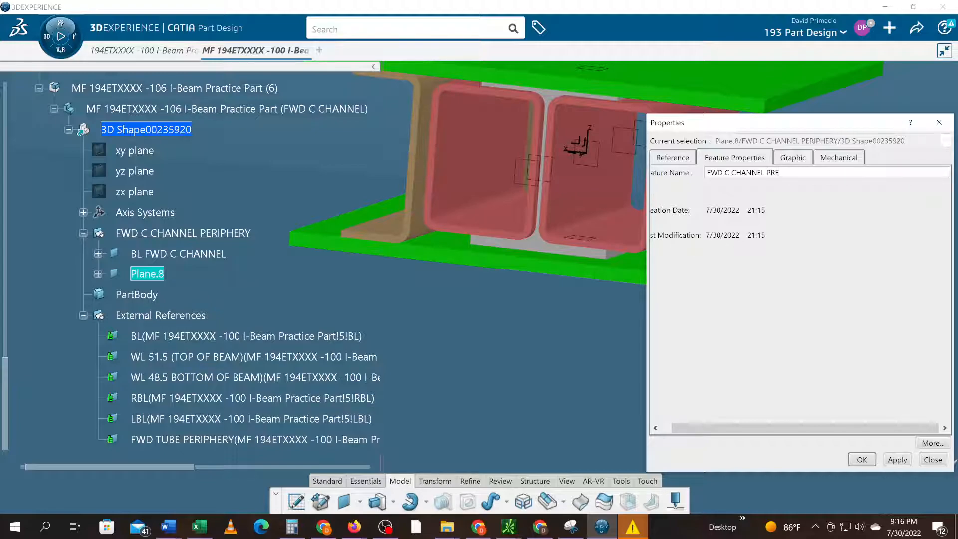
text(C CHANNEL PREIPHERY)
key(Return)
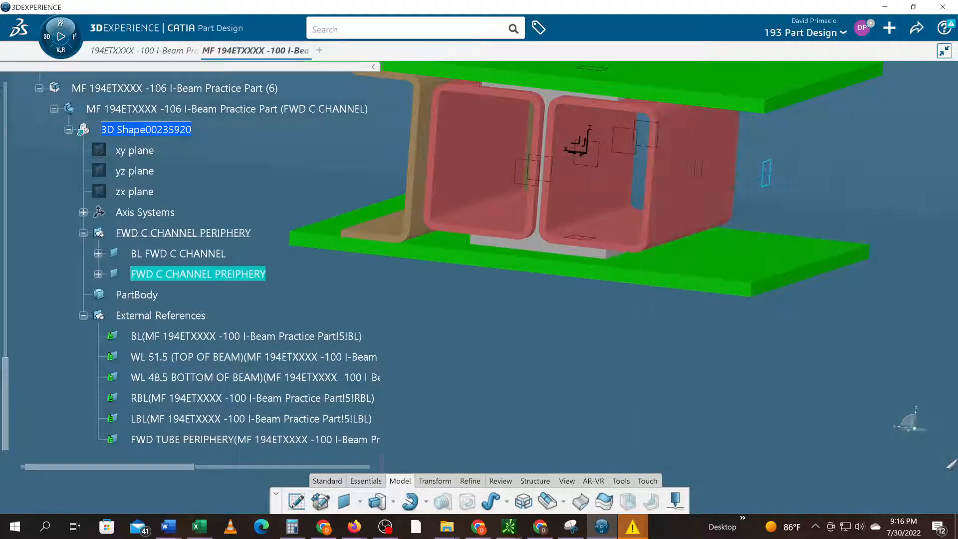
click(504, 309)
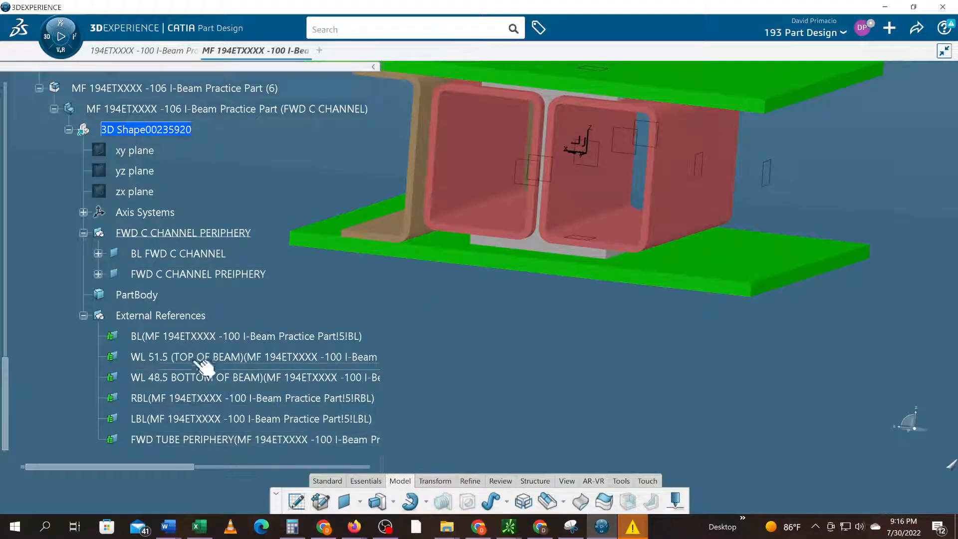
Step: Create a positioned sketch on the BL FWD C CHANNEL plane with the default origin and orientation
click(210, 378)
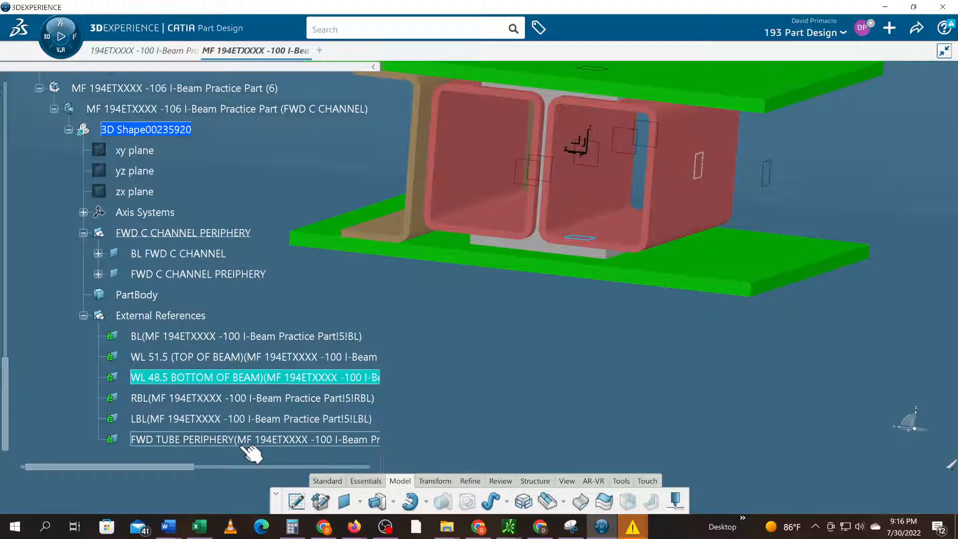
click(477, 386)
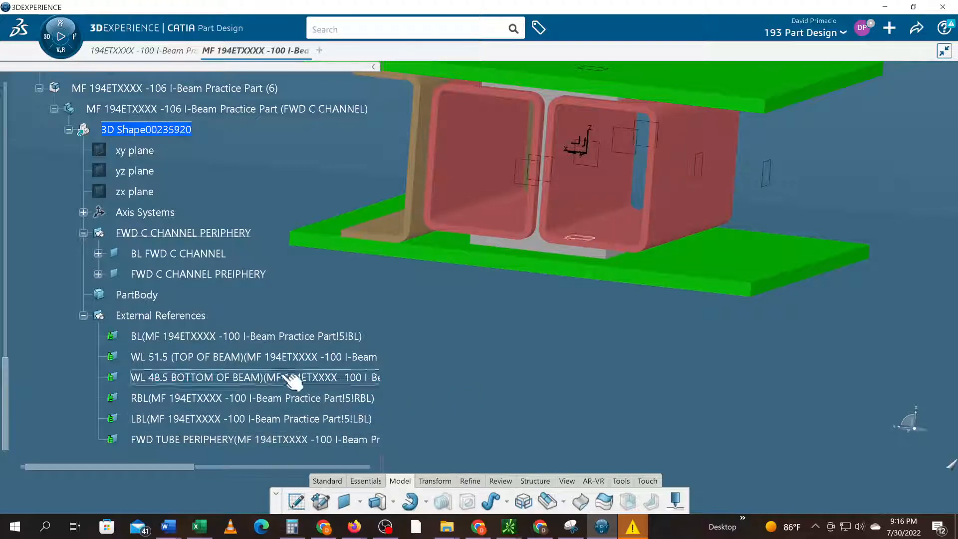
click(195, 254)
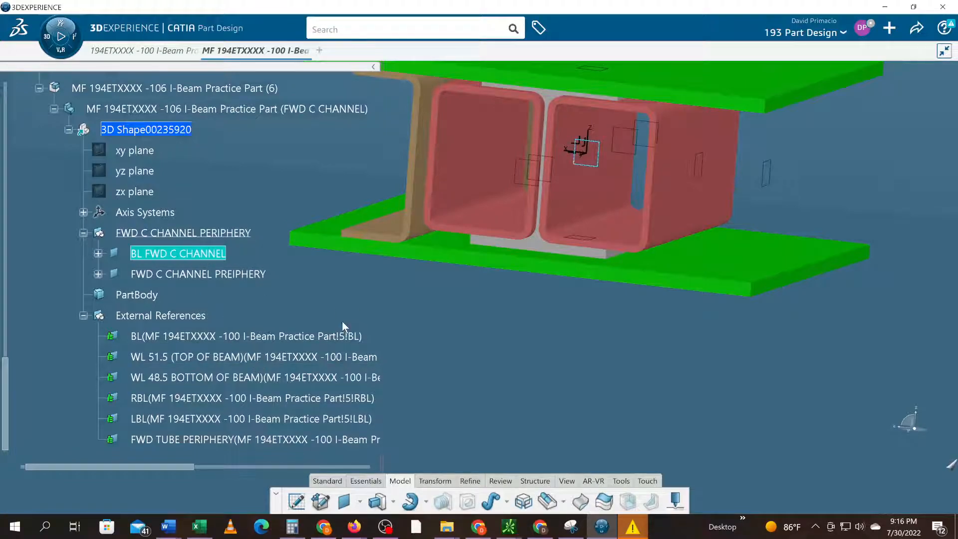
click(305, 500)
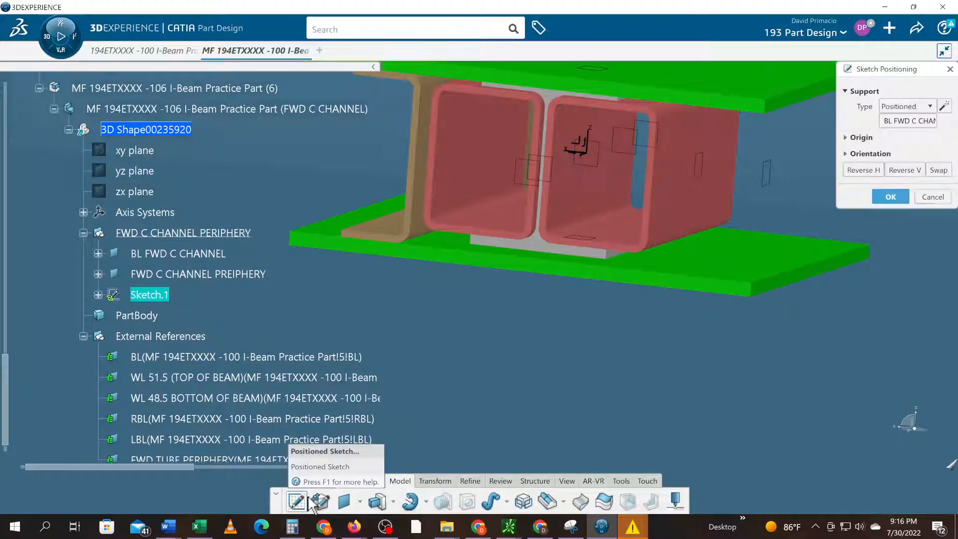
click(888, 196)
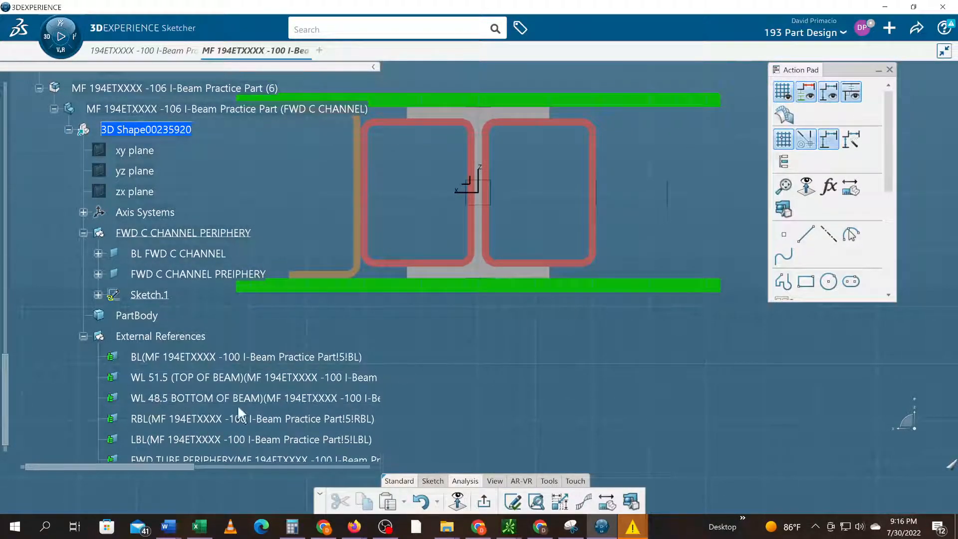
Step: Intersect the WL 51.5, WL 48.5, FWD C CHANNEL PREIPHERY and FWD TUBE PERIPHERY planes with the sketch, using BL FWD C CHANNEL as near element
click(187, 380)
ctrl+click(184, 399)
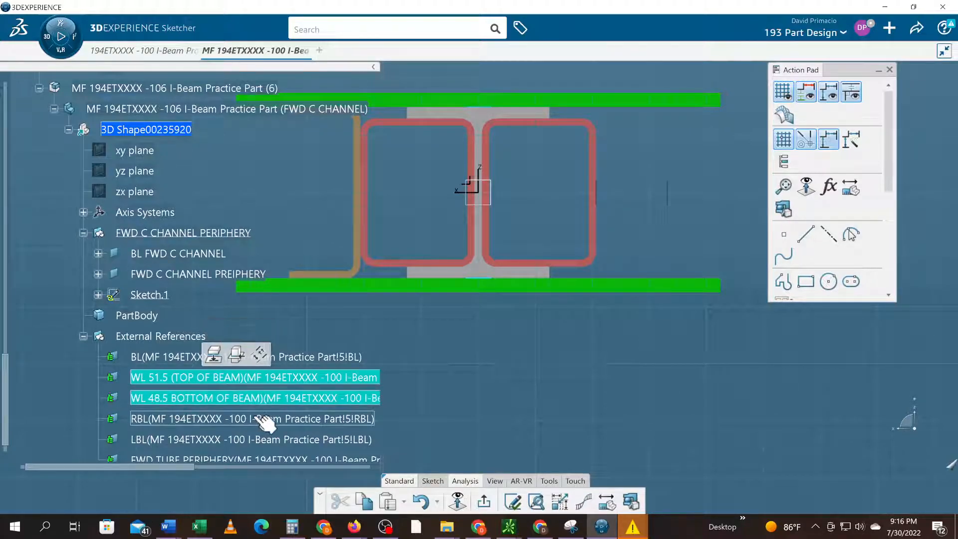
ctrl+click(165, 275)
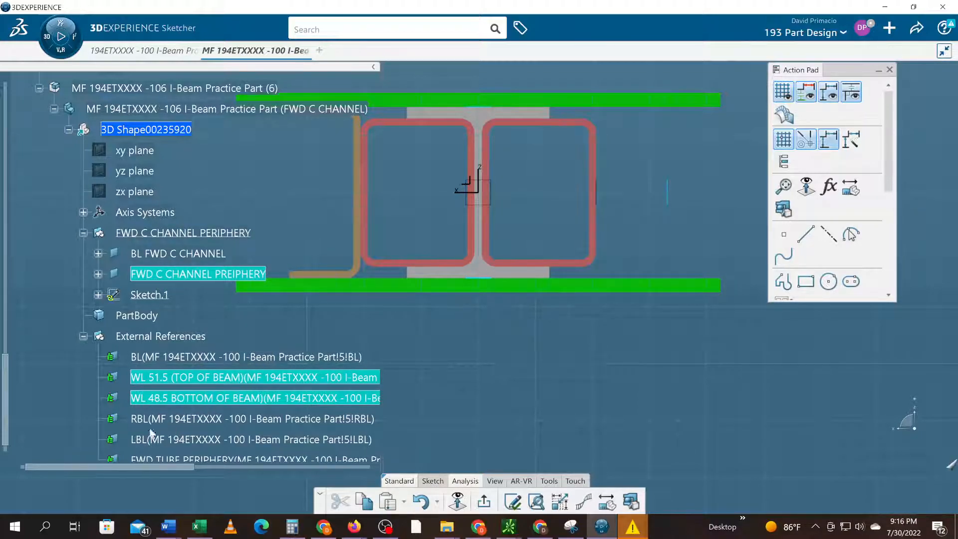
ctrl+click(171, 458)
middle_drag(489, 354, 414, 387)
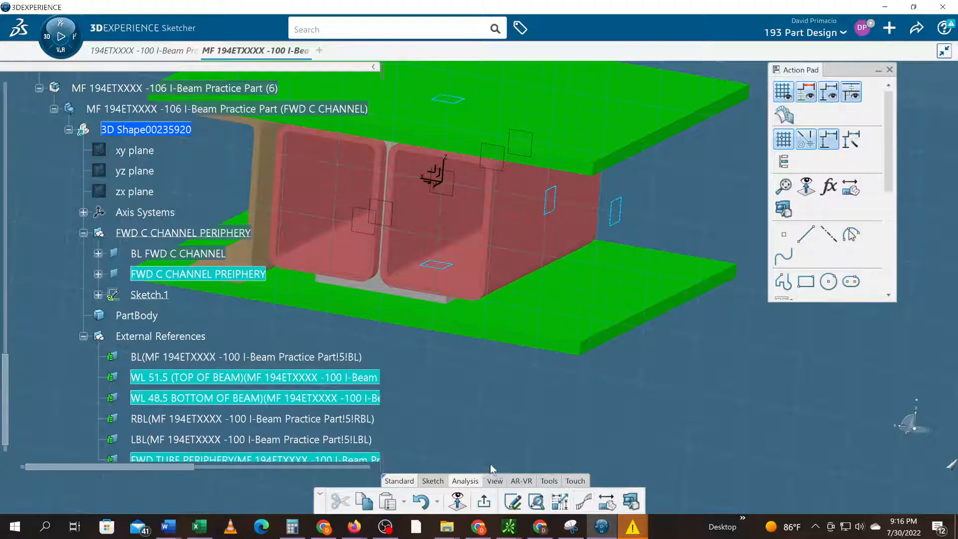
click(431, 481)
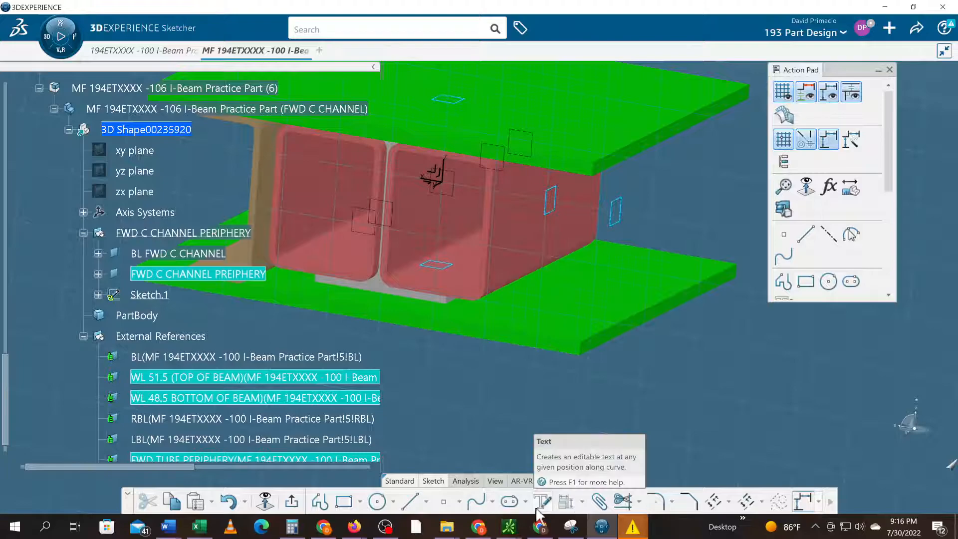
click(761, 504)
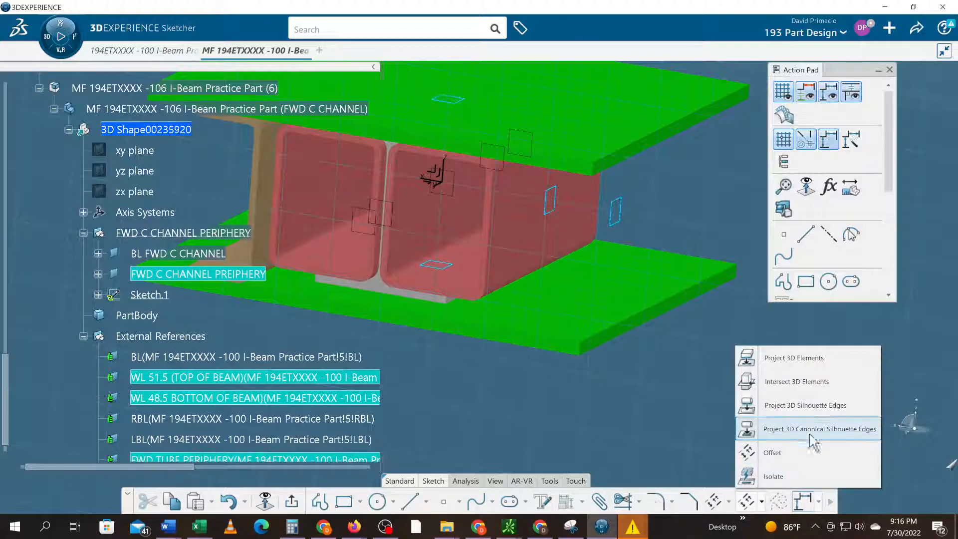
click(821, 382)
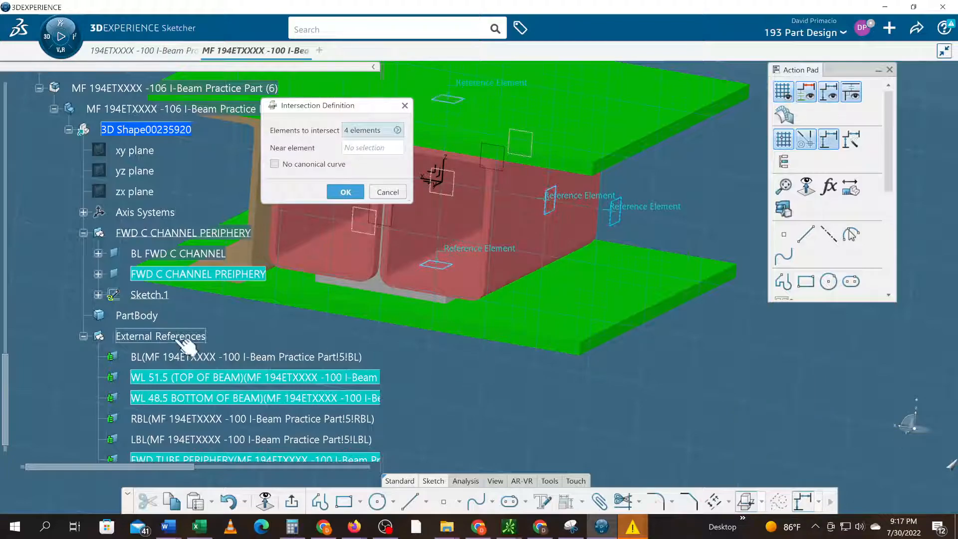
click(354, 148)
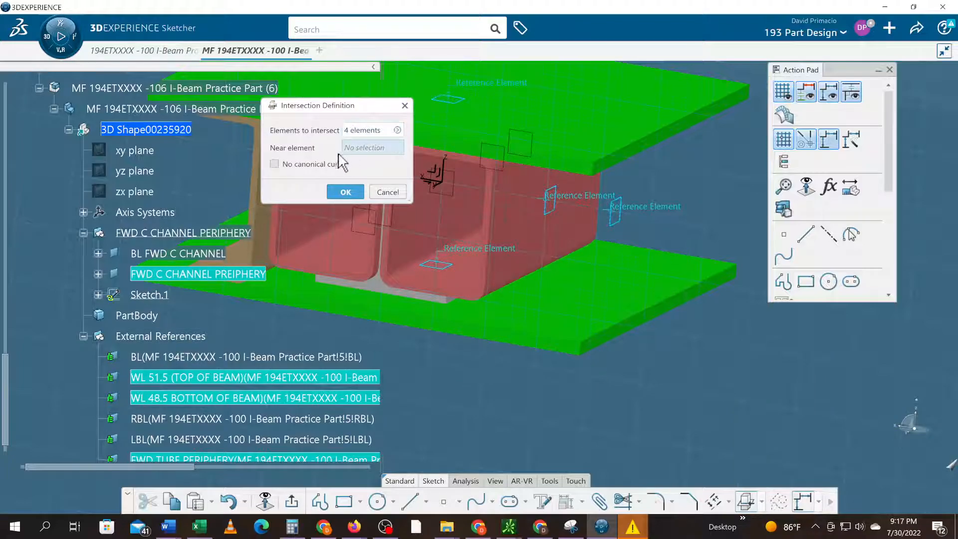
click(152, 255)
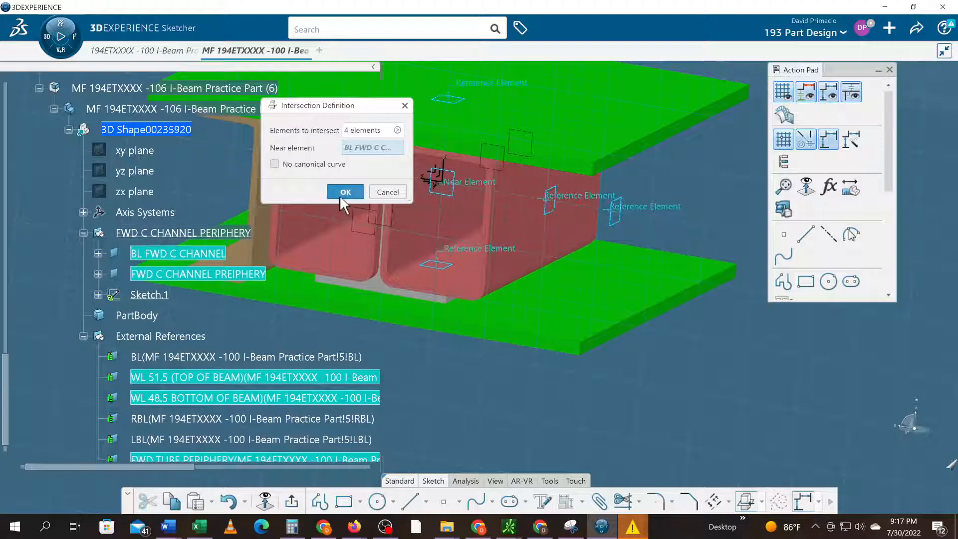
click(340, 193)
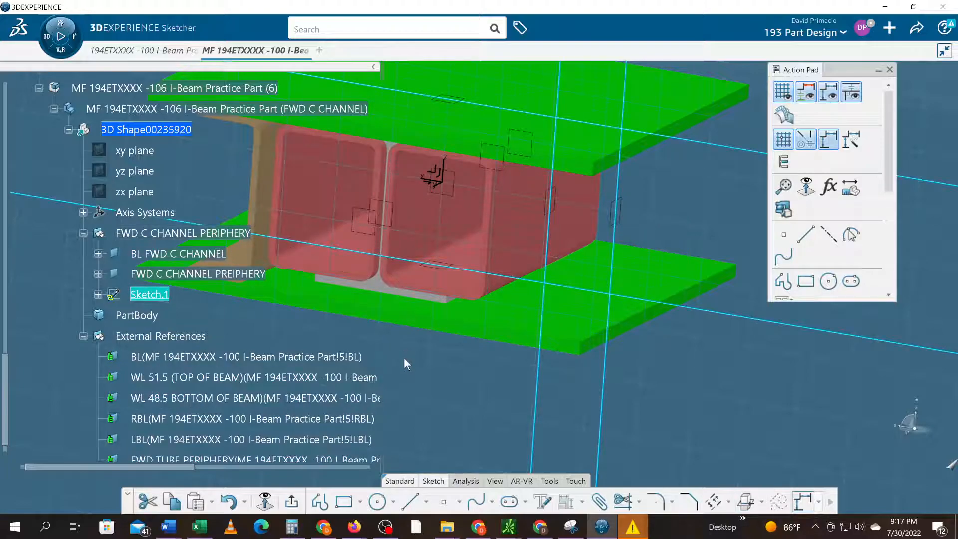
click(433, 395)
Step: Trim the four intersection lines against one another into a closed rectangular profile
click(622, 501)
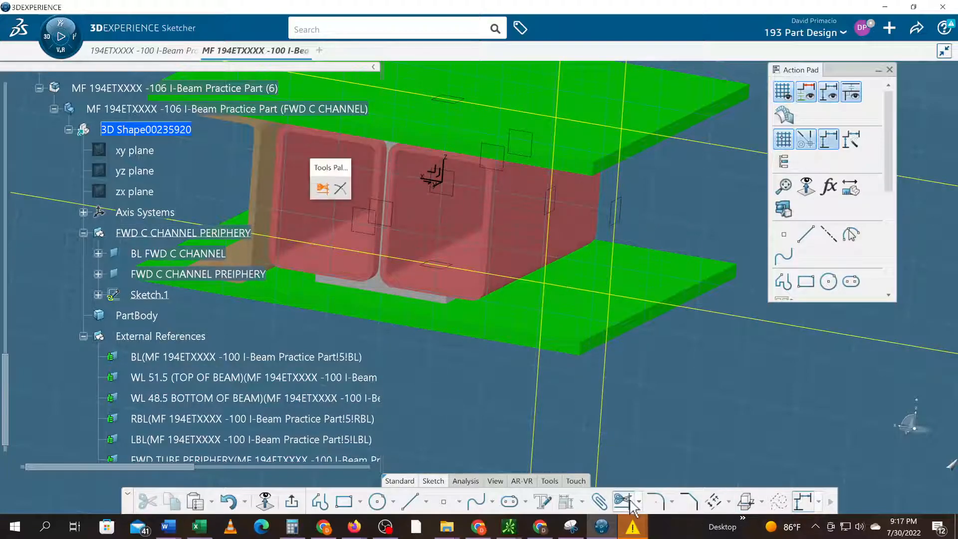
middle_drag(456, 384, 499, 374)
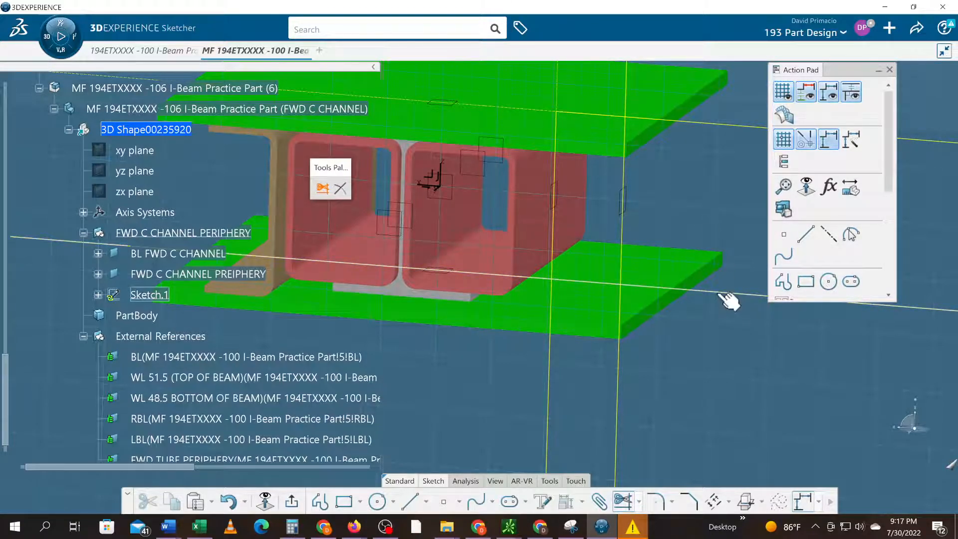
click(569, 272)
click(555, 263)
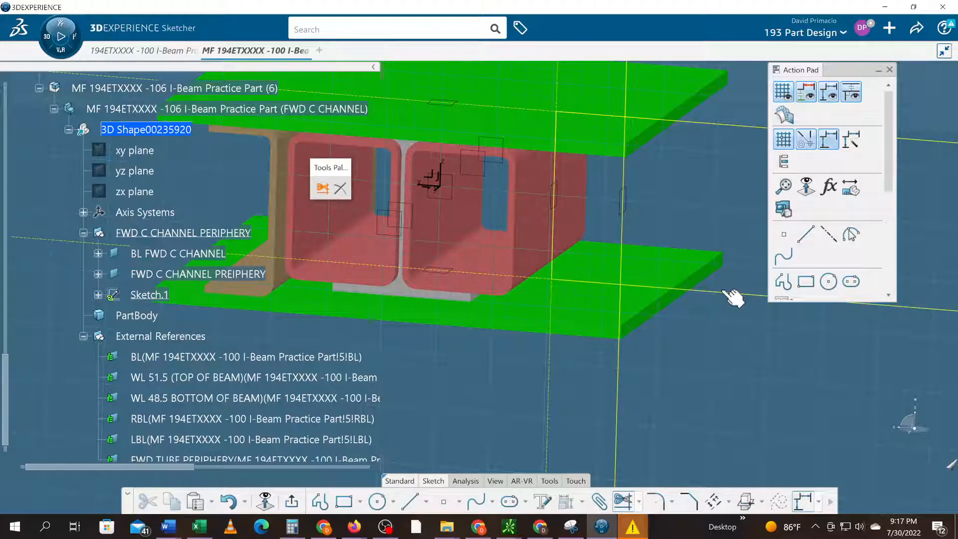
click(726, 294)
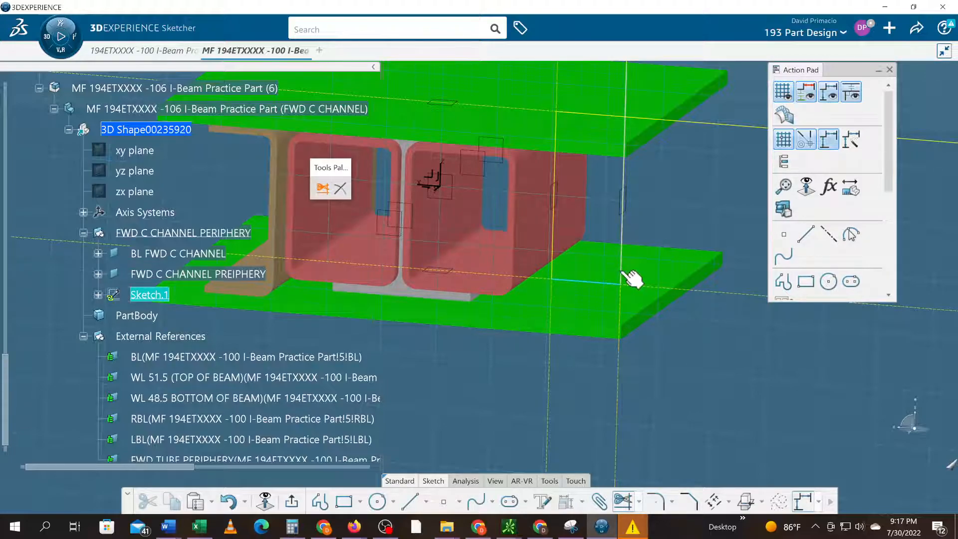
click(604, 116)
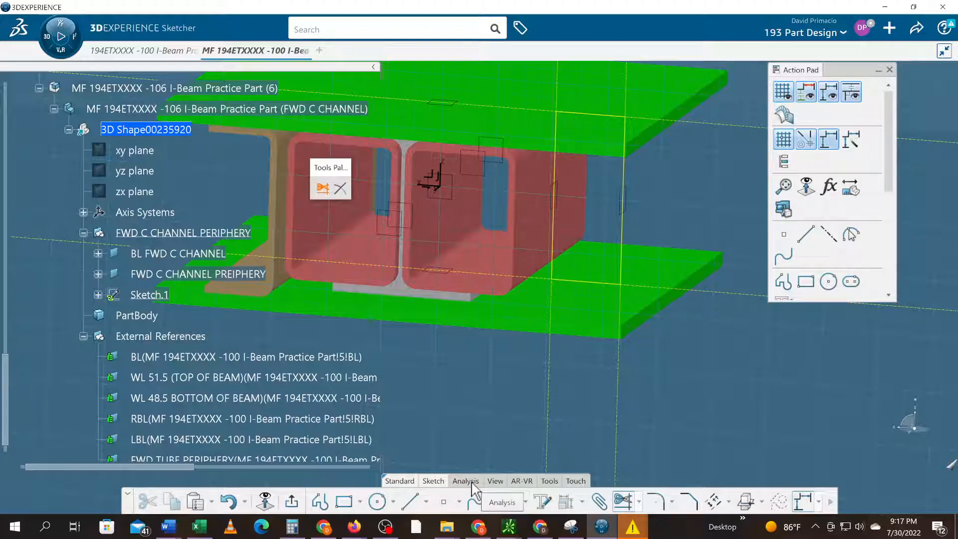
Step: Run Sketch Analysis on the trimmed profile and try erasing its implicit profile as a corrective action
click(471, 482)
click(535, 503)
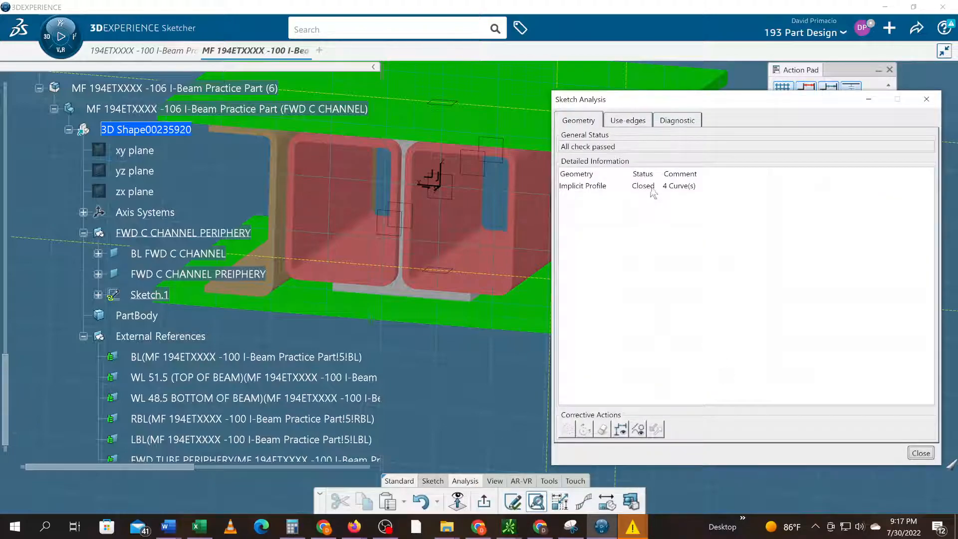
click(648, 187)
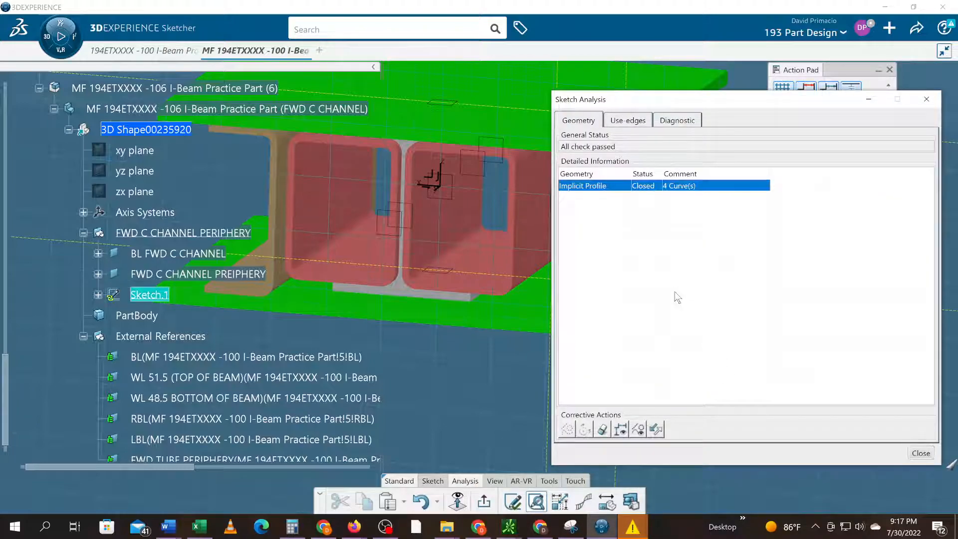
click(602, 429)
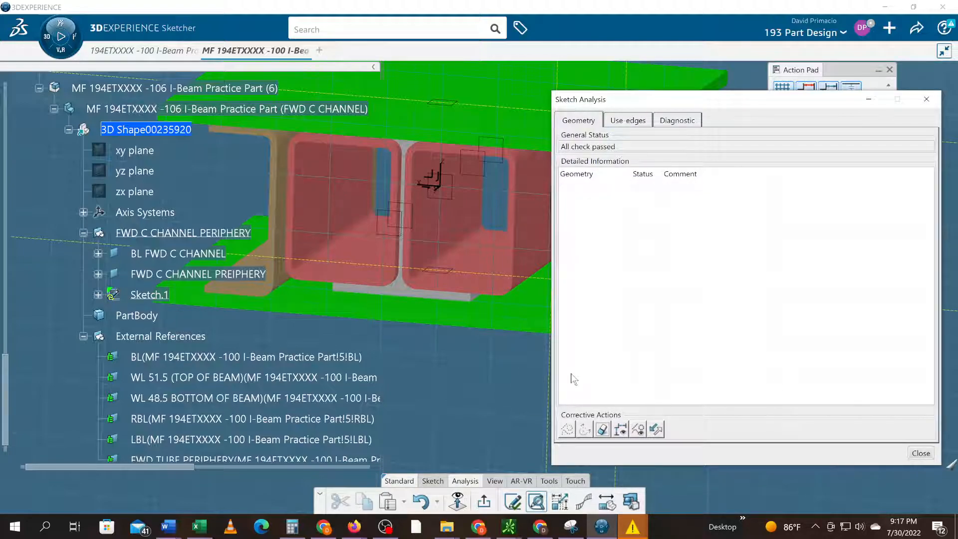
click(921, 453)
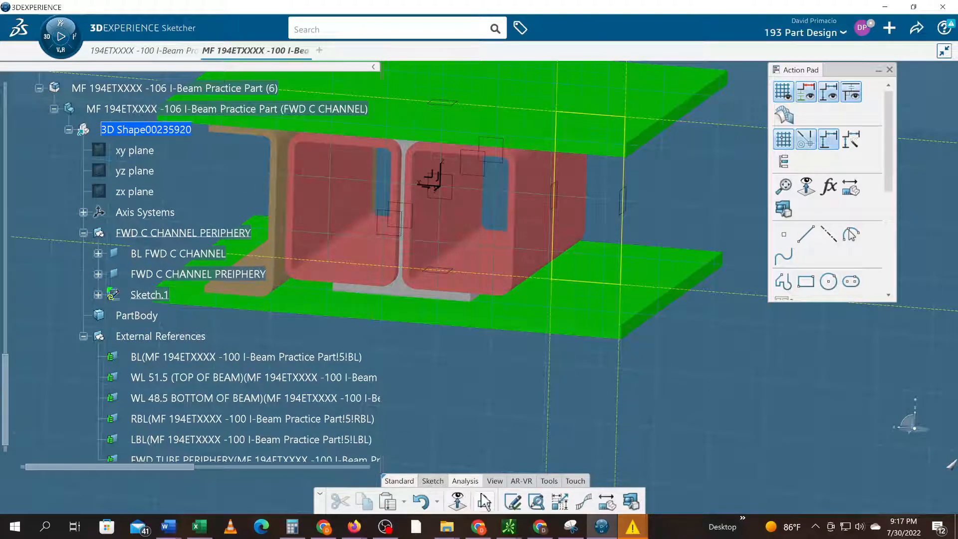
Step: Round the rectangle's two corners beside the tube with a 0.25 in radius and delete the vertical line on the opposite side
mouse_move(464, 498)
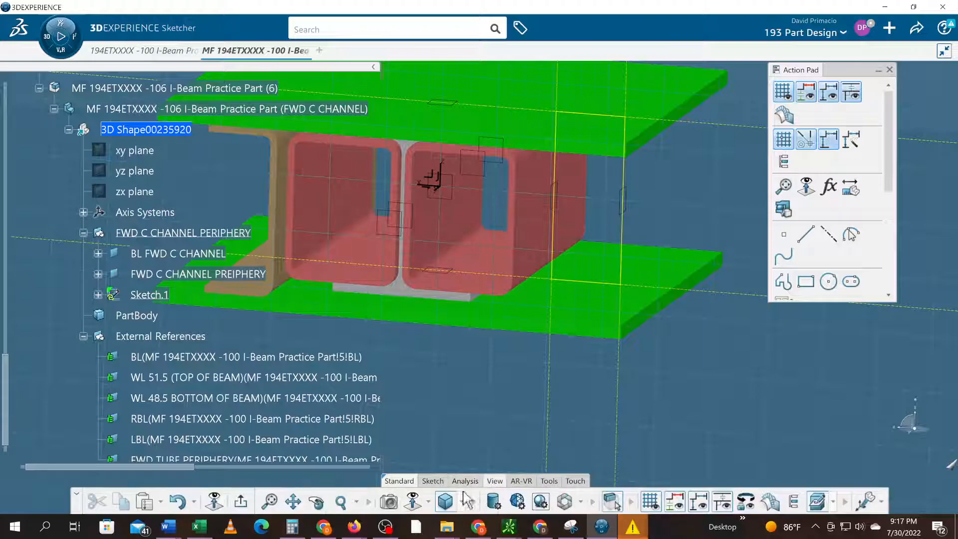
click(214, 501)
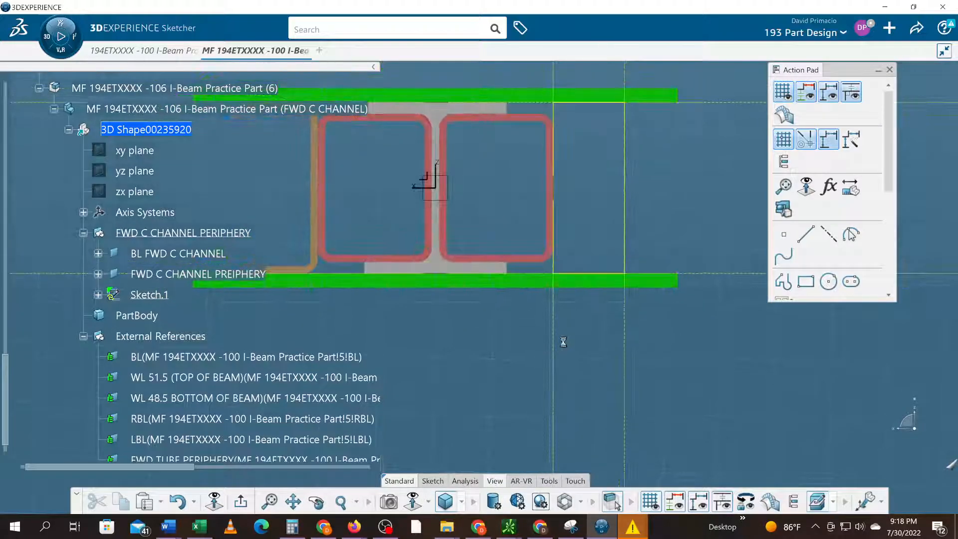
click(554, 160)
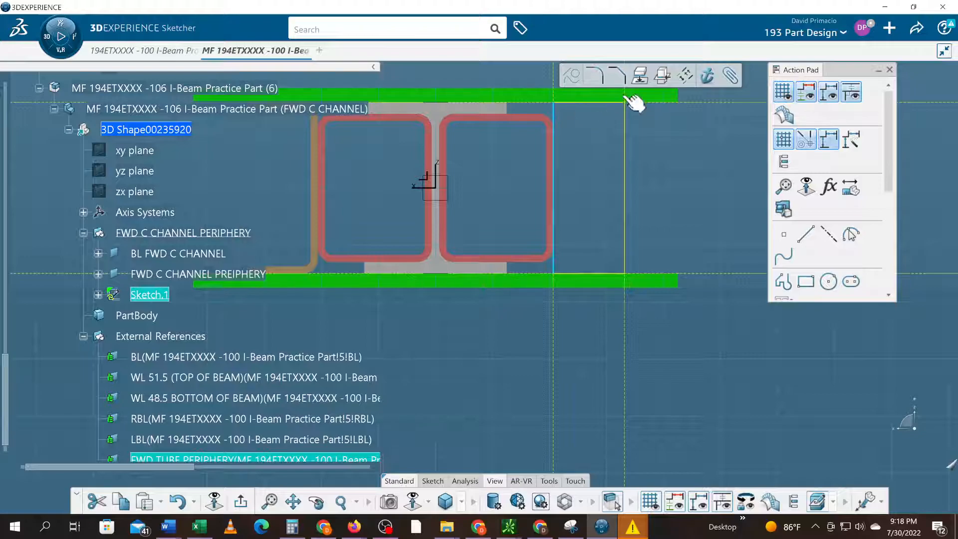
click(602, 76)
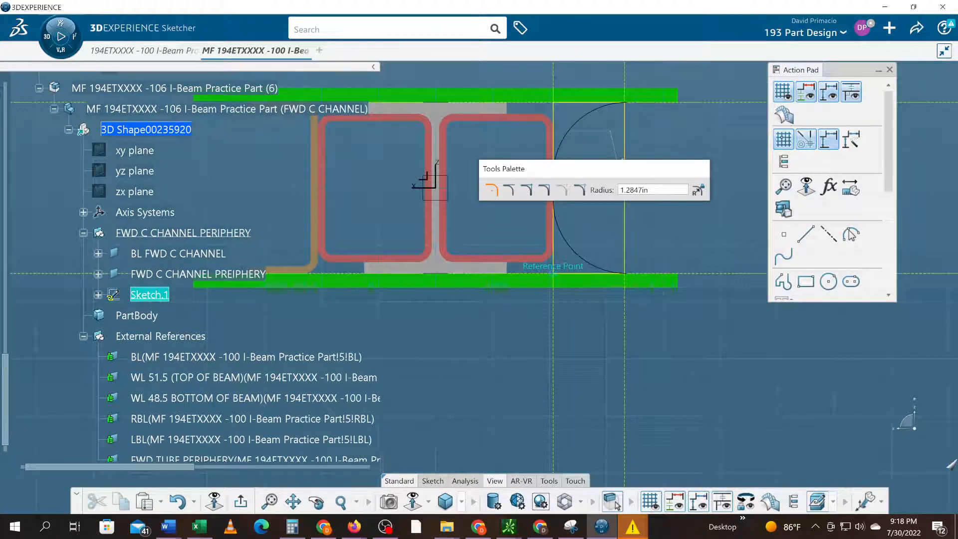
text(.25)
key(Return)
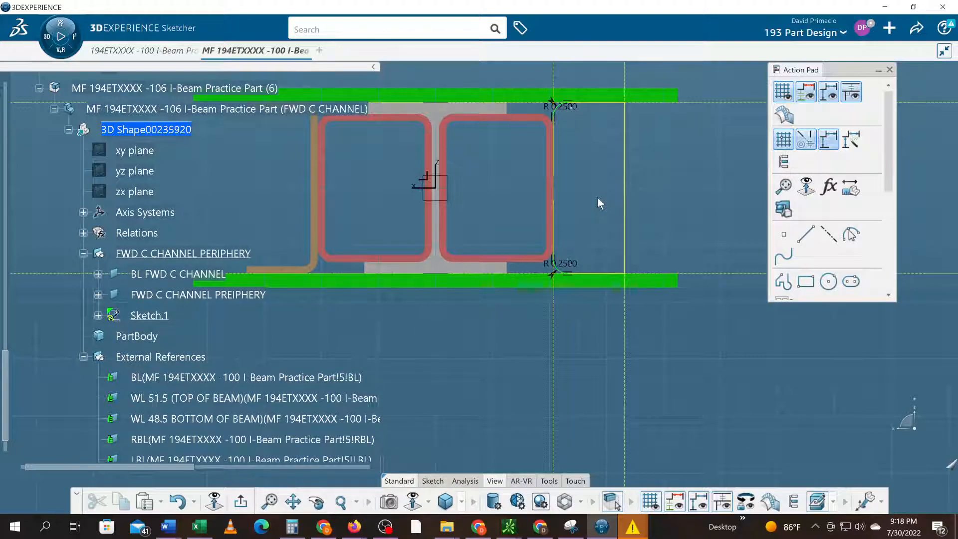
click(625, 213)
key(Delete)
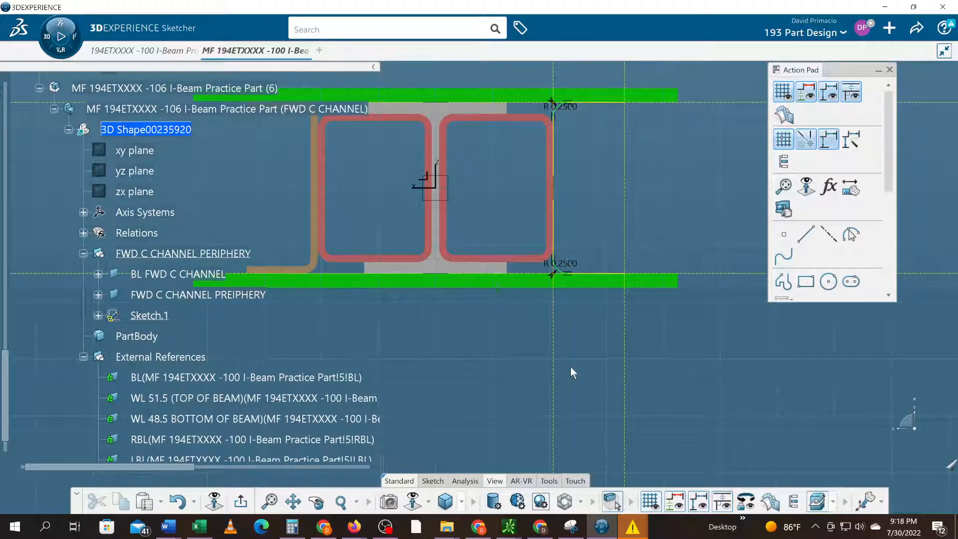
Step: Auto-search the connected C-shaped chain and offset it 0.125 in toward the inside of the channel
right_click(592, 276)
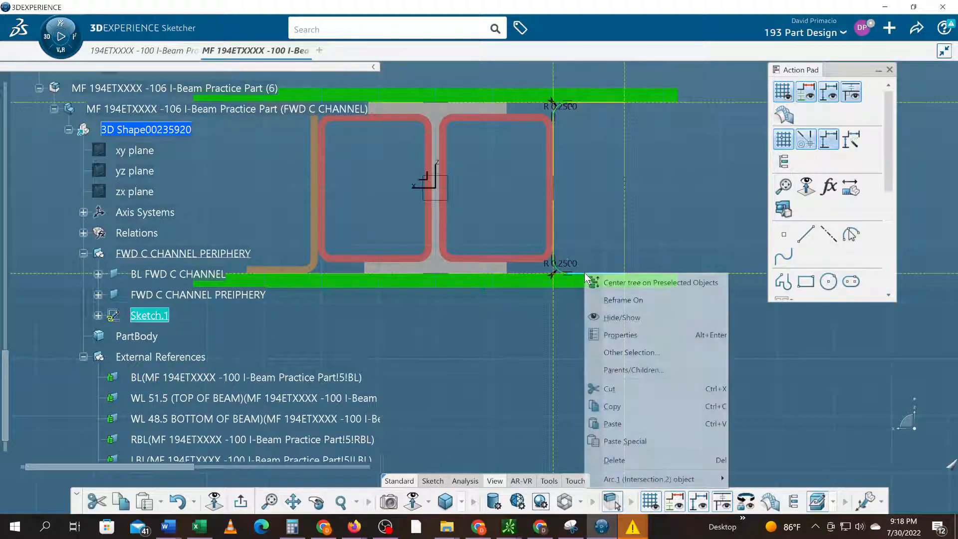
mouse_move(643, 482)
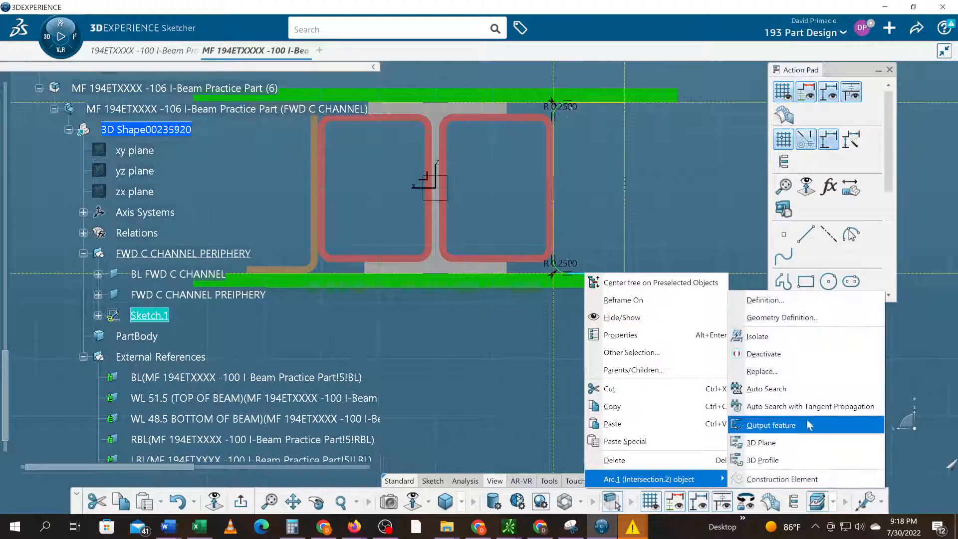
click(768, 389)
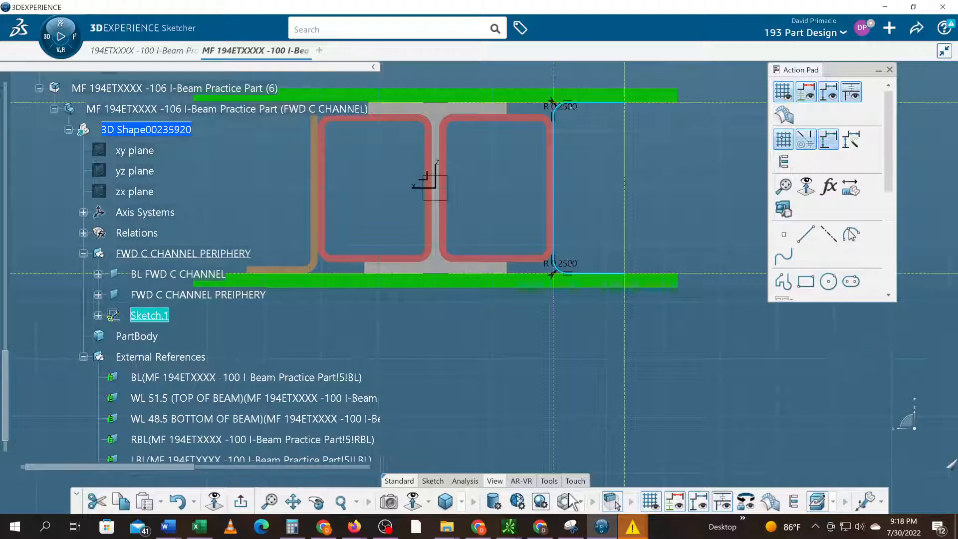
click(433, 484)
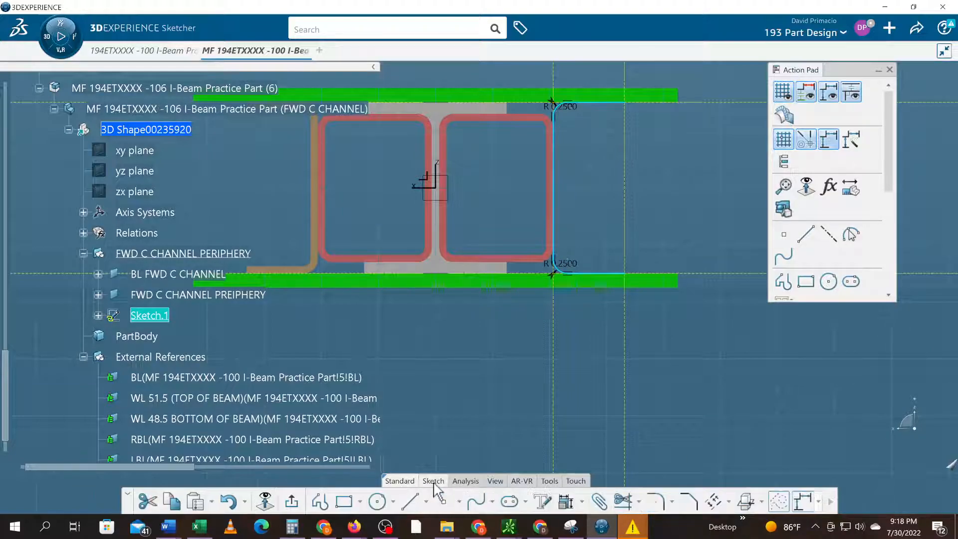
click(717, 507)
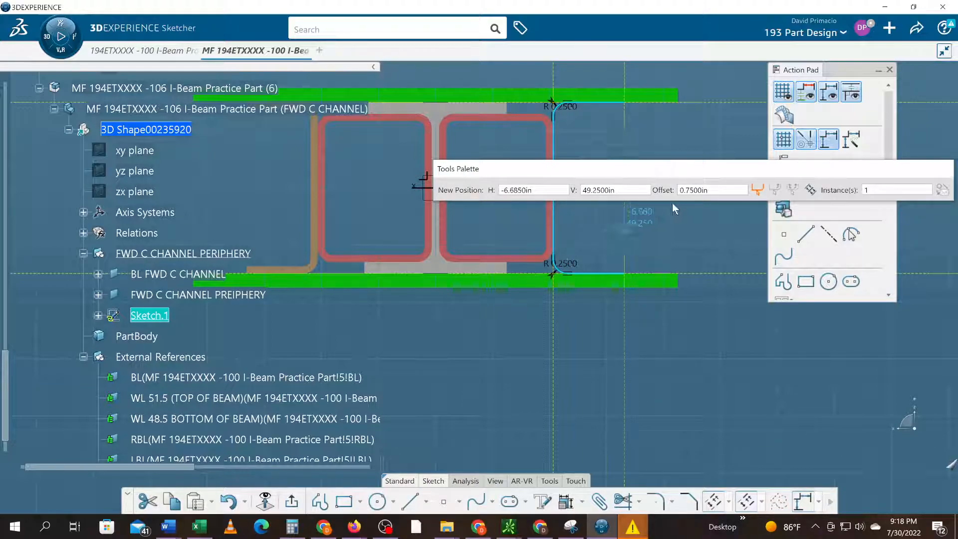
text(.12)
key(Return)
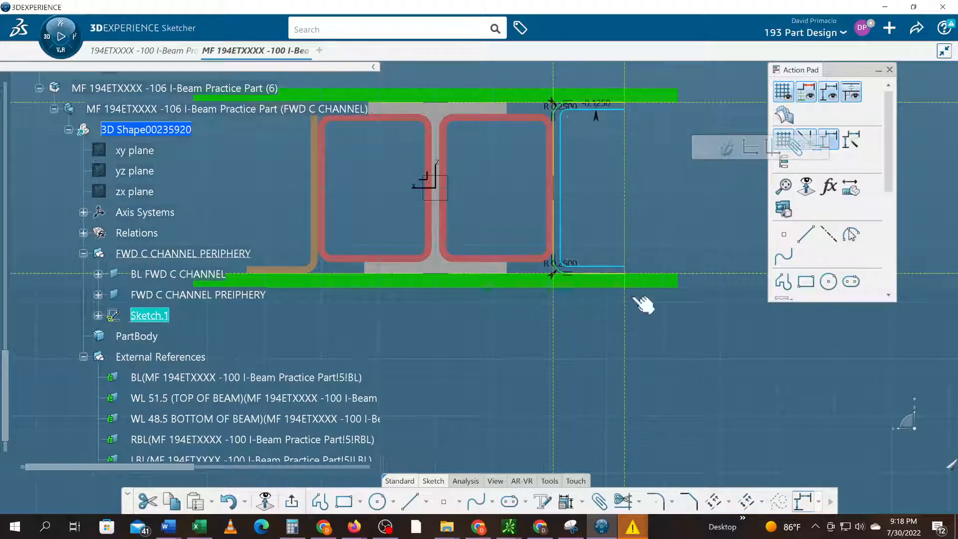
click(589, 355)
mouse_move(589, 356)
middle_down()
mouse_move(606, 390)
mouse_move(604, 375)
middle_up()
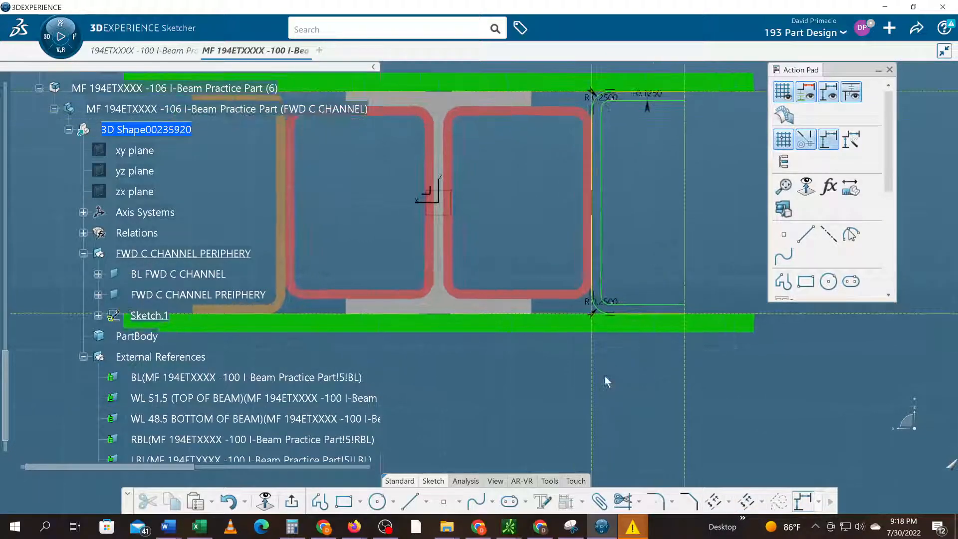
Step: Try to close the lower flange end with a 0.125 in vertical line between the offset and outer profiles
click(409, 501)
click(684, 304)
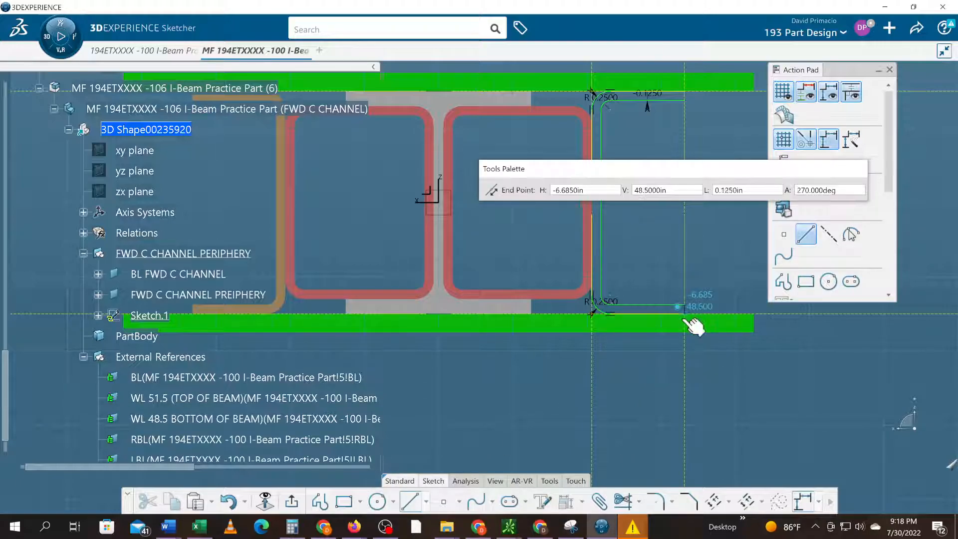
click(685, 320)
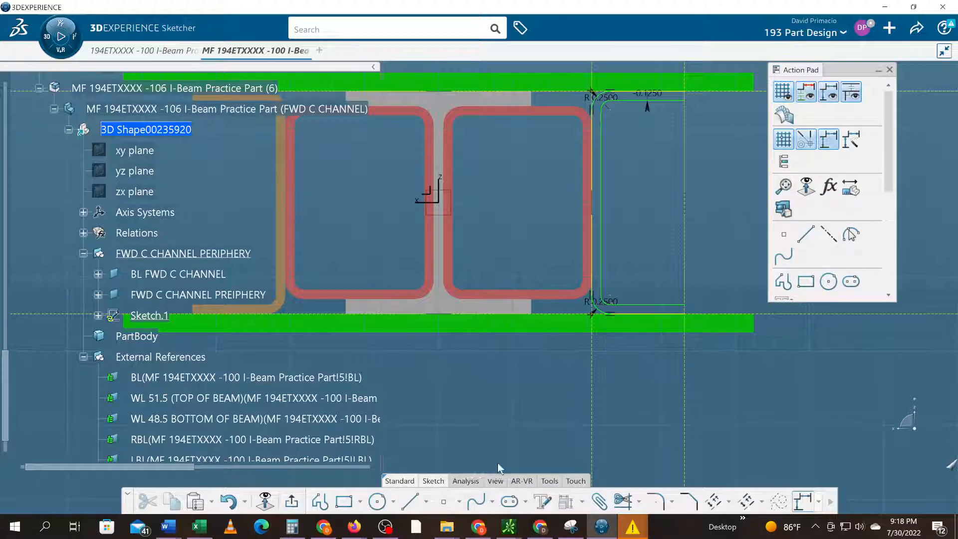
Step: Intersect the FWD C CHANNEL PREIPHERY plane with the sketch, using BL FWD C CHANNEL as near element
click(761, 503)
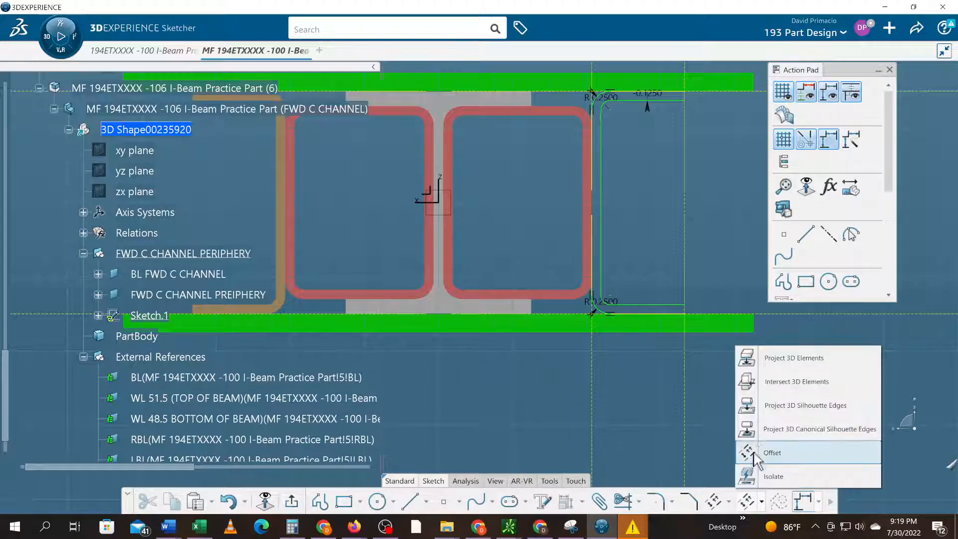
click(746, 380)
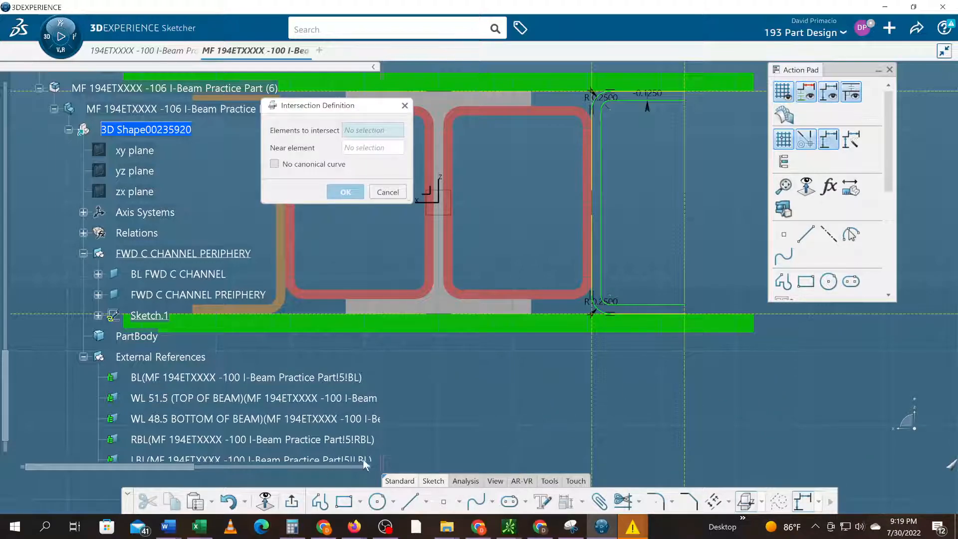
middle_drag(501, 389, 455, 418)
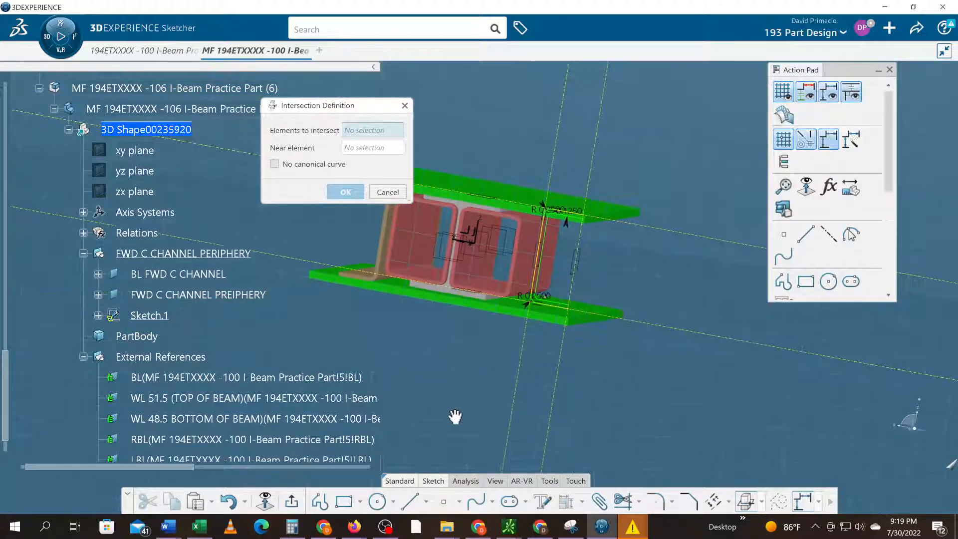
click(578, 266)
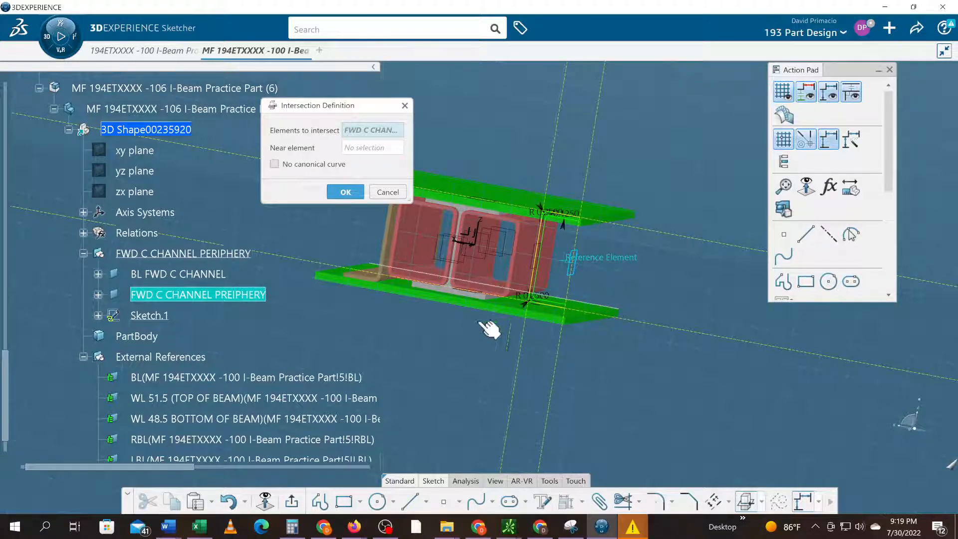
middle_drag(430, 343, 474, 364)
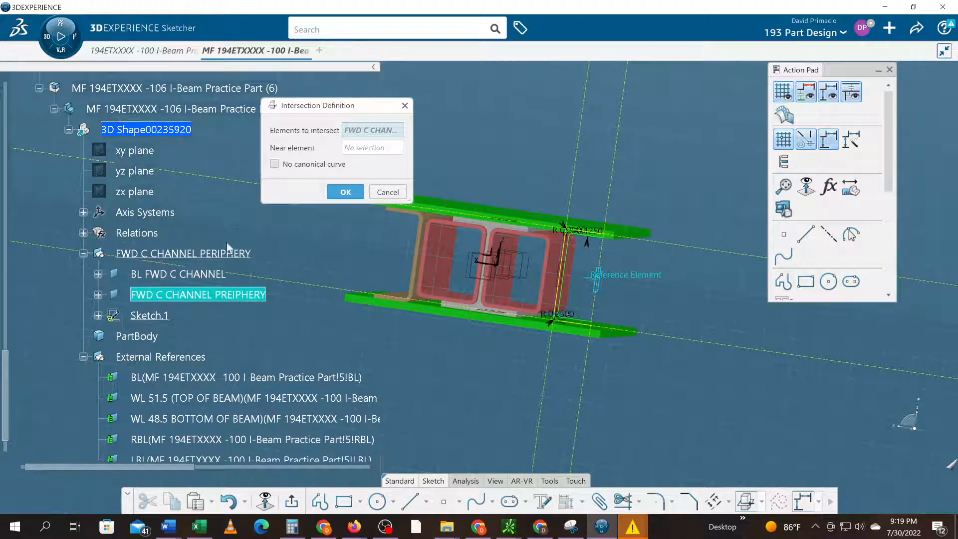
click(354, 149)
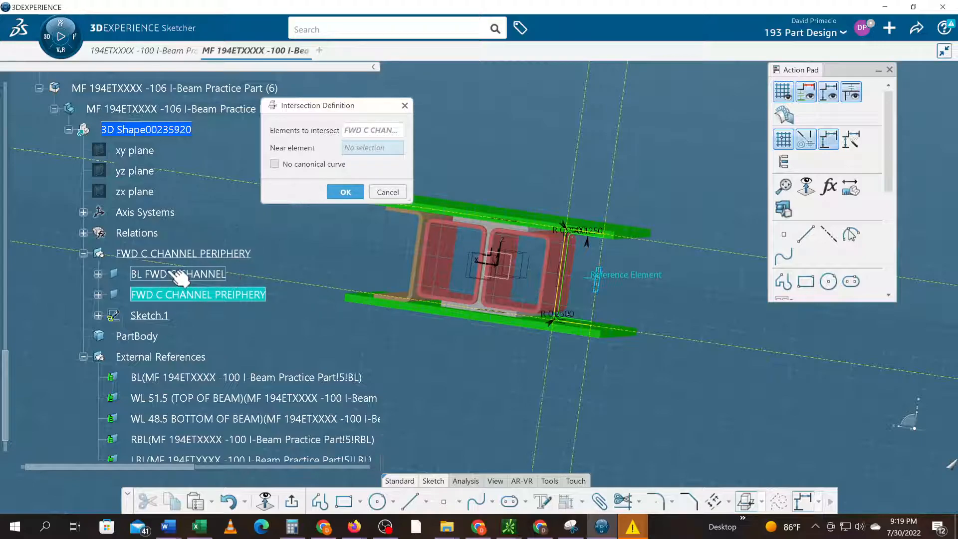
click(174, 274)
click(345, 193)
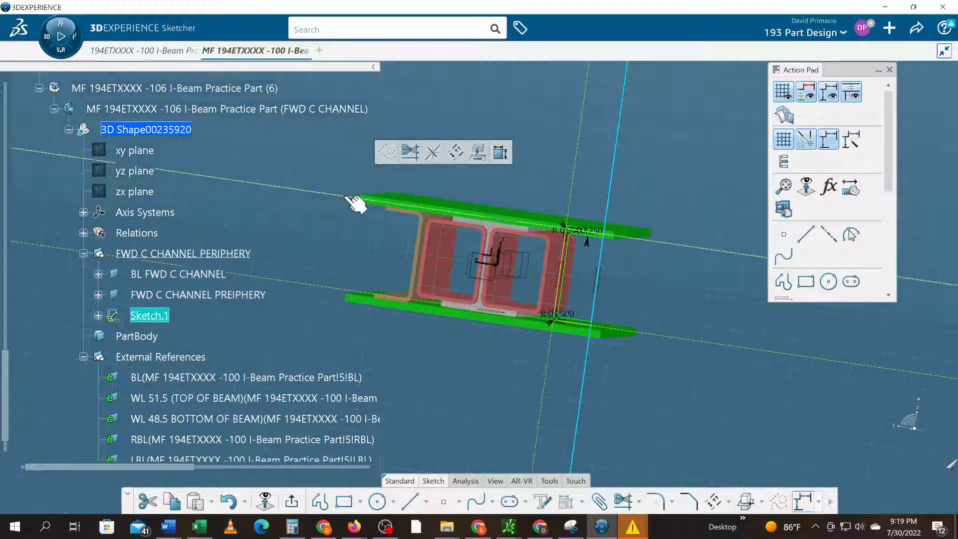
Step: Quick-trim the new intersection line so only the short segments closing the upper and lower flange ends remain
middle_drag(456, 415, 452, 239)
middle_drag(522, 319, 462, 124)
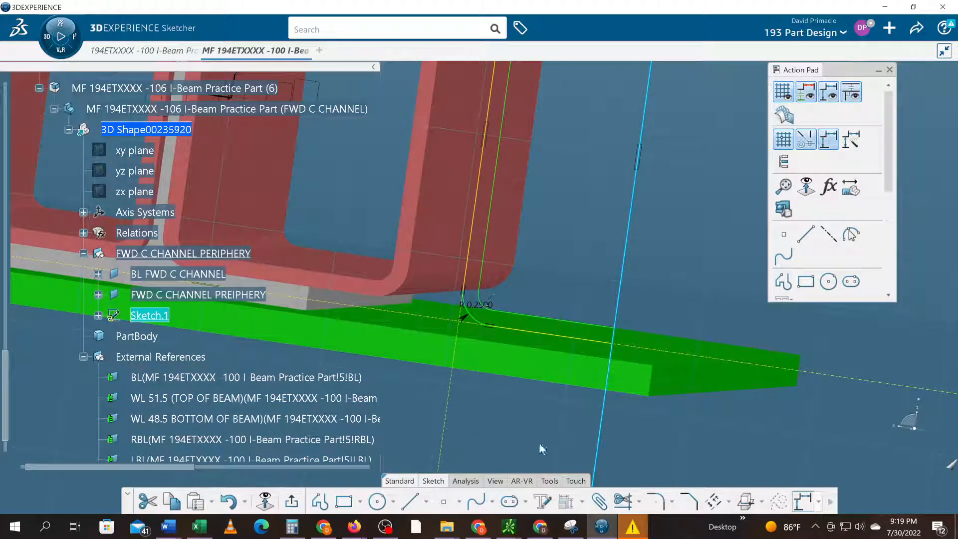
click(638, 501)
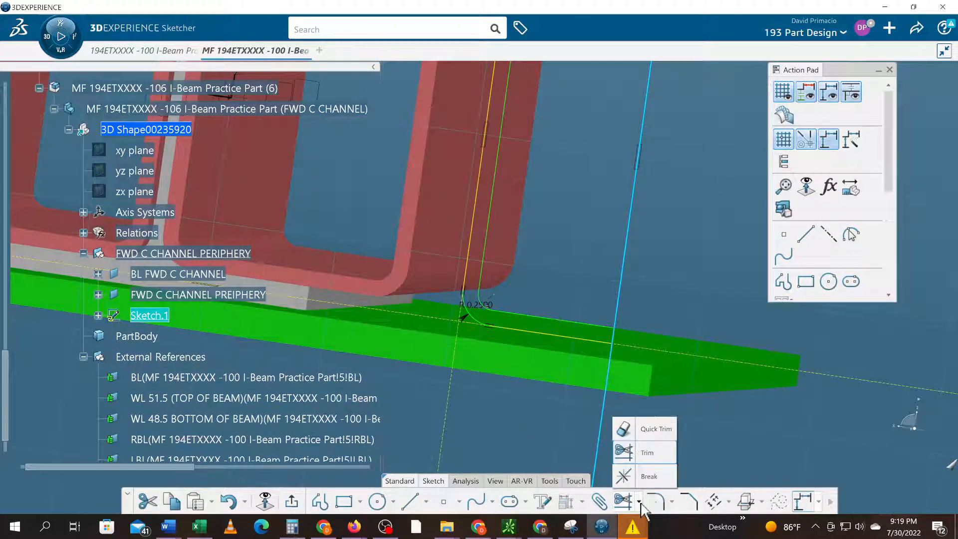
click(643, 429)
click(601, 435)
click(622, 269)
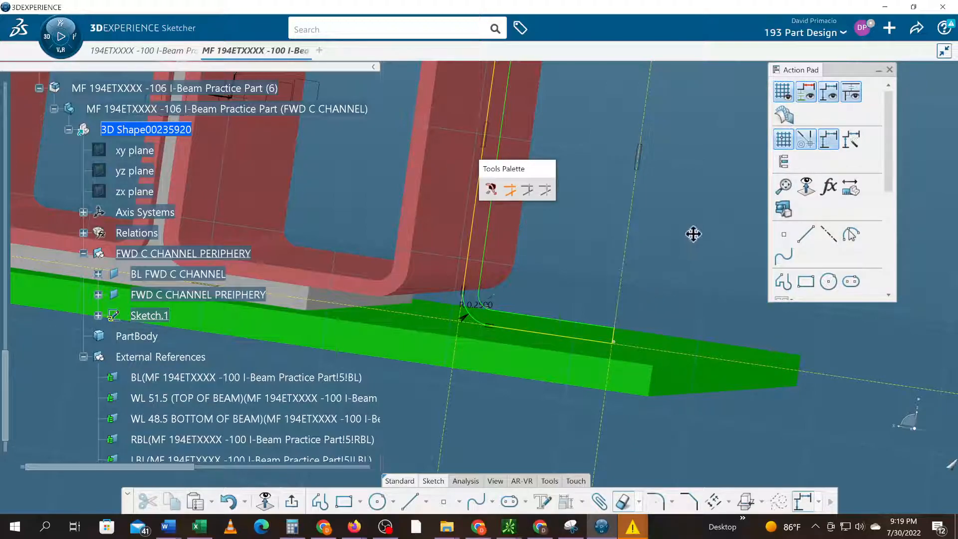
middle_drag(695, 229, 633, 455)
middle_drag(620, 140, 607, 253)
click(605, 202)
mouse_move(602, 396)
middle_down()
mouse_move(650, 297)
mouse_move(655, 316)
mouse_move(636, 311)
mouse_move(624, 270)
mouse_move(618, 316)
mouse_move(624, 263)
mouse_move(688, 203)
mouse_move(572, 229)
mouse_move(590, 274)
mouse_move(584, 368)
mouse_move(649, 333)
mouse_move(651, 292)
middle_up()
Step: Check the C profile with Sketch Analysis and Sketch Solving Status, and exit the sketch
click(465, 481)
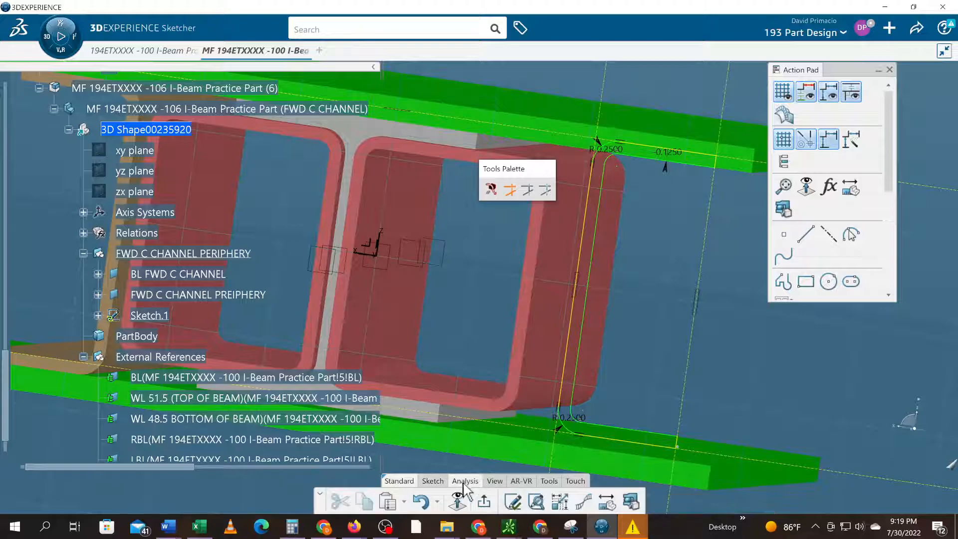
click(536, 501)
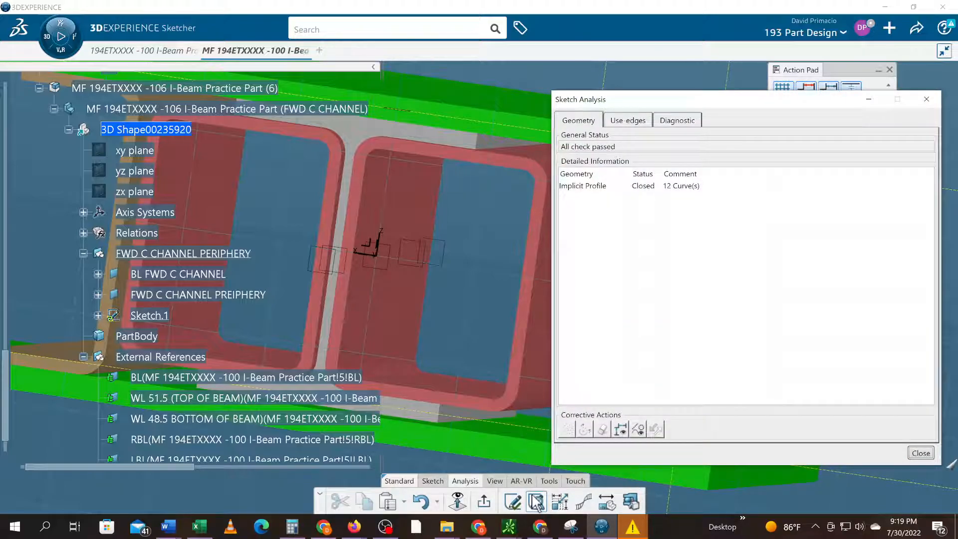
click(506, 504)
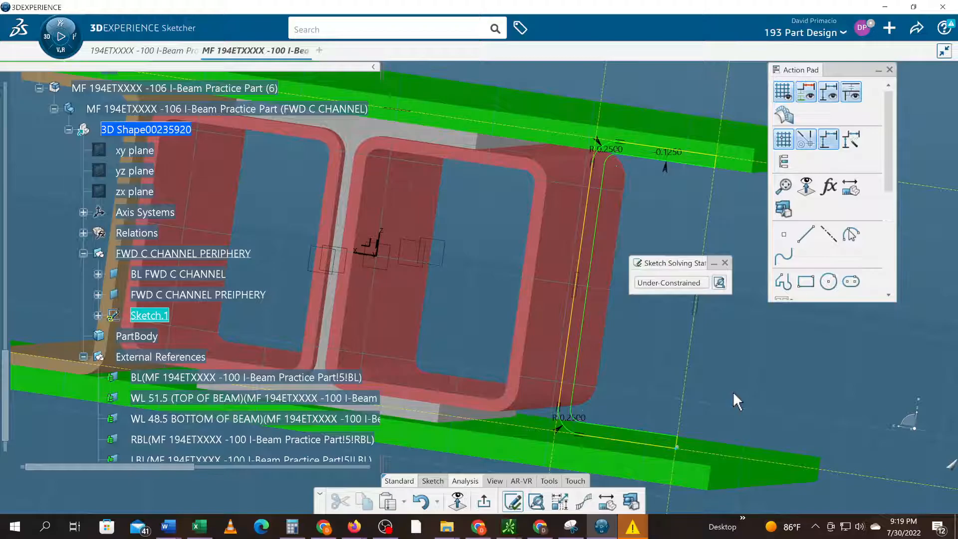
mouse_move(732, 392)
middle_down()
mouse_move(677, 365)
mouse_move(686, 376)
mouse_move(708, 372)
mouse_move(704, 346)
mouse_move(694, 350)
middle_up()
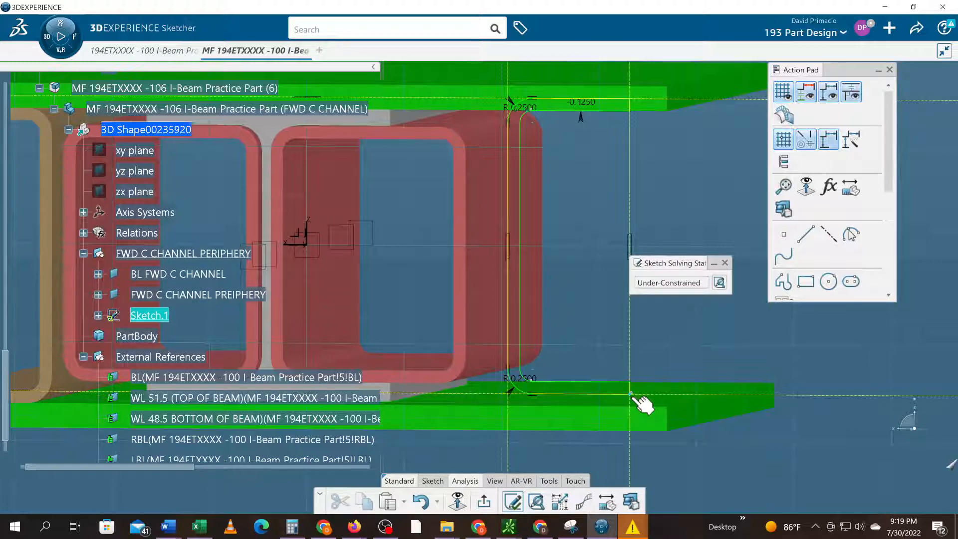
click(725, 263)
scroll(639, 352, down, 3)
scroll(518, 458, down, 1)
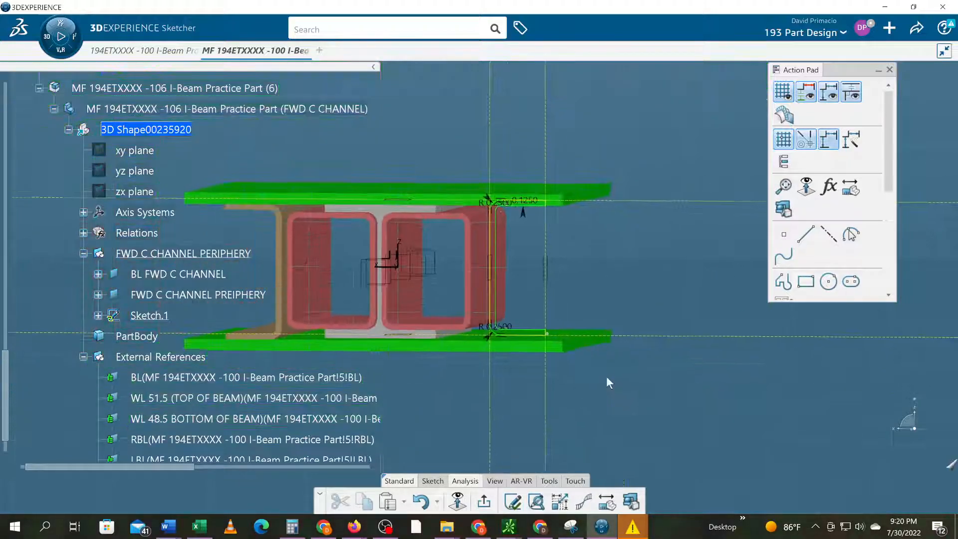
mouse_move(519, 408)
middle_down()
mouse_move(556, 387)
mouse_move(525, 397)
middle_up()
middle_drag(442, 428, 483, 500)
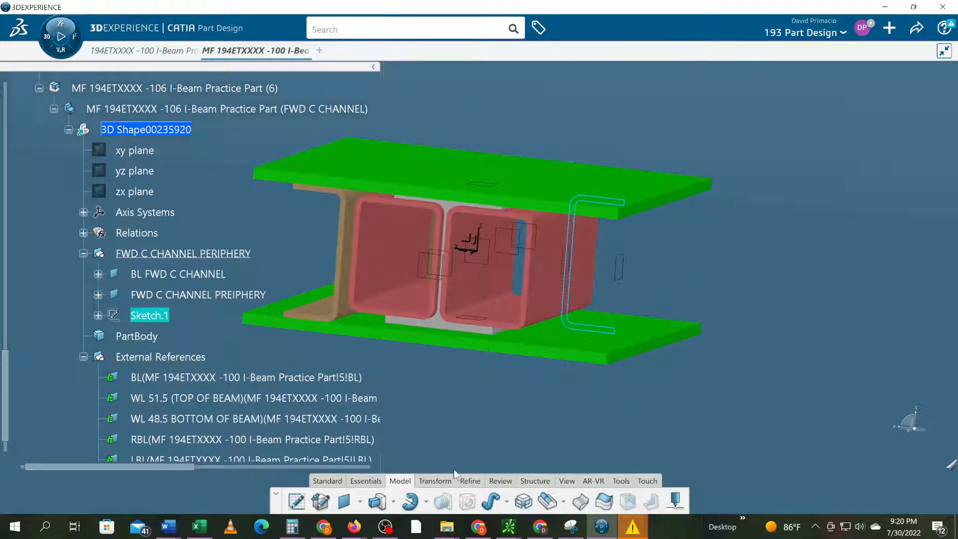
Step: Pad Sketch.1 in the PartBody with both limits set to Up to plane, using RBL as first and LBL as second limit
click(378, 501)
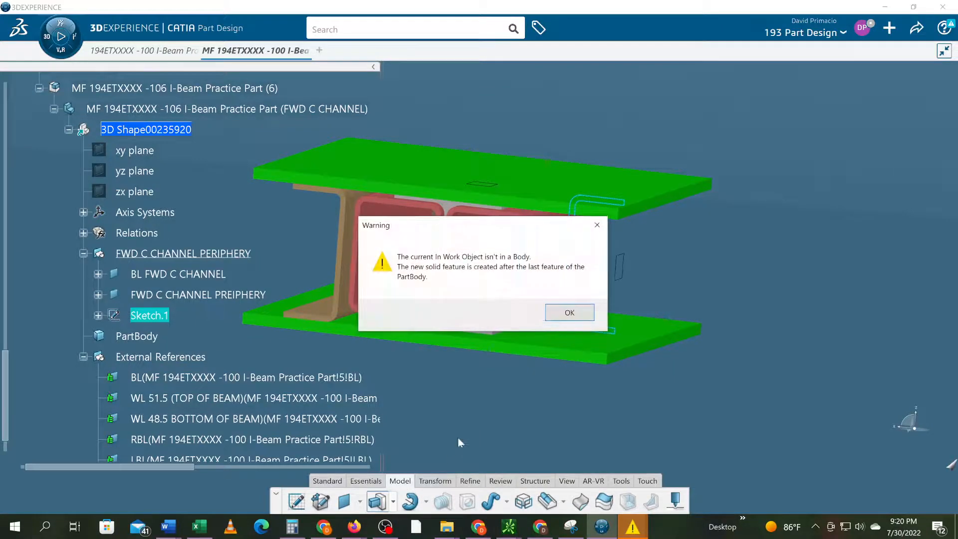
click(569, 313)
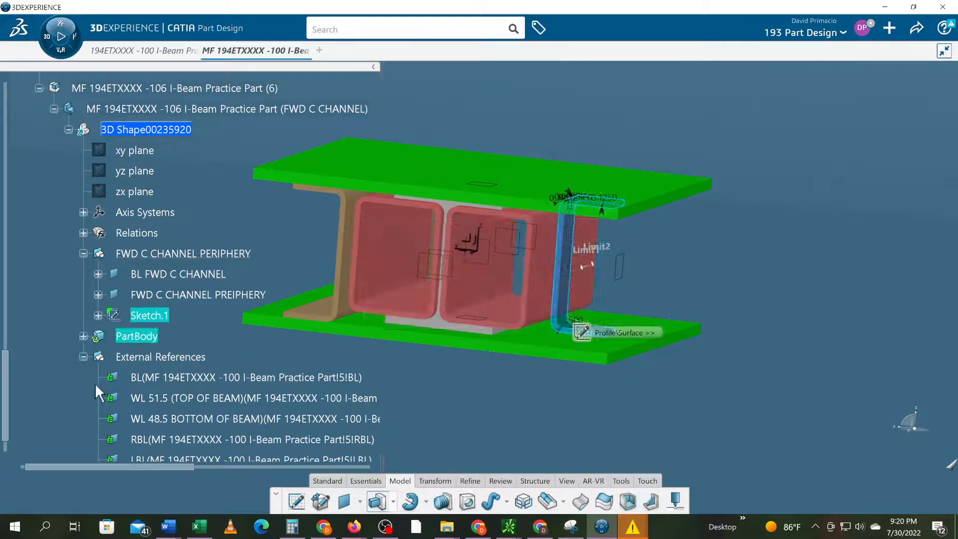
drag(7, 375, 10, 434)
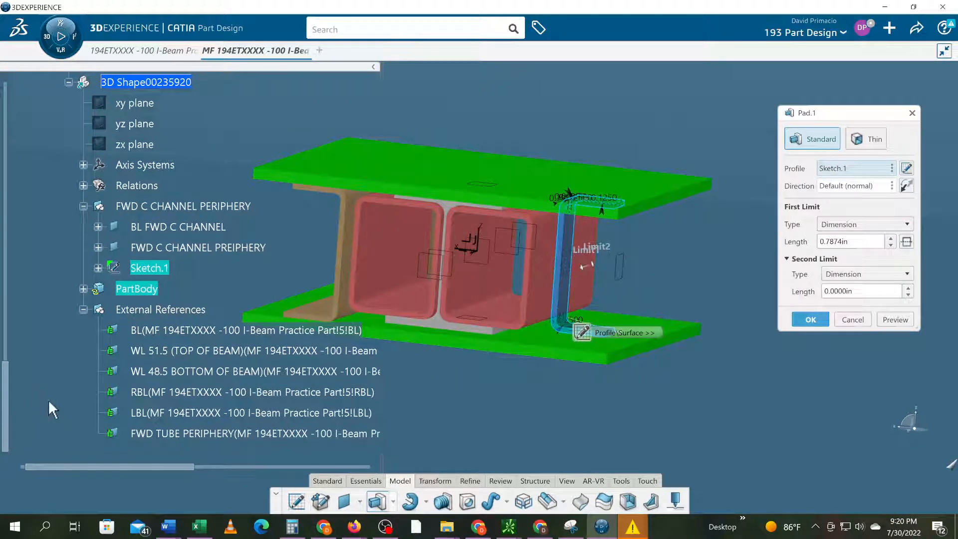
click(906, 224)
click(883, 276)
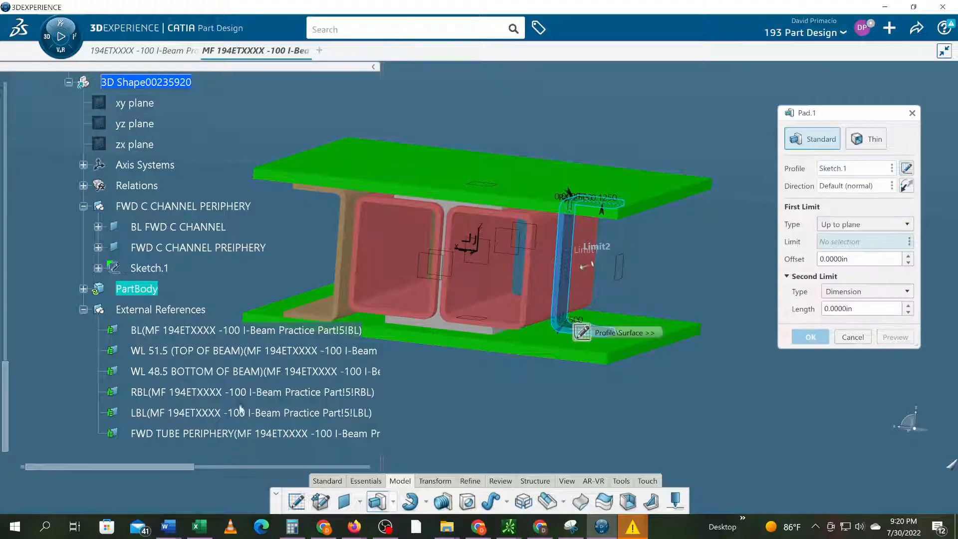
click(182, 392)
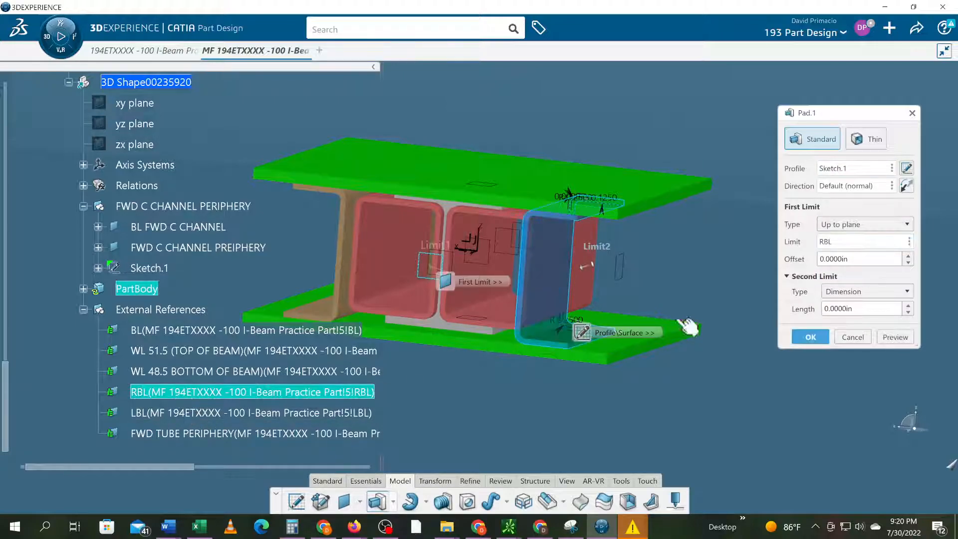
click(835, 294)
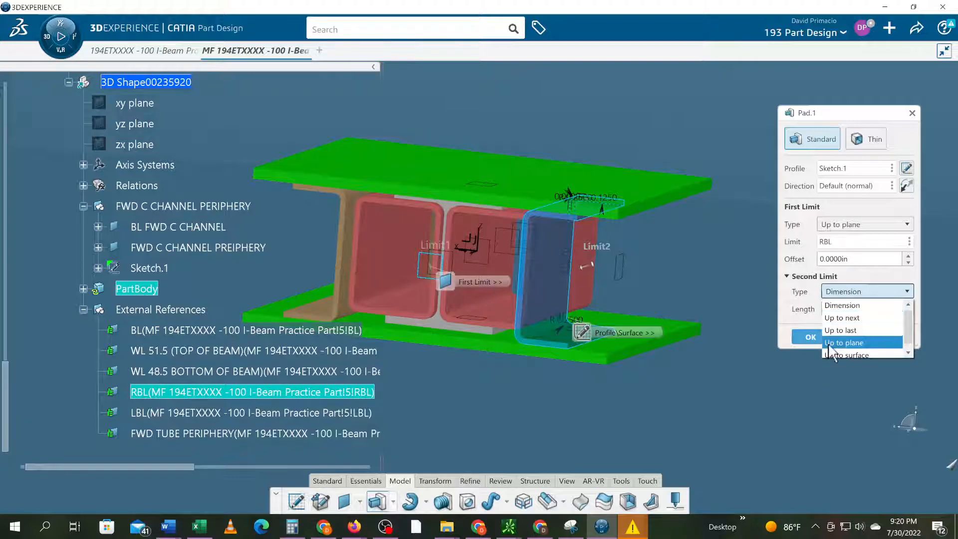
click(848, 343)
click(150, 412)
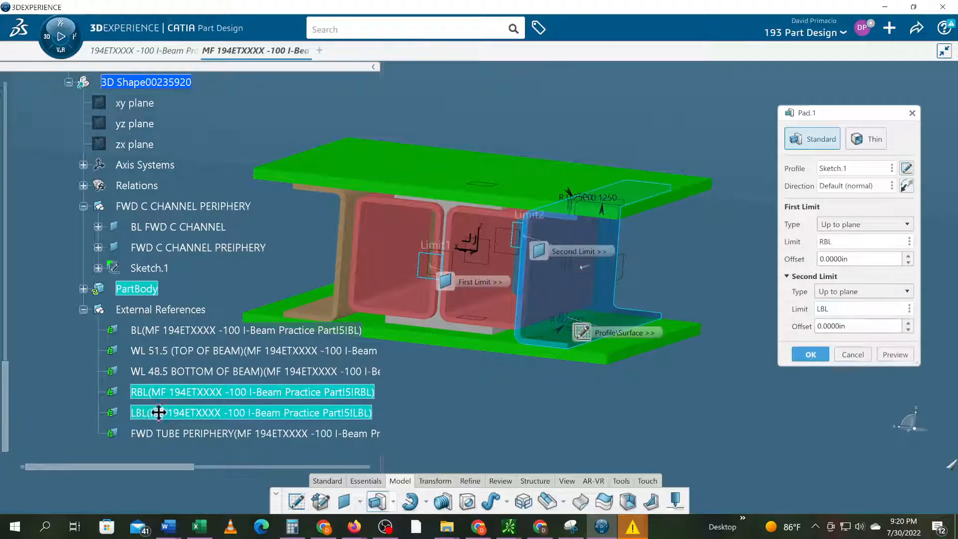
mouse_move(516, 387)
middle_down()
mouse_move(449, 359)
mouse_move(462, 381)
mouse_move(514, 375)
middle_up()
click(813, 352)
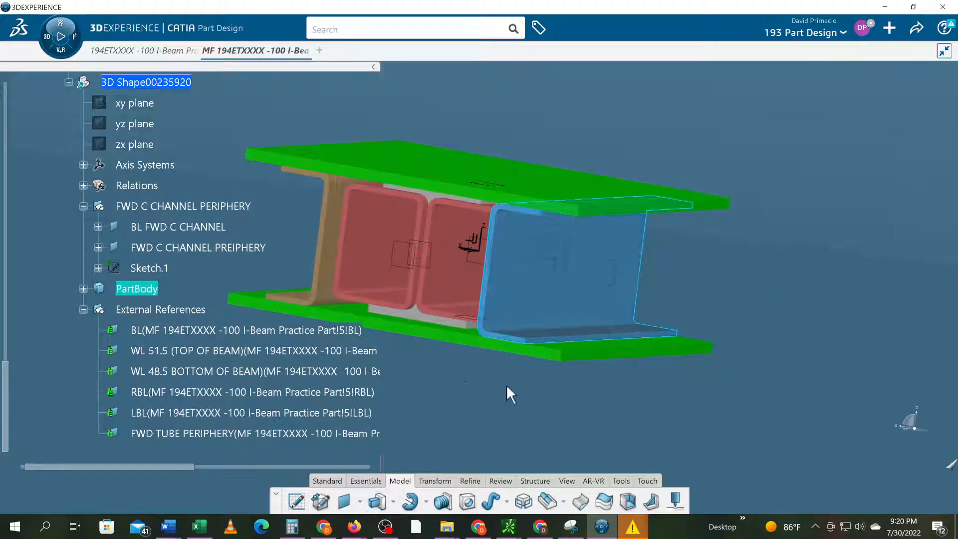
Step: Change the fill color of the FWD C CHANNEL PartBody to tan in its graphic properties
right_click(145, 294)
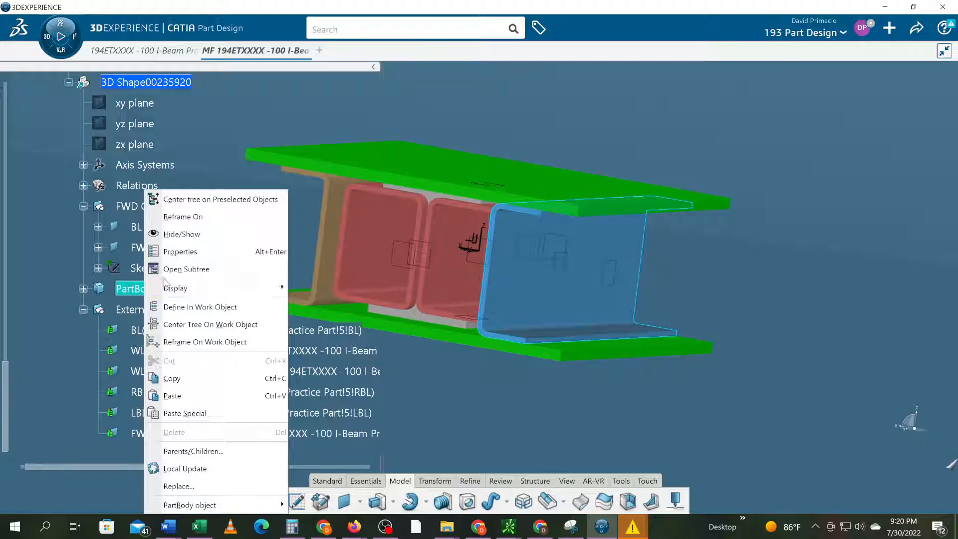
click(185, 269)
click(937, 239)
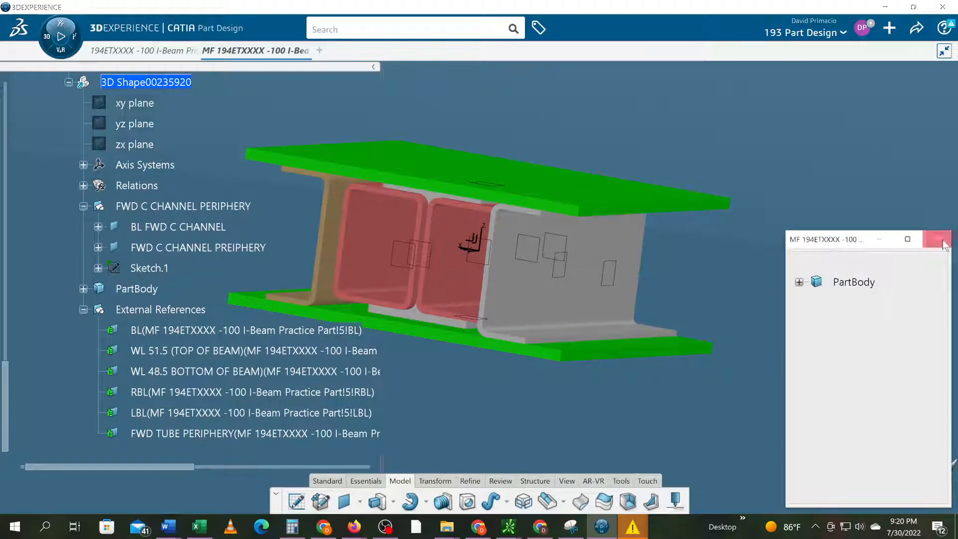
right_click(153, 291)
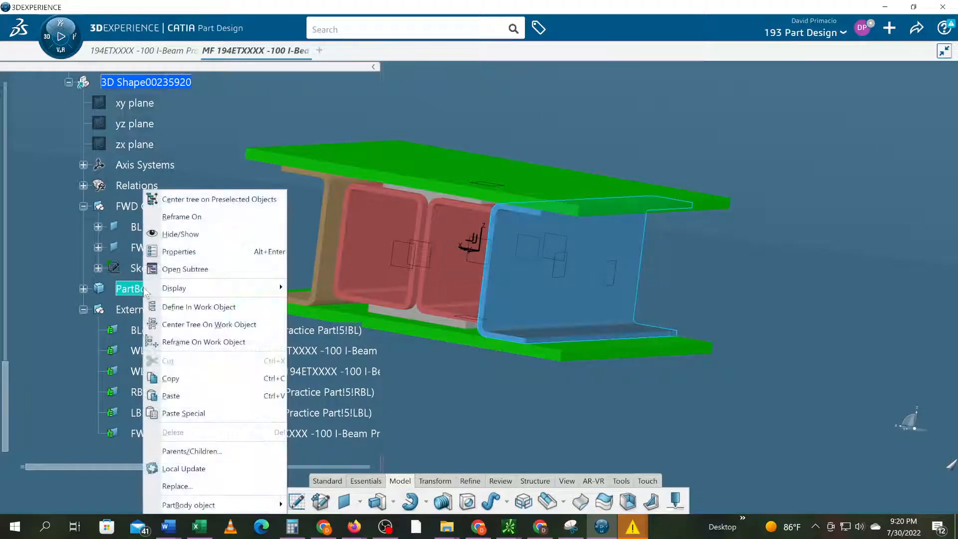
click(183, 260)
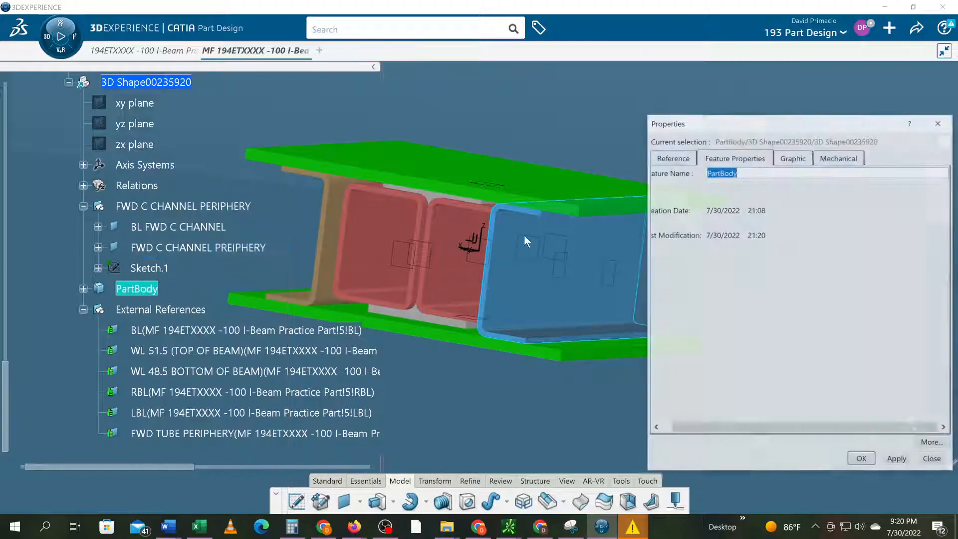
click(804, 159)
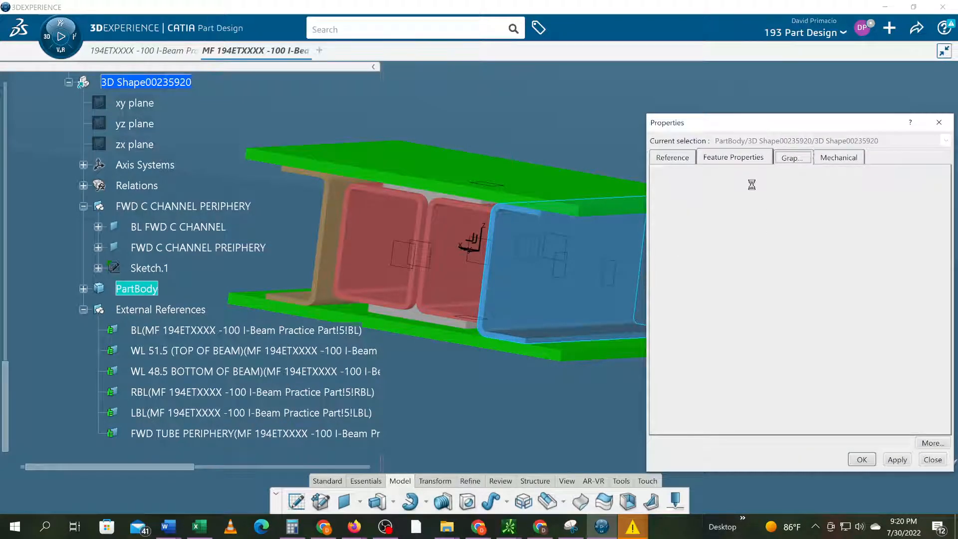
click(717, 201)
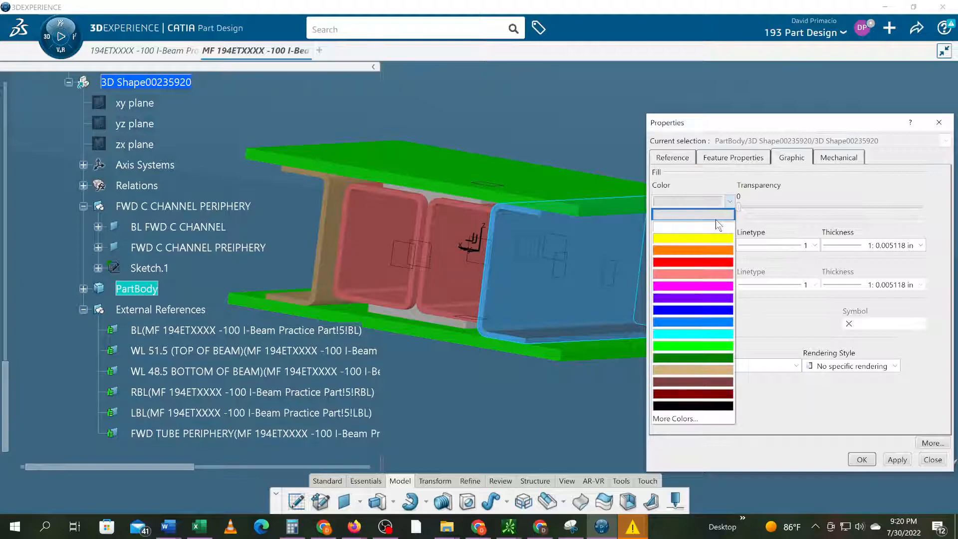
click(708, 370)
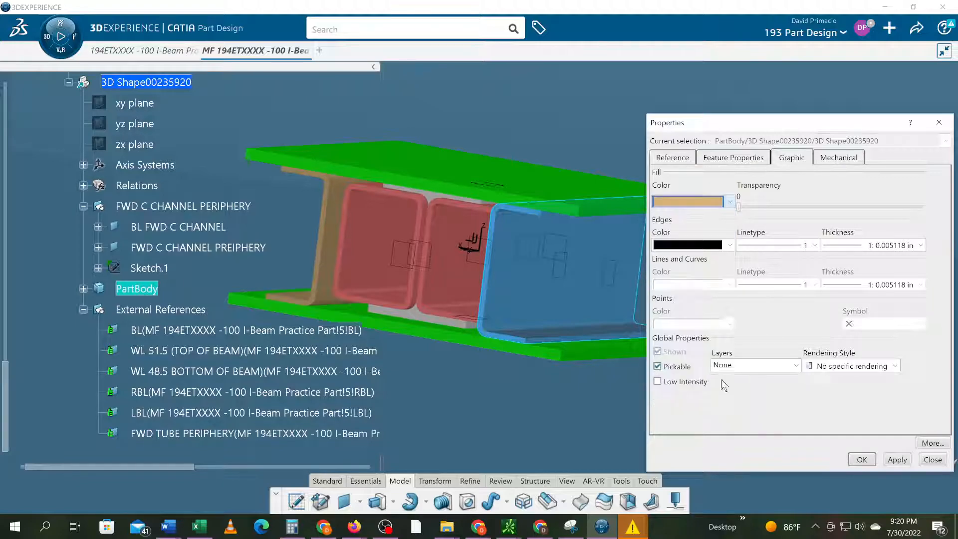
click(861, 459)
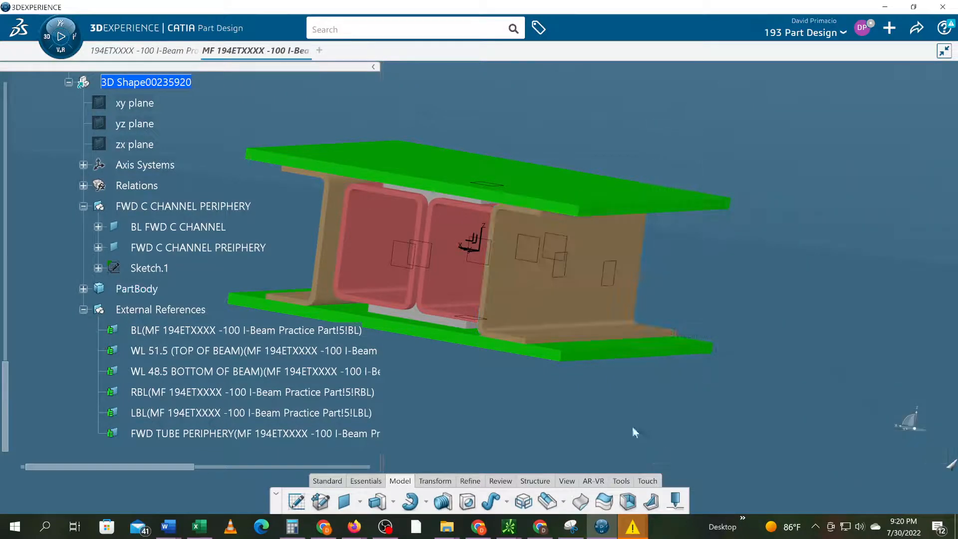
Step: Remove Sketch.1 from the FWD C CHANNEL PERIPHERY set
middle_drag(433, 408, 606, 384)
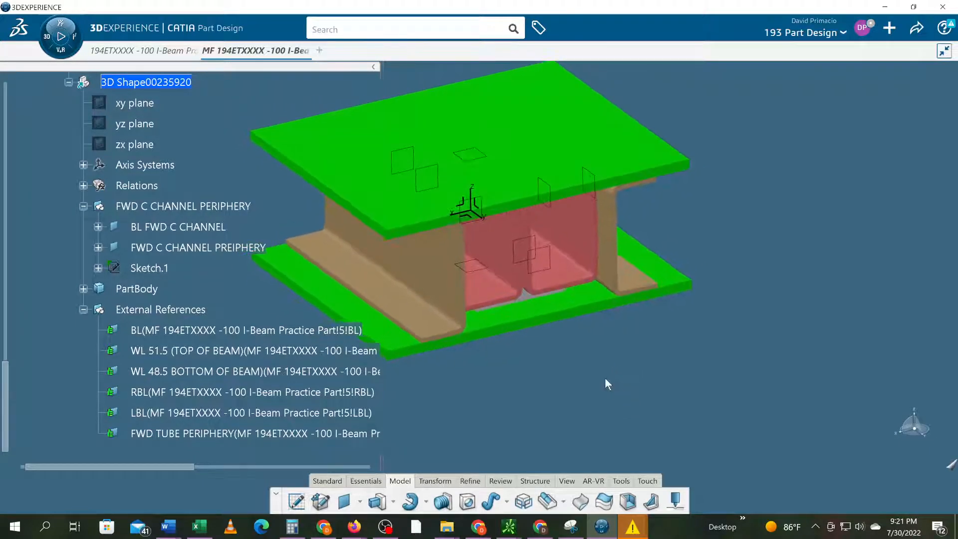
click(155, 269)
key(Delete)
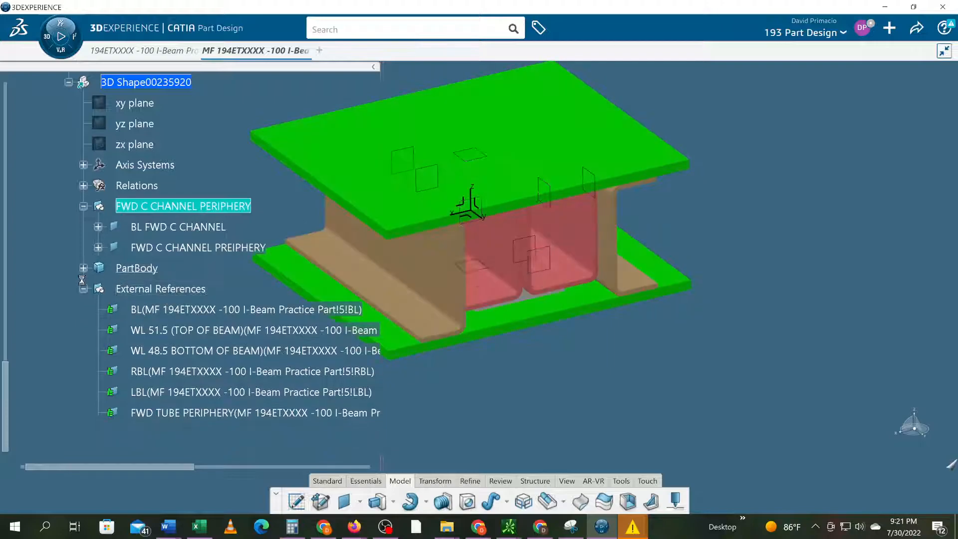
Step: Hide the External References and FWD C CHANNEL PERIPHERY sets of the -106 part and collapse both branches
right_click(110, 293)
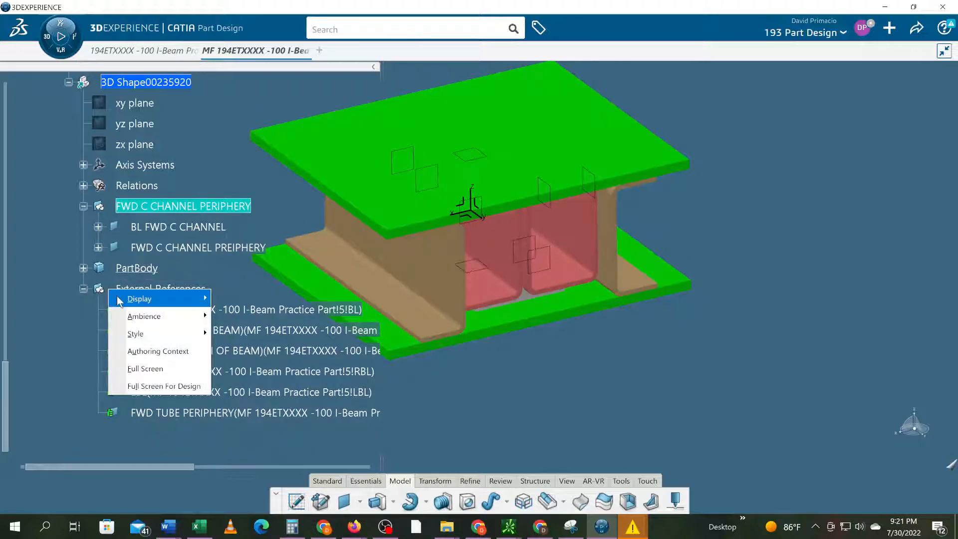
click(111, 293)
right_click(129, 292)
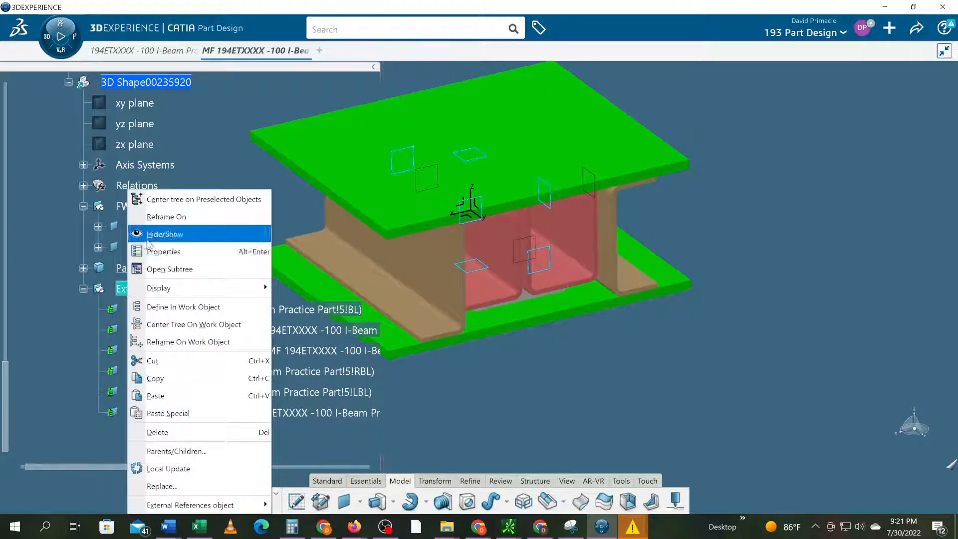
click(149, 234)
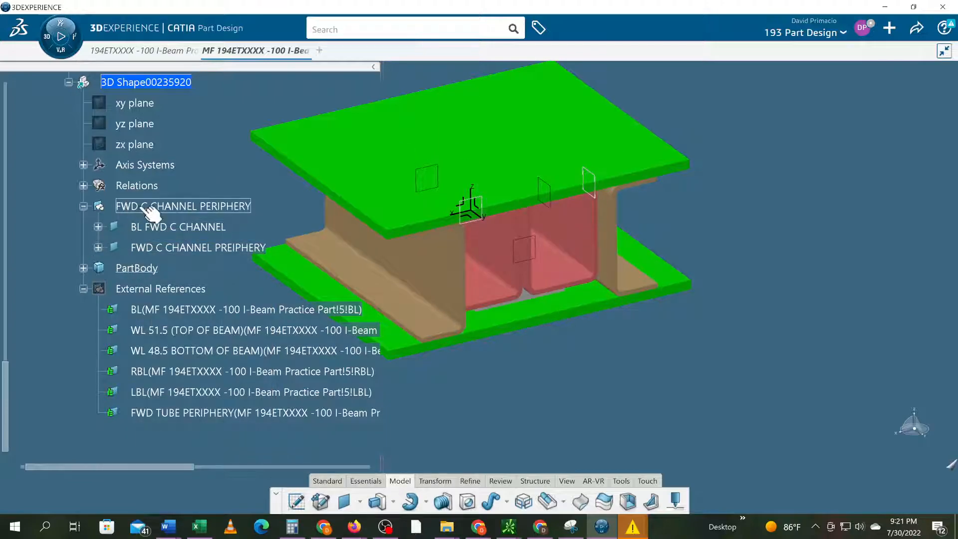
right_click(131, 229)
click(150, 234)
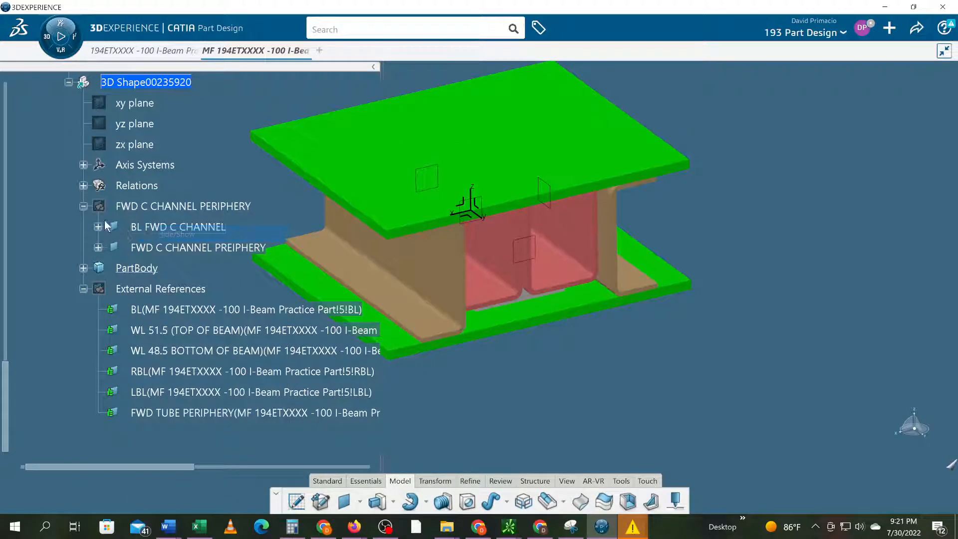
click(83, 206)
scroll(85, 252, up, 1)
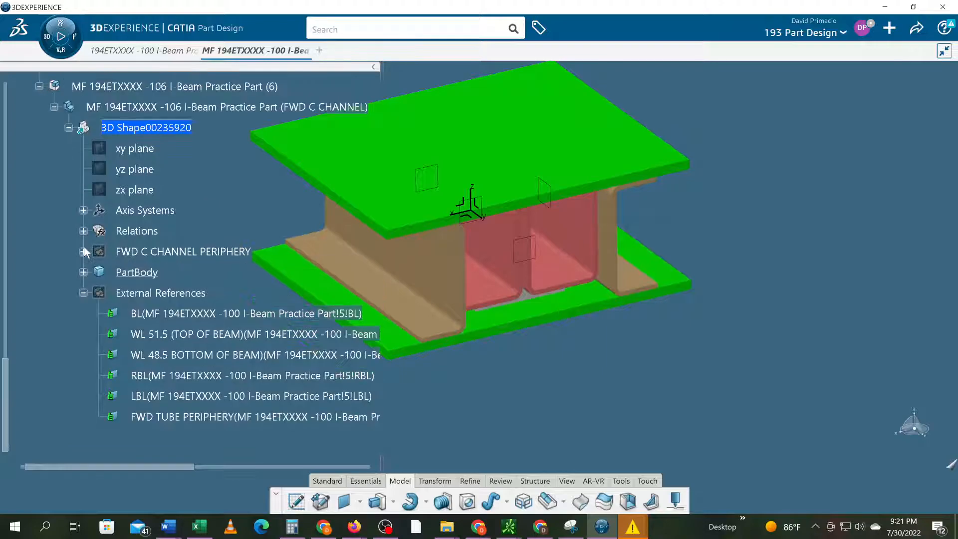
click(83, 293)
Step: Hide the Absolute Axis System of the -106 FWD C CHANNEL part and collapse the part's tree branch
scroll(73, 247, up, 3)
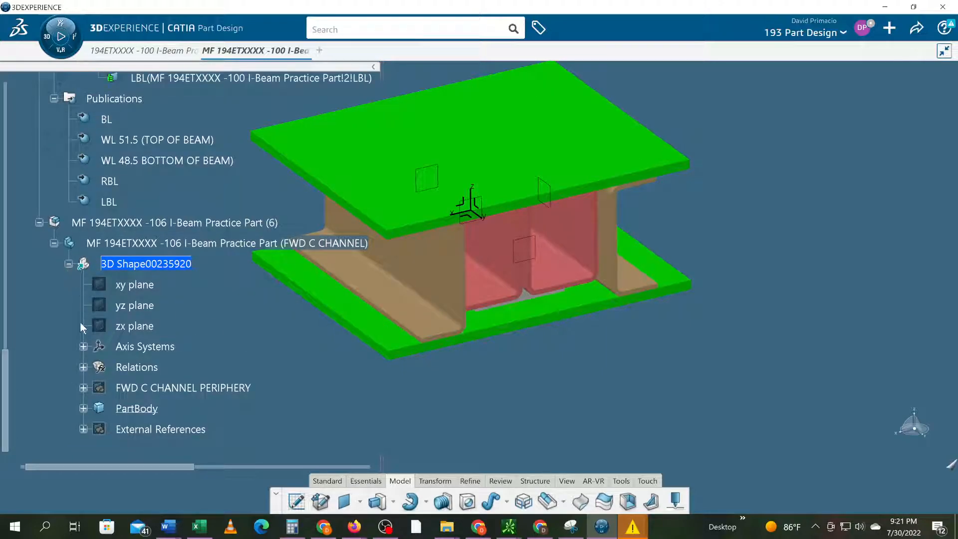
click(83, 346)
right_click(134, 365)
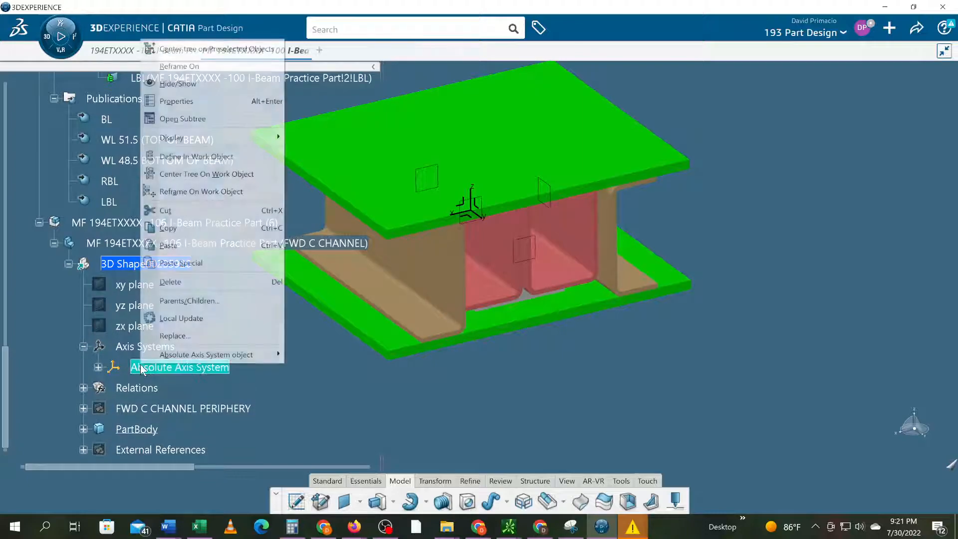
click(188, 85)
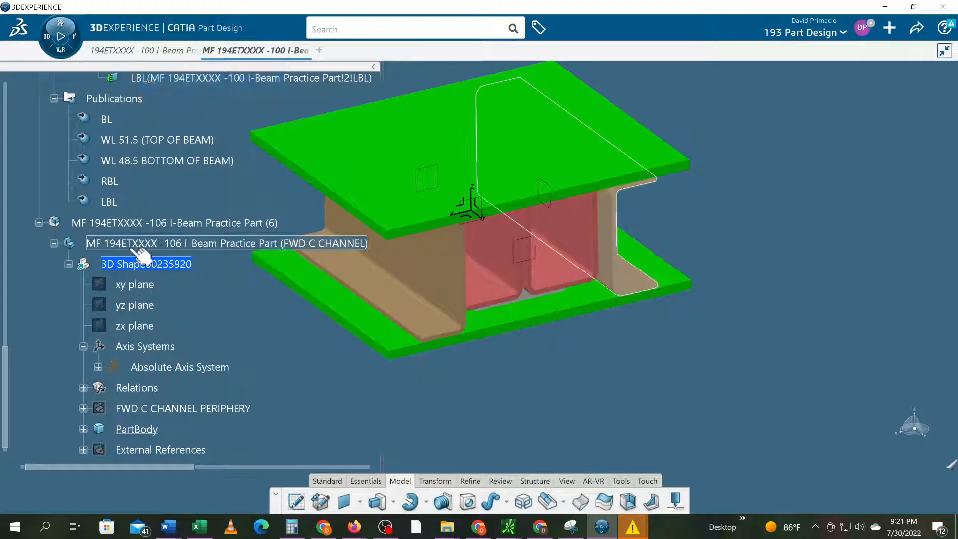
click(68, 264)
click(53, 243)
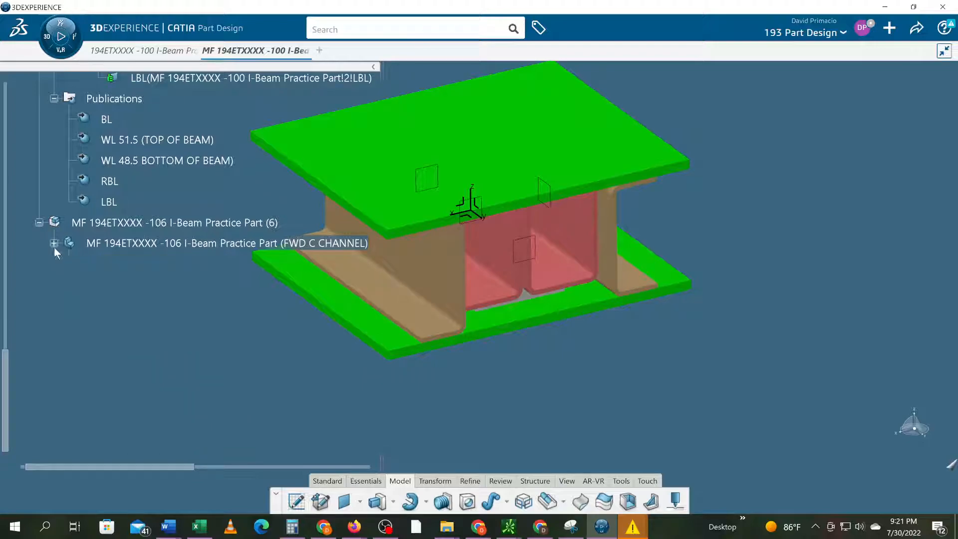
Step: Hide the AFT C CHANNEL PERIPHERY set in the -105 part
scroll(50, 257, up, 1)
scroll(47, 265, up, 1)
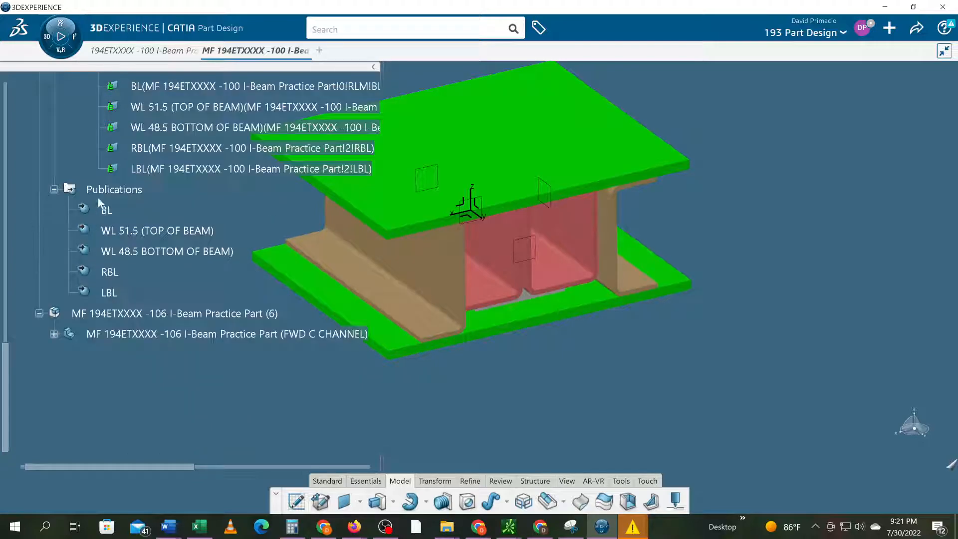
scroll(99, 197, up, 4)
right_click(150, 165)
click(160, 207)
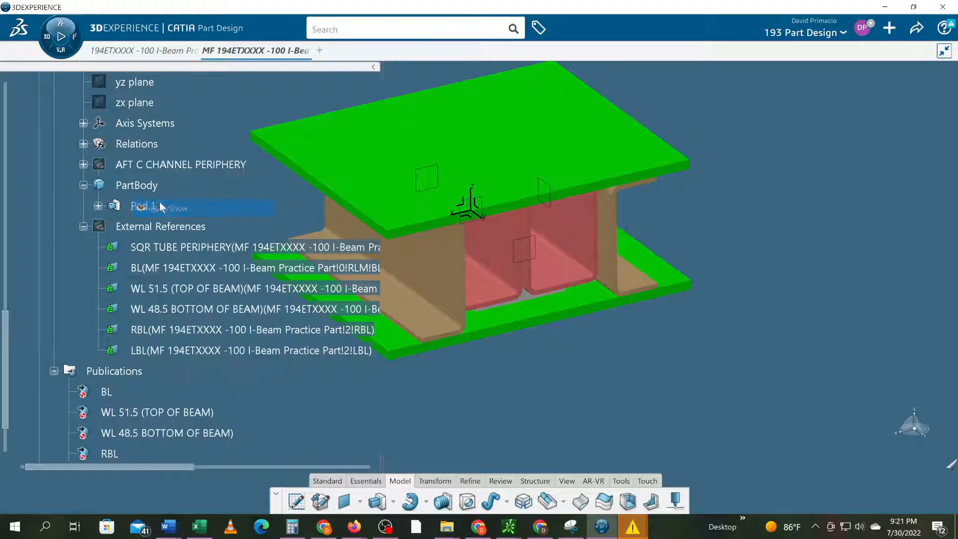
Step: Hide the Absolute Axis System of the -105 AFT C CHANNEL part and collapse the part's tree branches
scroll(71, 273, up, 2)
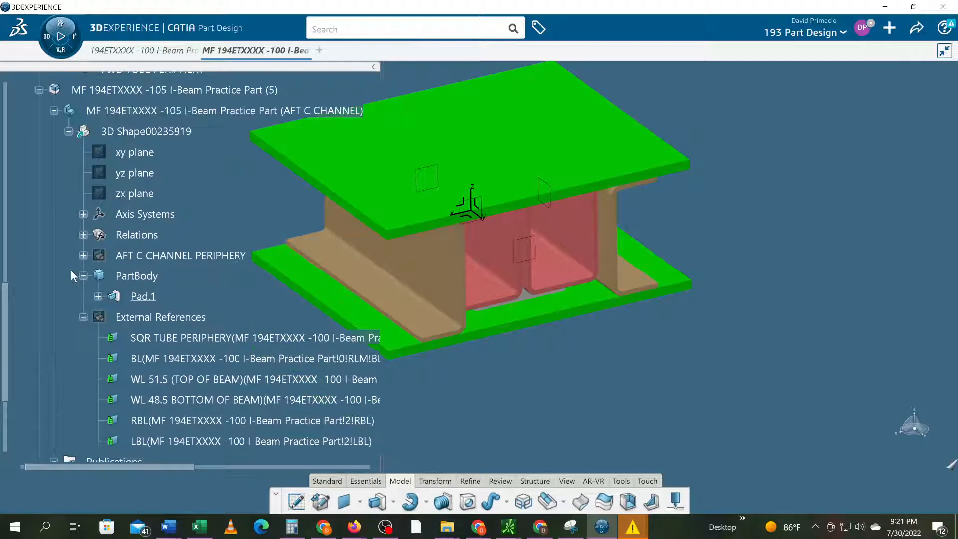
click(84, 213)
right_click(135, 234)
click(157, 235)
scroll(60, 189, up, 1)
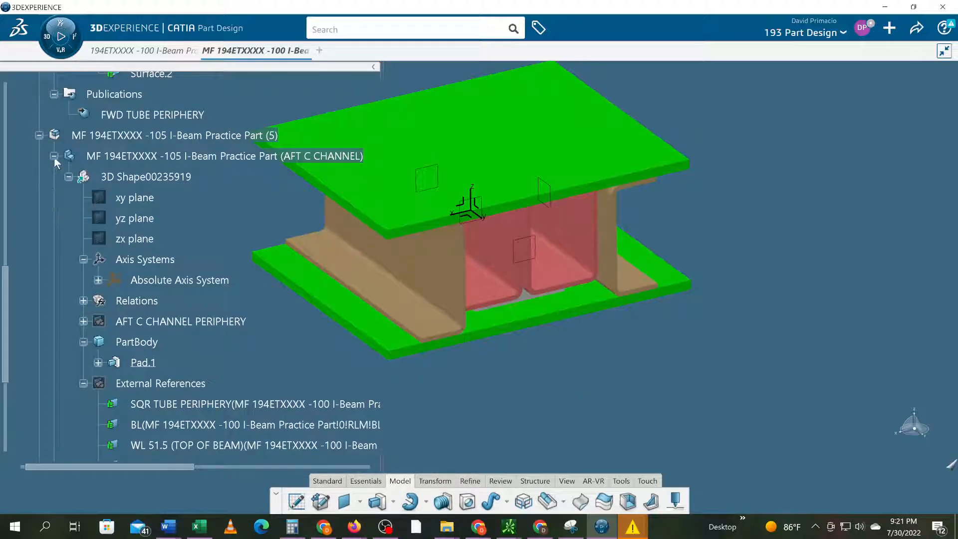
click(54, 156)
click(39, 135)
Step: Hide the FWD SQR TUBE PERIPHERY set in the -104 part
scroll(52, 208, up, 6)
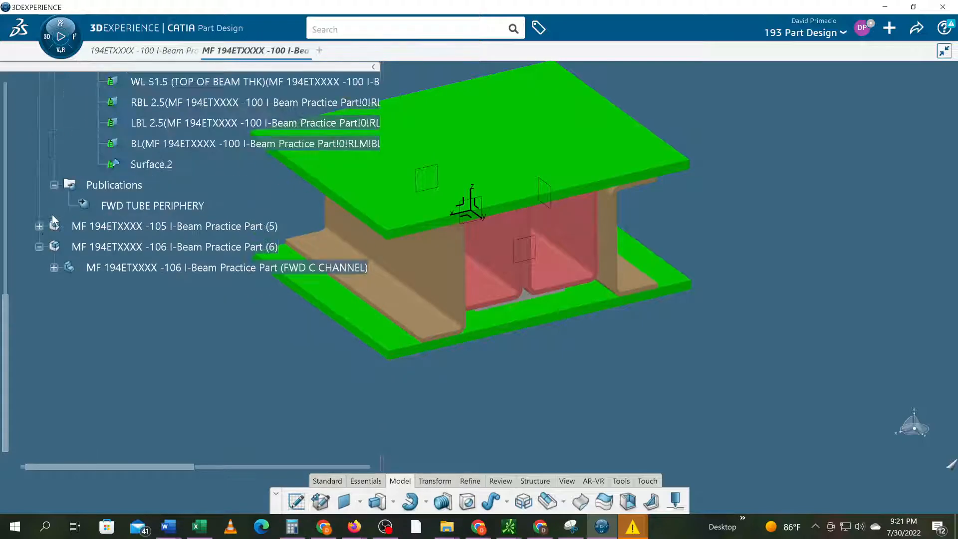
scroll(58, 209, up, 3)
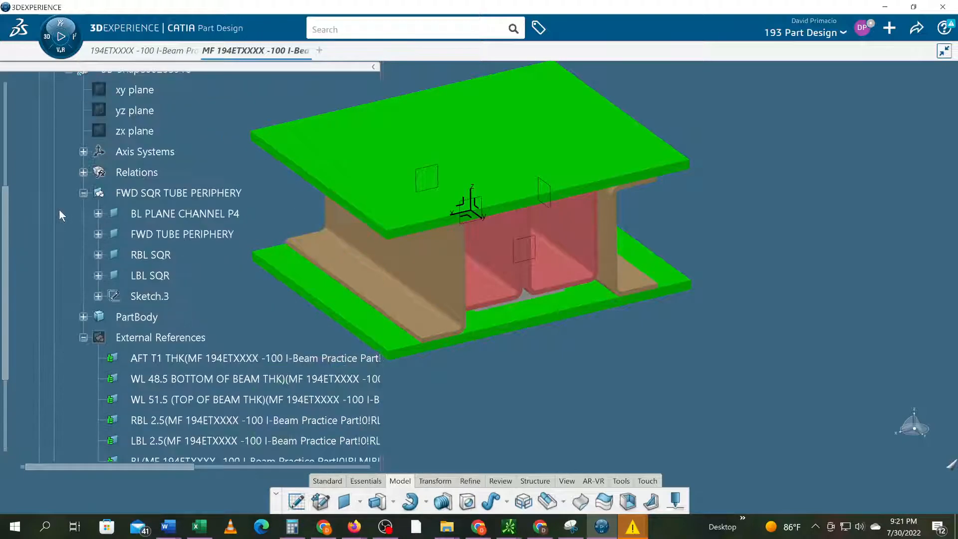
right_click(135, 197)
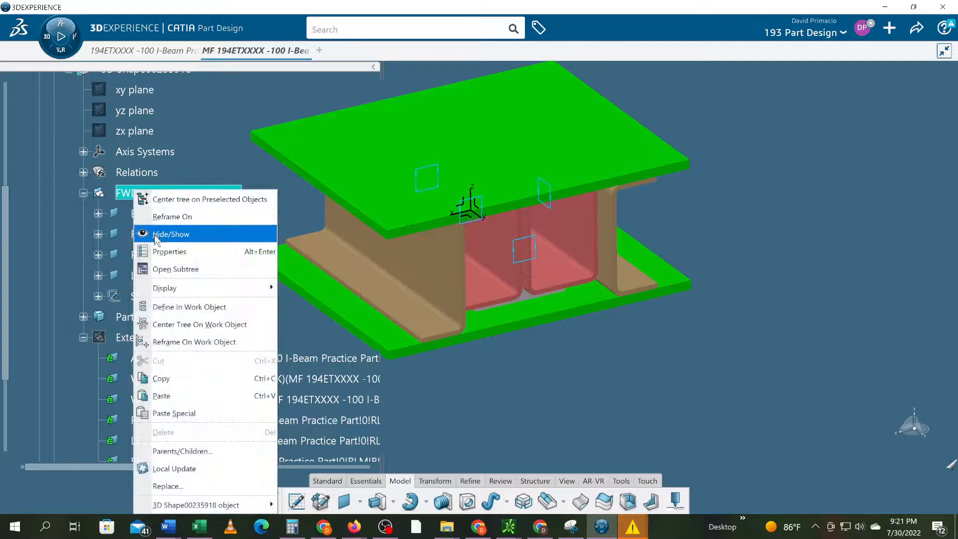
click(168, 234)
Step: Hide the Absolute Axis System of the -104 FWD SQR TUBE part and collapse the part's tree branches
click(84, 152)
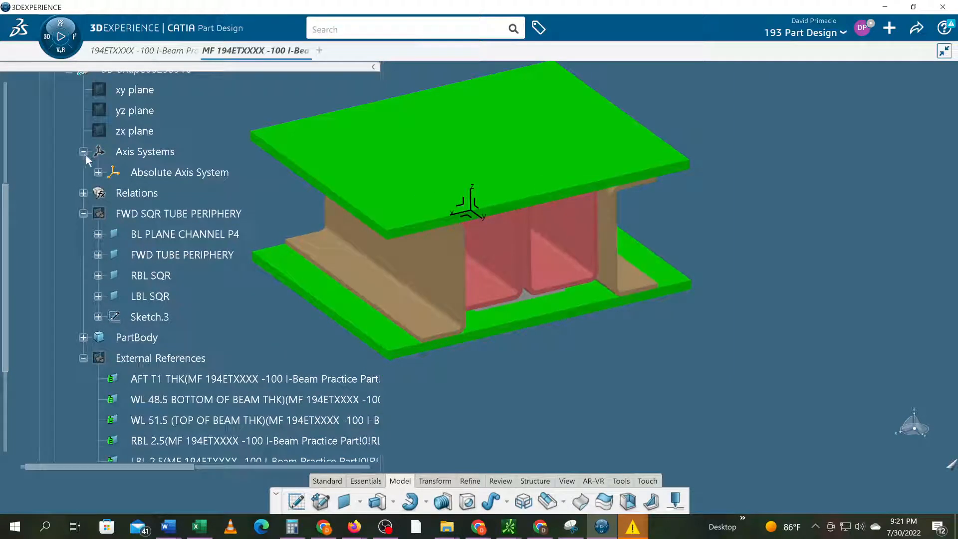
right_click(138, 172)
click(153, 215)
scroll(55, 210, up, 3)
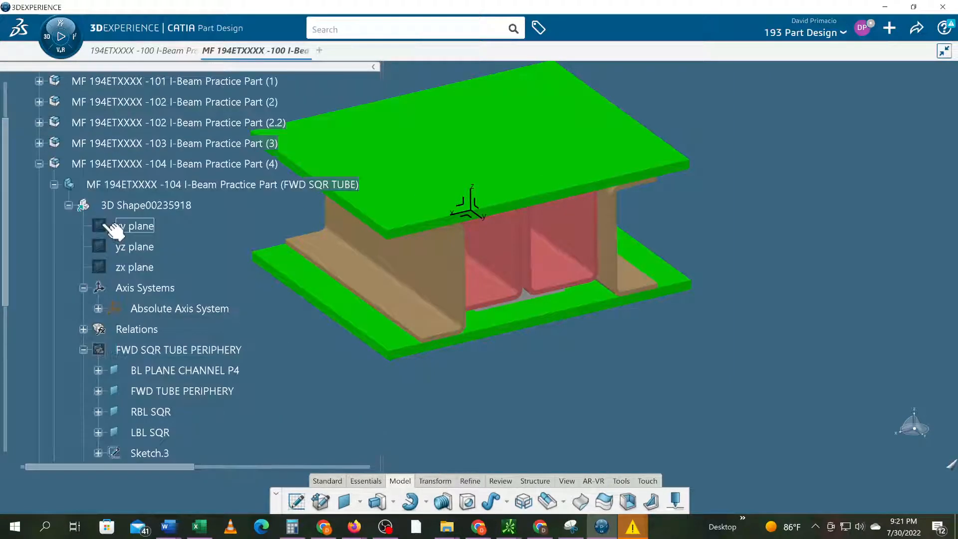
click(53, 184)
scroll(52, 210, up, 1)
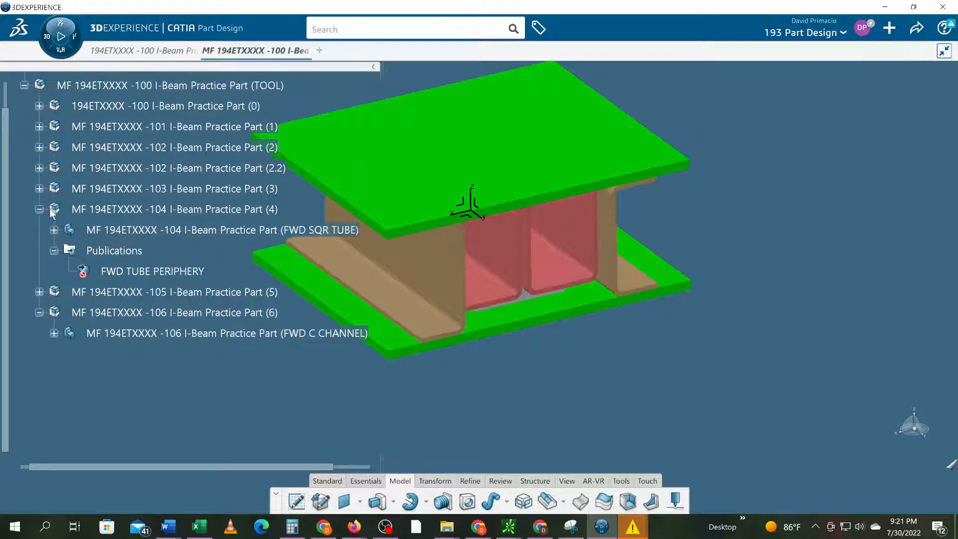
click(39, 209)
Step: Expand the -103 AFT SQR TUBE part and hide its Absolute Axis System
click(39, 188)
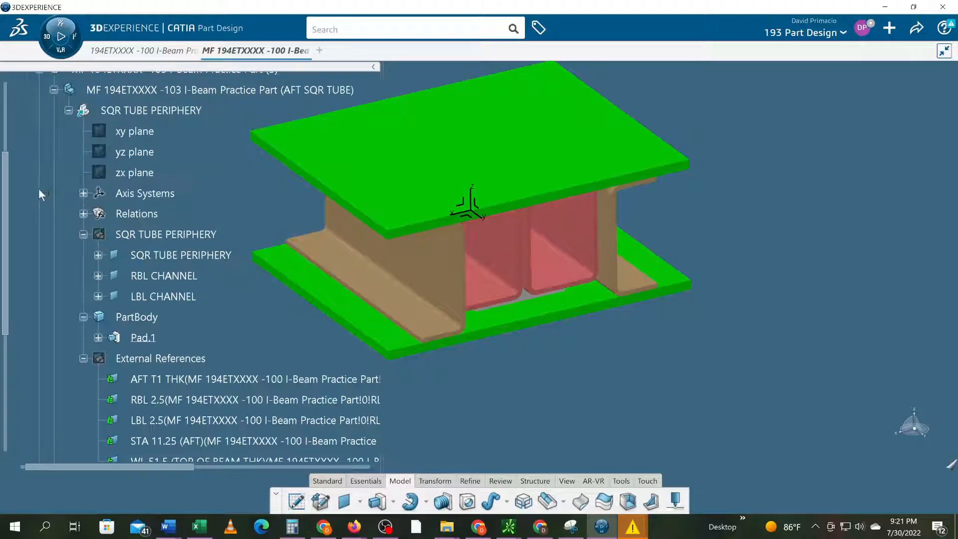
click(83, 193)
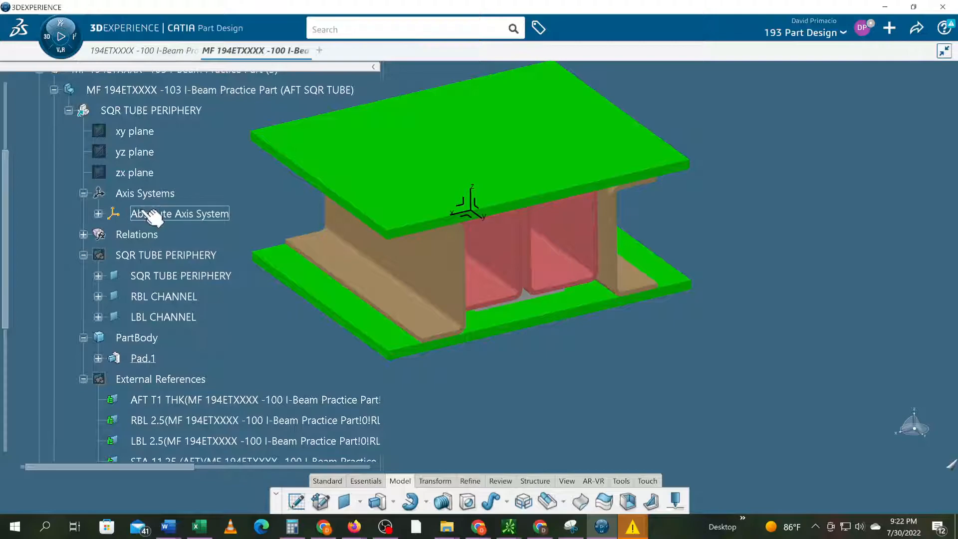
right_click(147, 214)
click(159, 235)
Step: Collapse the External References and SQR TUBE PERIPHERY branches of the -103 part, and the whole -103 branch
click(84, 379)
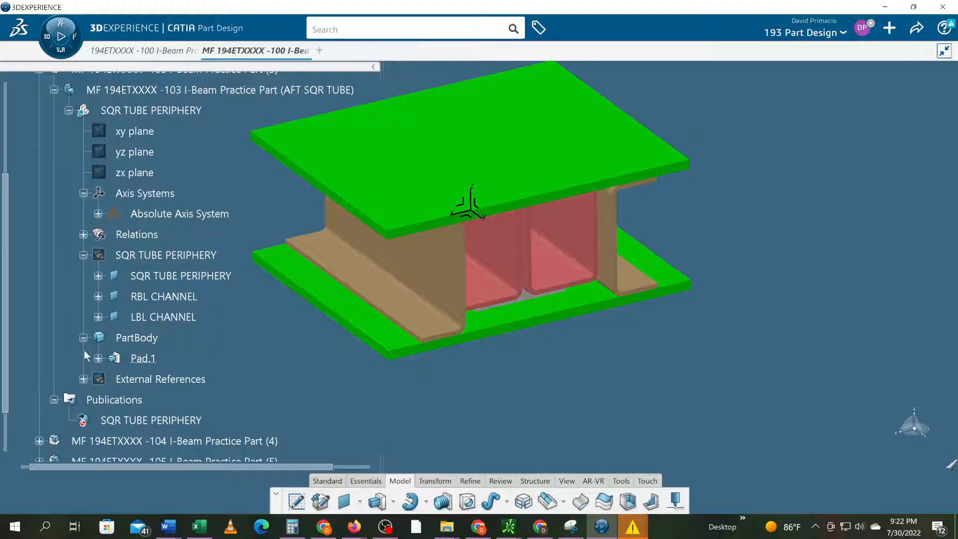
click(83, 255)
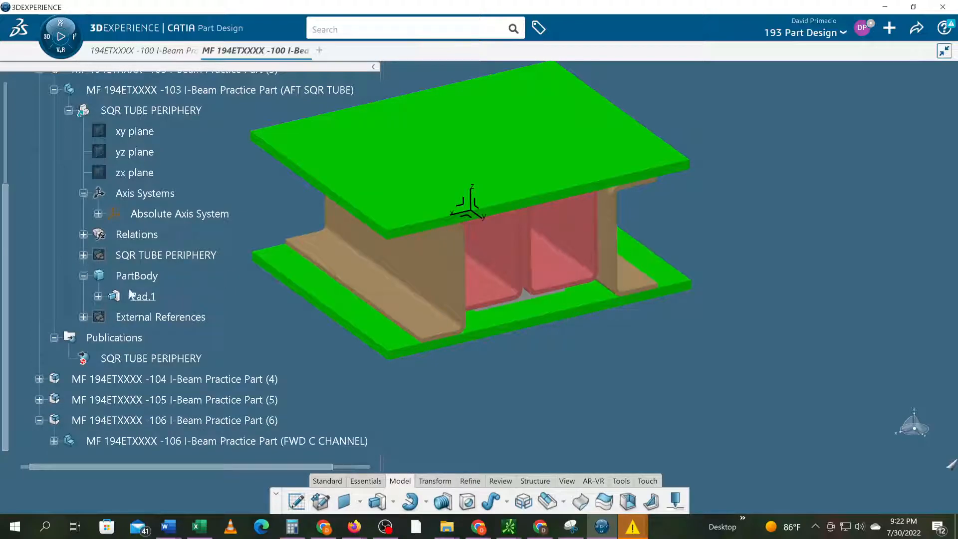
scroll(109, 224, up, 3)
scroll(110, 243, down, 2)
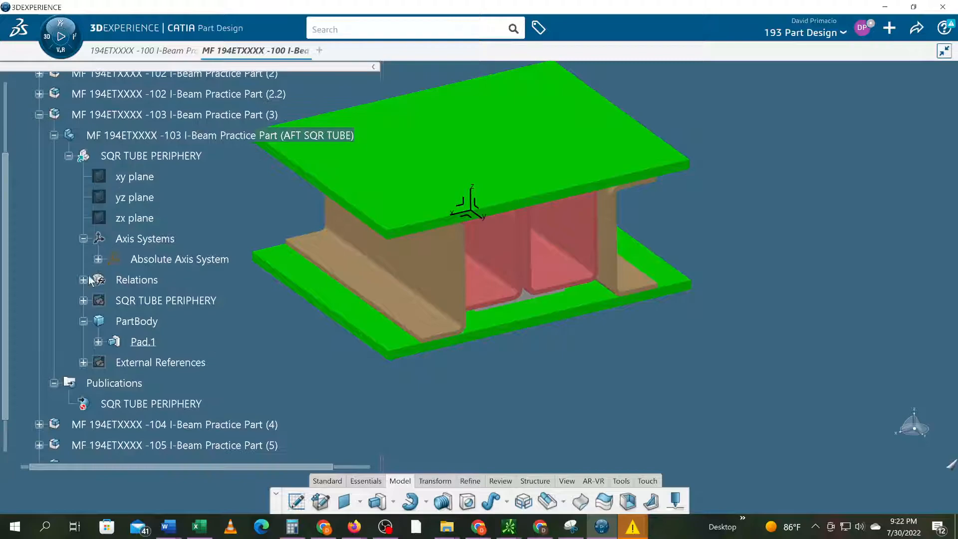
scroll(107, 294, up, 2)
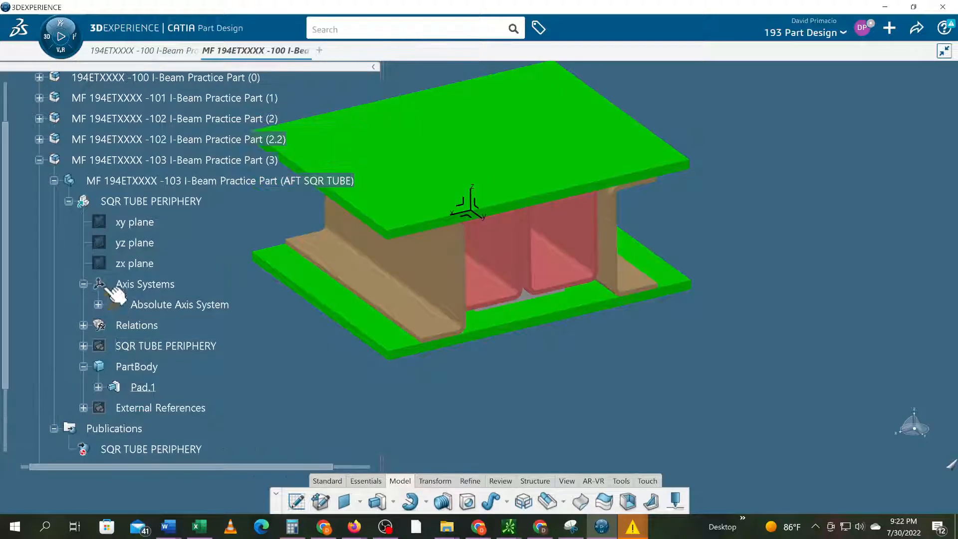
scroll(107, 288, up, 2)
click(39, 205)
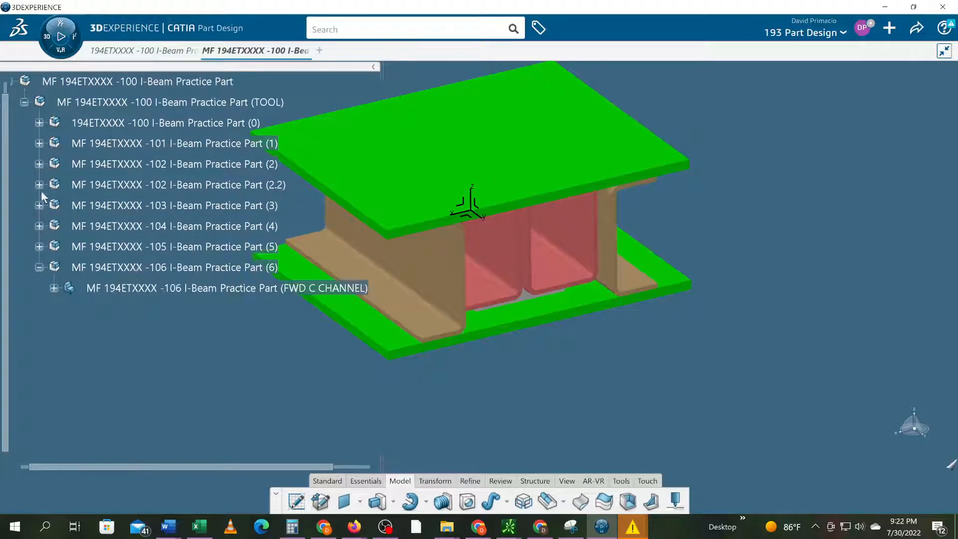
Step: Examine the visibility of the -102 (2.2) BOTTOM PLATE part's axis system and geometrical sets, and collapse its tree branches
click(39, 184)
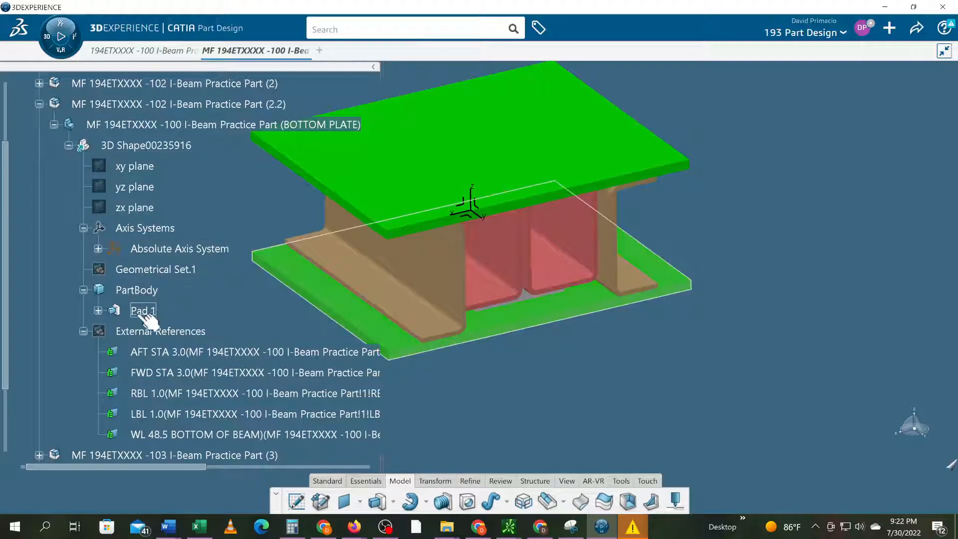
click(54, 124)
click(39, 104)
scroll(65, 186, up, 2)
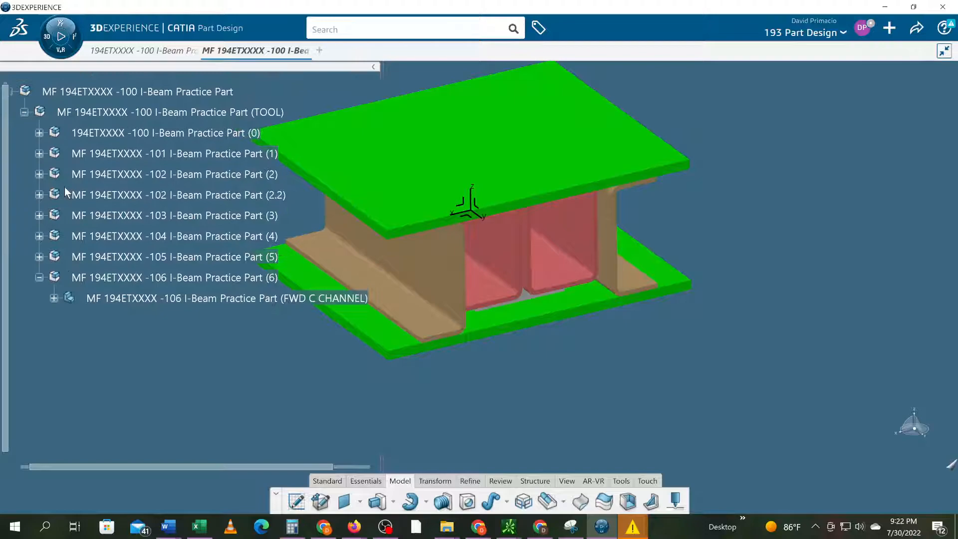
Step: Hide the Absolute Axis System of the -102 (2) BOTTOM PLATE part and collapse the part's tree branch
click(39, 175)
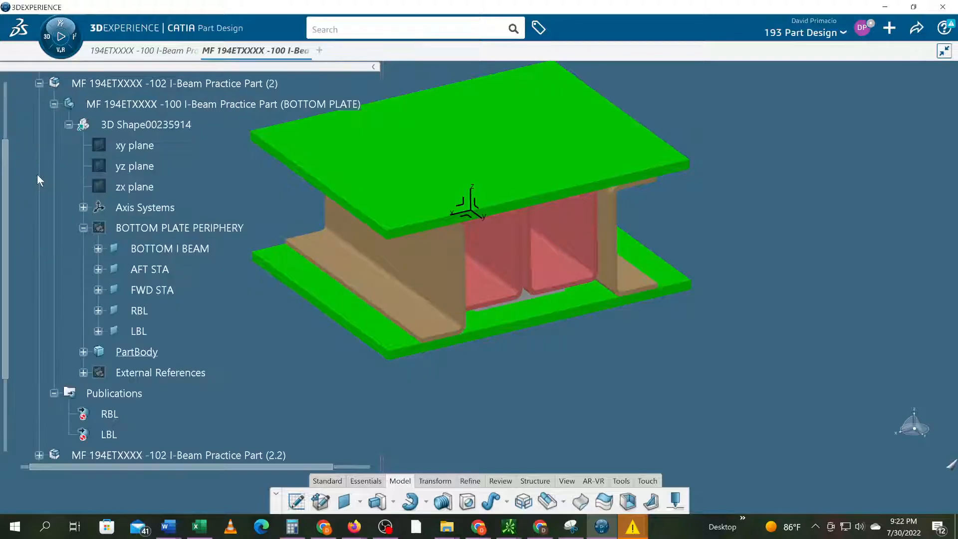
click(83, 208)
right_click(137, 228)
click(150, 234)
scroll(112, 382, down, 5)
scroll(76, 361, up, 12)
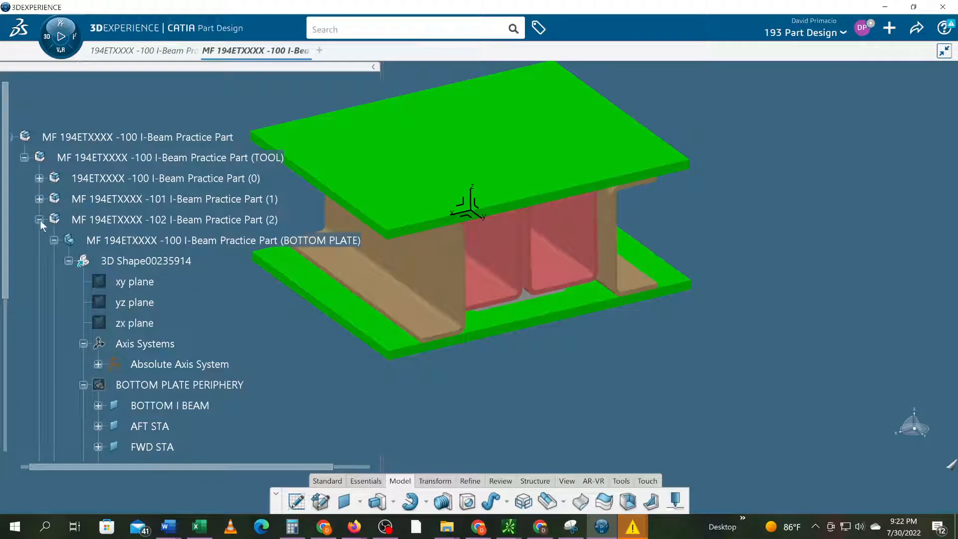
click(40, 220)
Step: Hide the Absolute Axis System of the -101 TOP PLATE part and collapse the part's tree branch
click(29, 199)
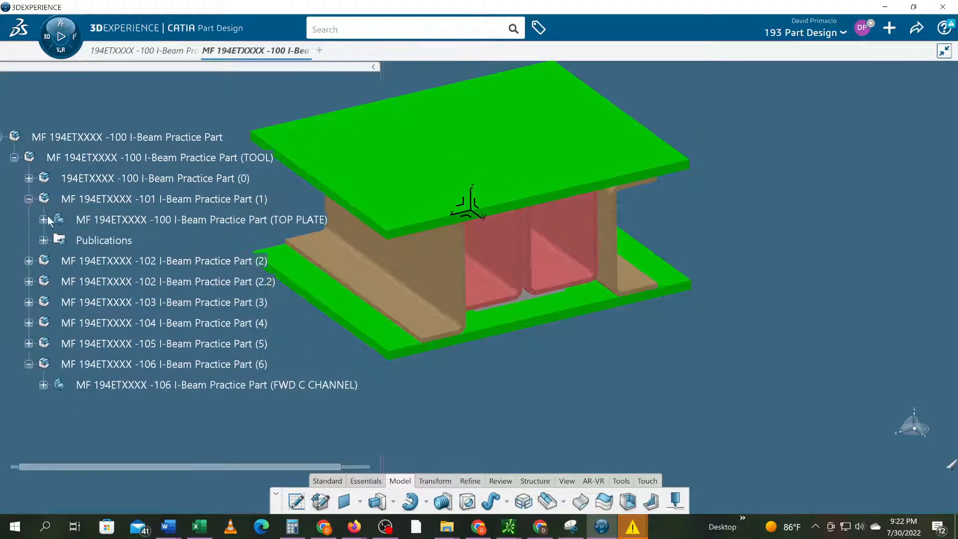
click(44, 220)
click(59, 240)
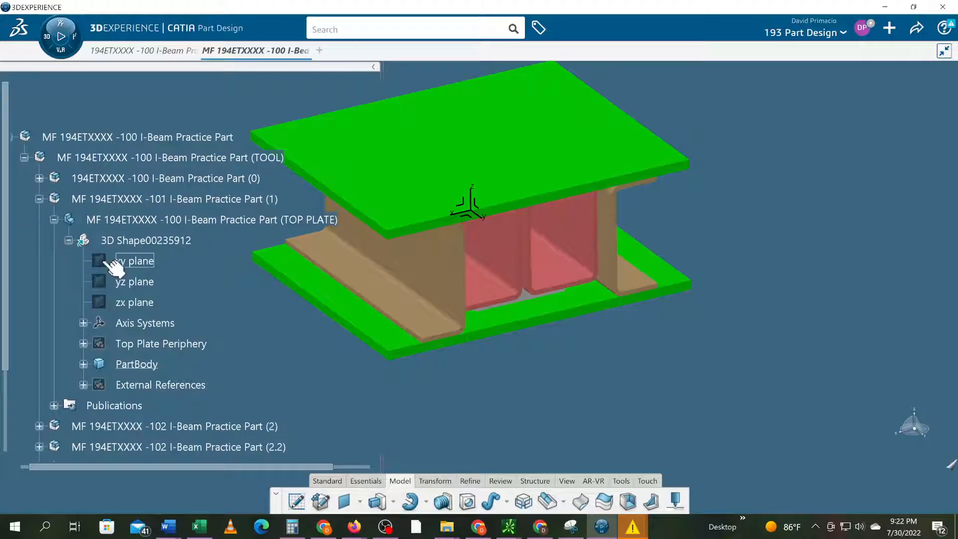
click(83, 323)
right_click(137, 345)
click(170, 65)
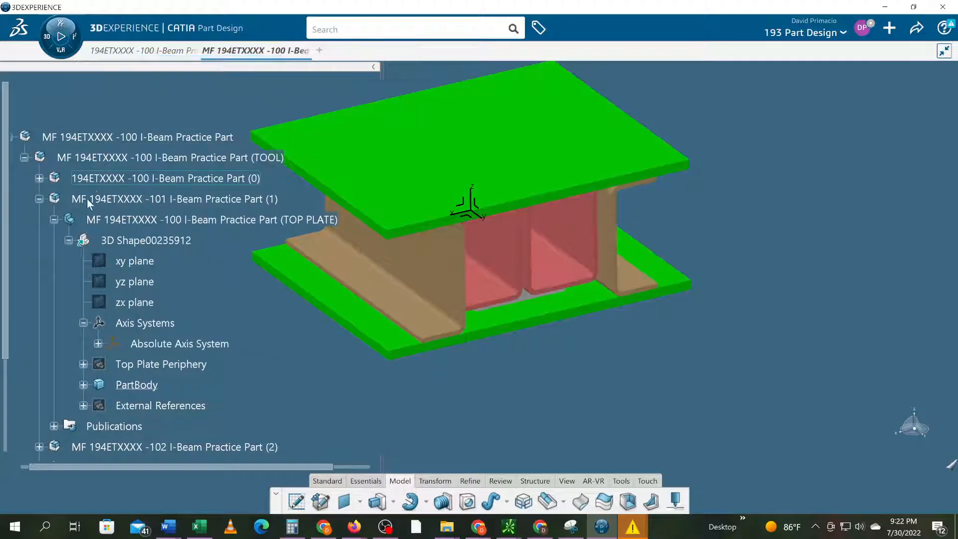
click(39, 199)
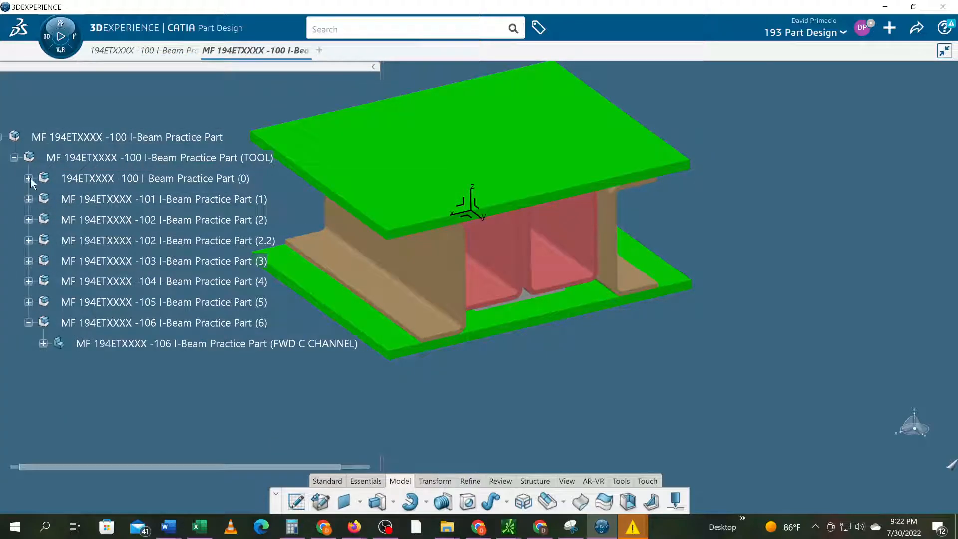
Step: Expand the 194ETXXXX -100 (0) product and hide the Absolute Axis System of its RLM part
click(28, 178)
click(83, 234)
right_click(137, 255)
click(155, 235)
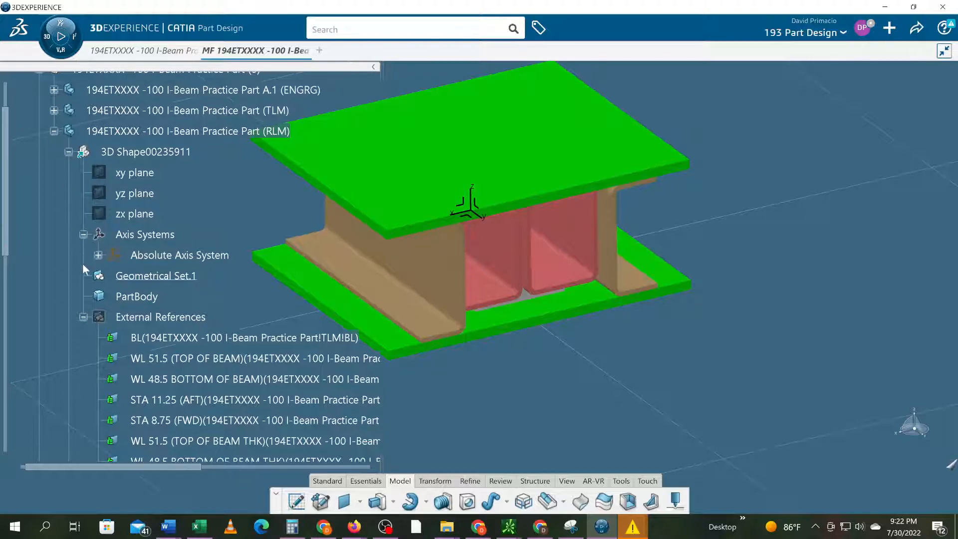
Step: Hide Geometrical Set.1 of the RLM part and collapse the part's tree branches
right_click(124, 278)
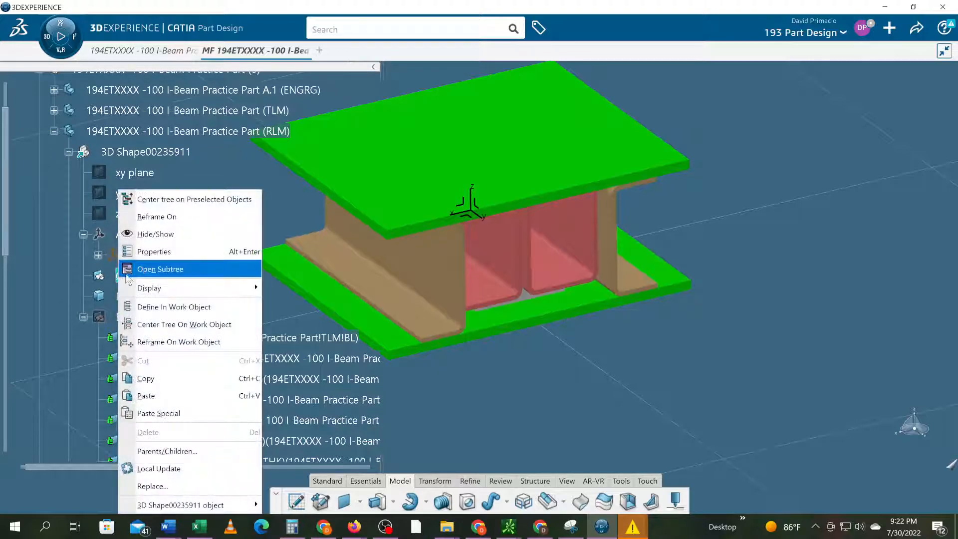
click(140, 258)
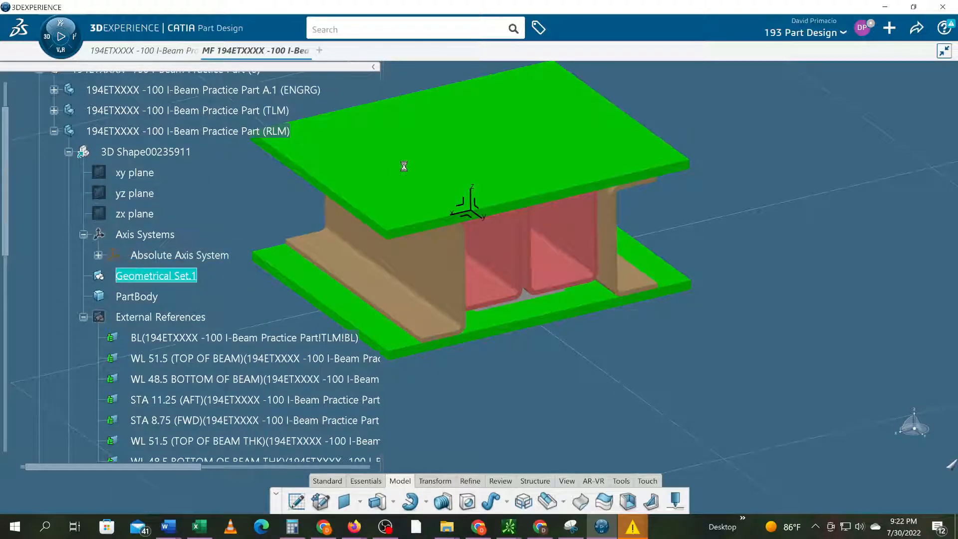
click(938, 122)
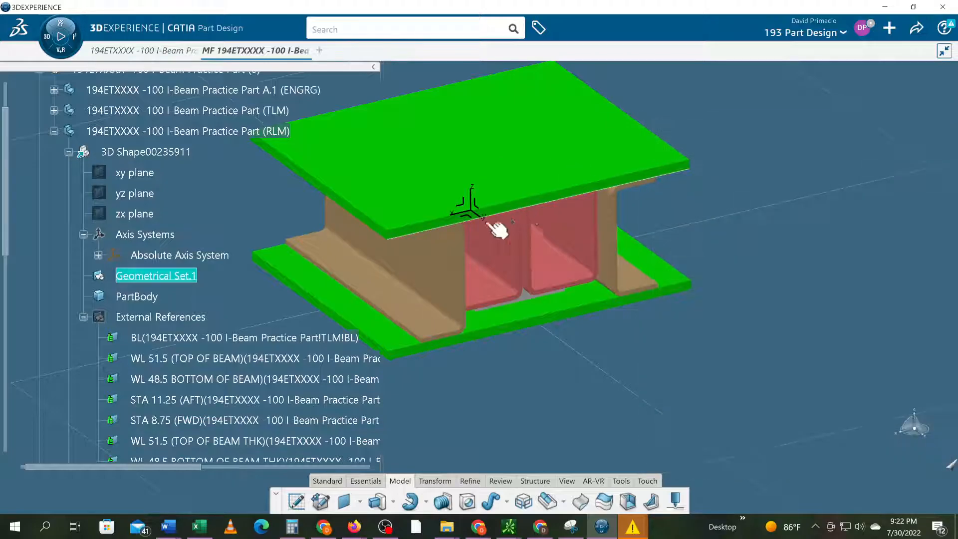
right_click(168, 275)
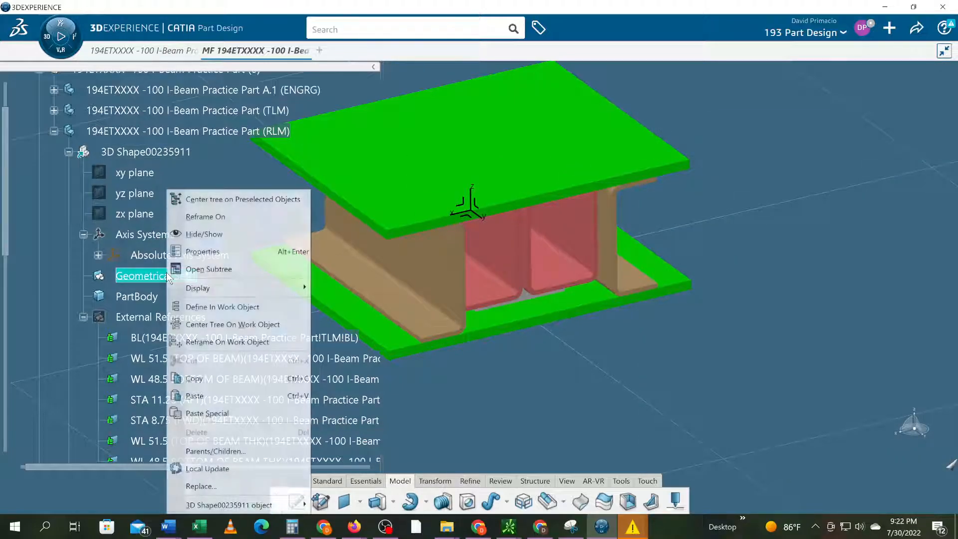
click(190, 234)
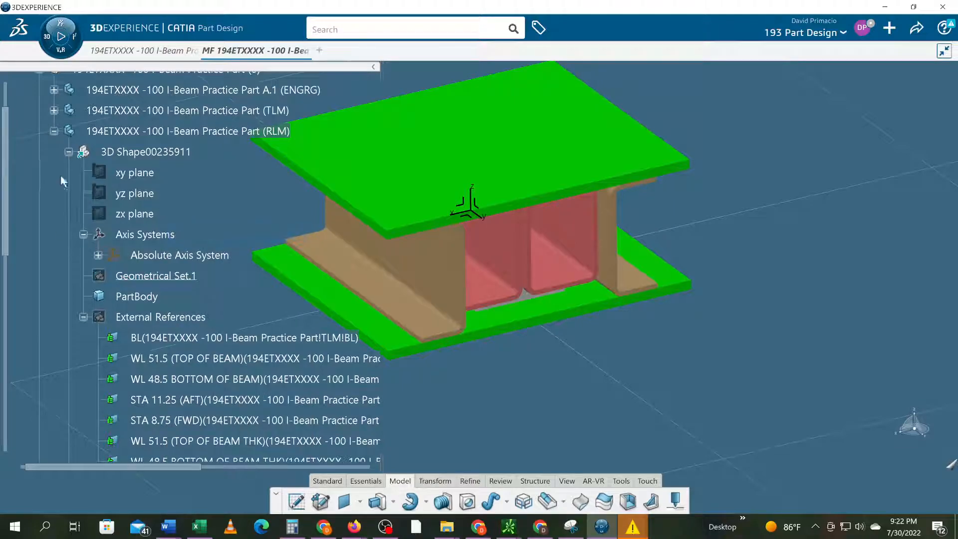
click(69, 152)
click(54, 131)
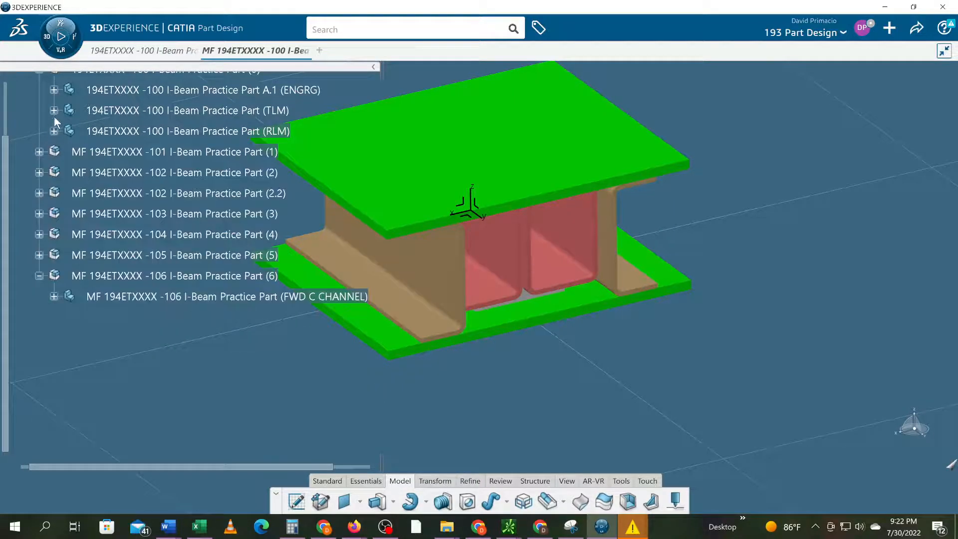
Step: Inspect the tree contents of the -100 RLM and TLM parts for axis systems and geometry still shown, collapsing each branch
scroll(78, 150, up, 2)
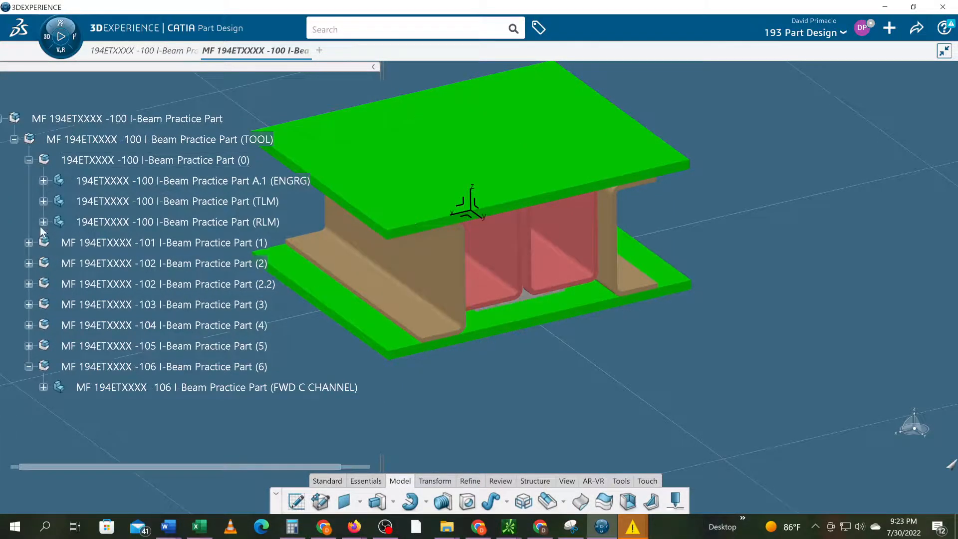
click(43, 223)
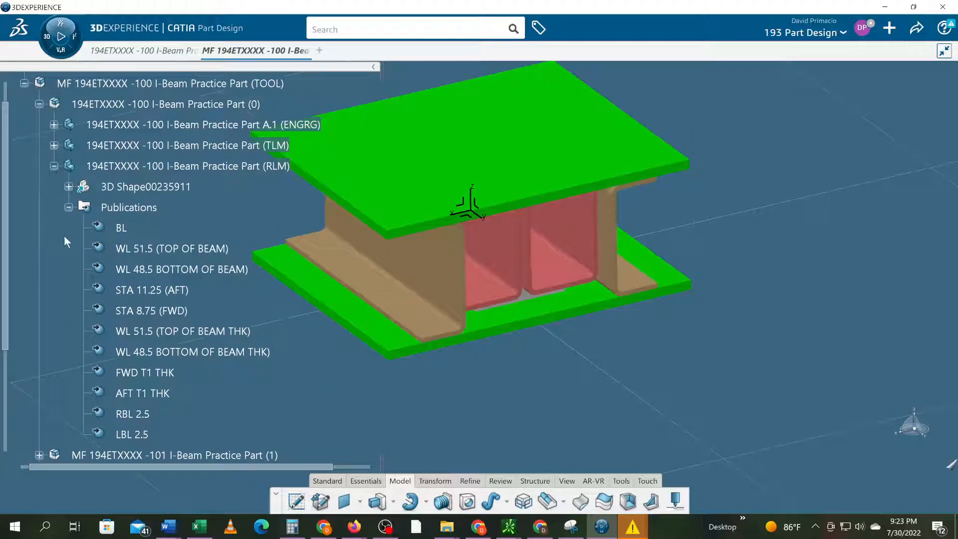
click(68, 187)
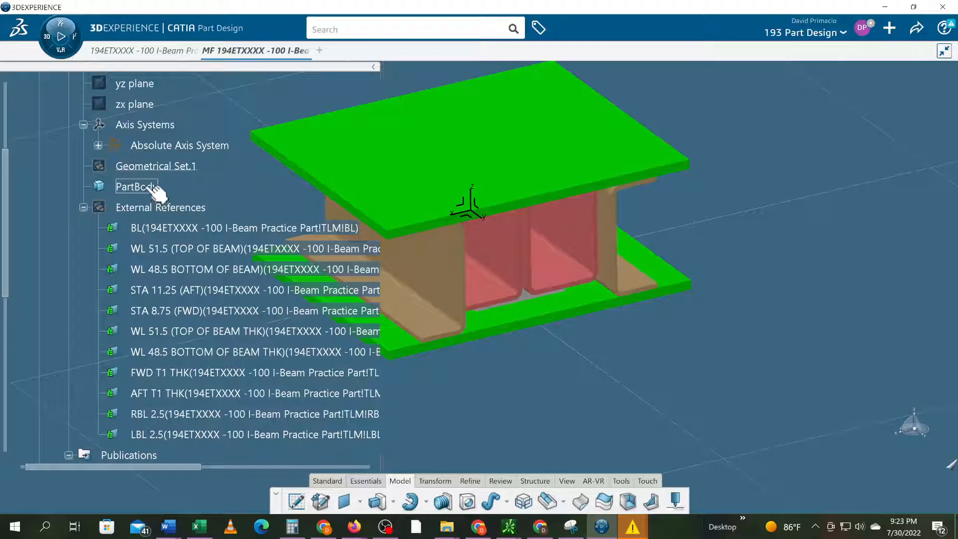
scroll(109, 180, up, 5)
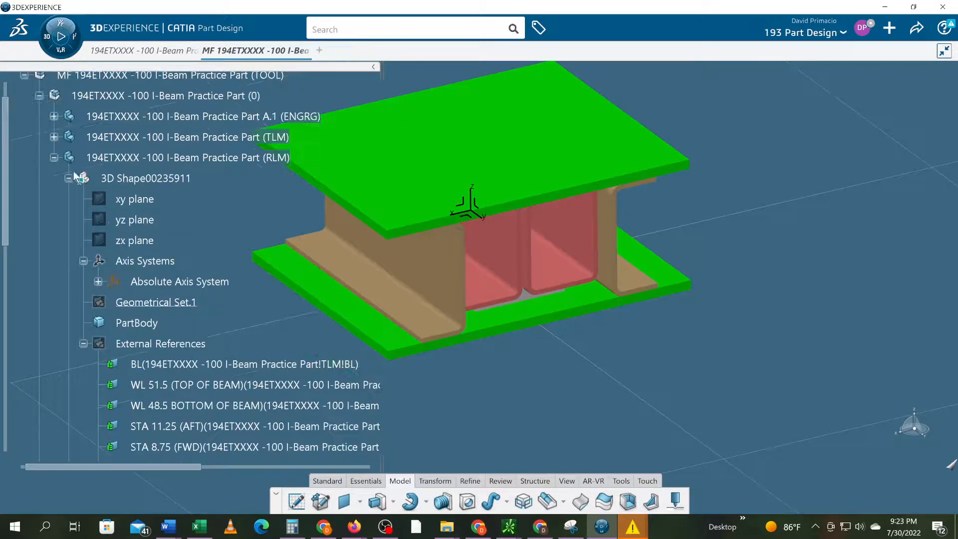
click(53, 157)
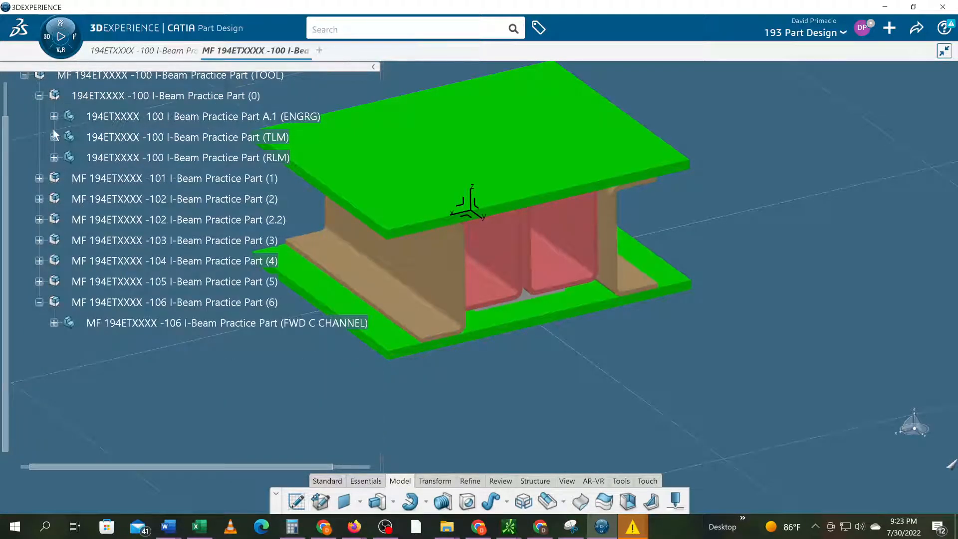
click(53, 137)
scroll(98, 199, down, 4)
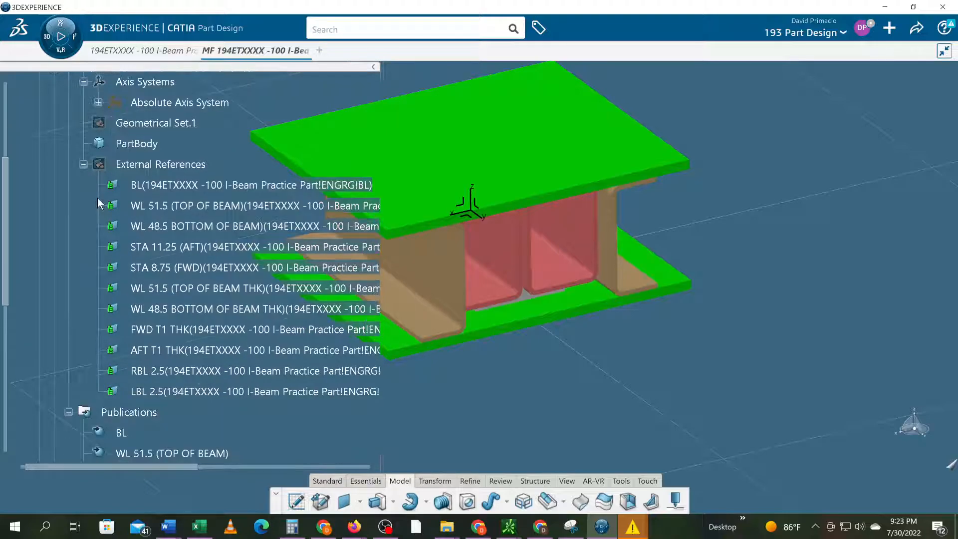
scroll(98, 204, up, 6)
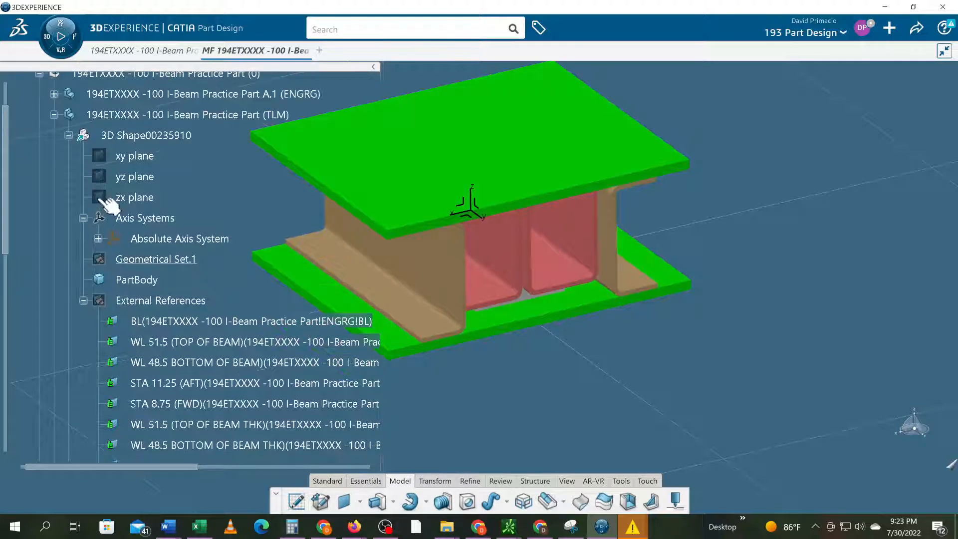
click(53, 161)
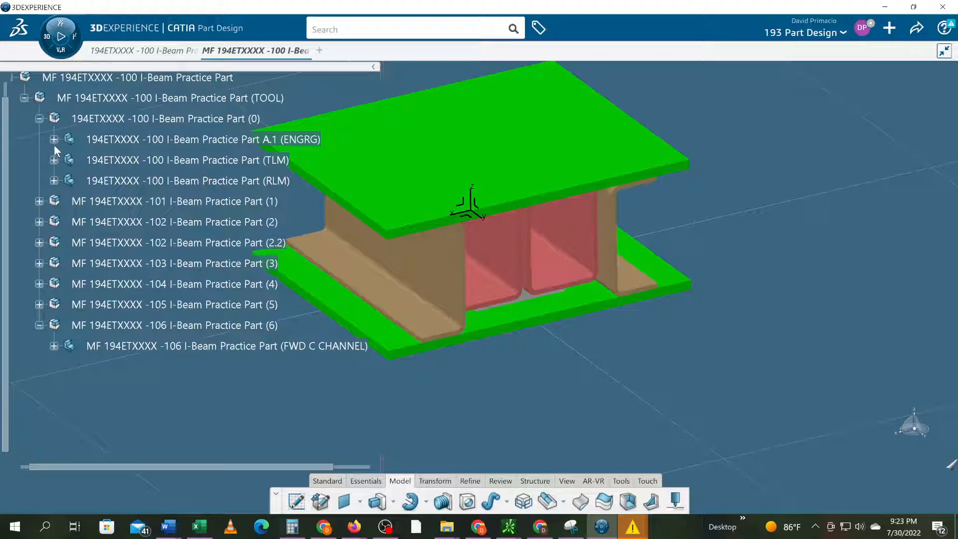
Step: Hide the LOCAL_AXIS of the -100 ENGRG part and collapse the tree to the products under the TOOL assembly
click(54, 141)
right_click(150, 213)
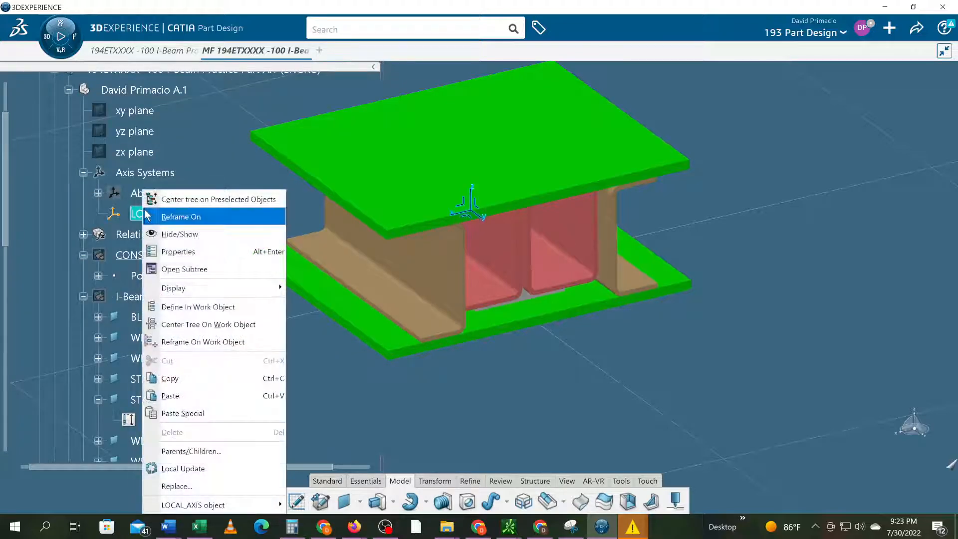
click(167, 233)
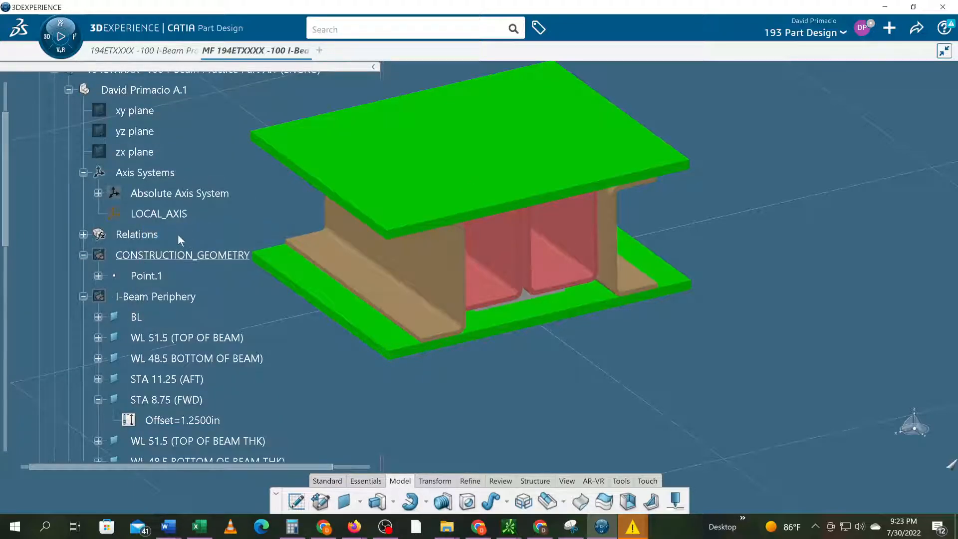
scroll(110, 202, up, 5)
click(44, 160)
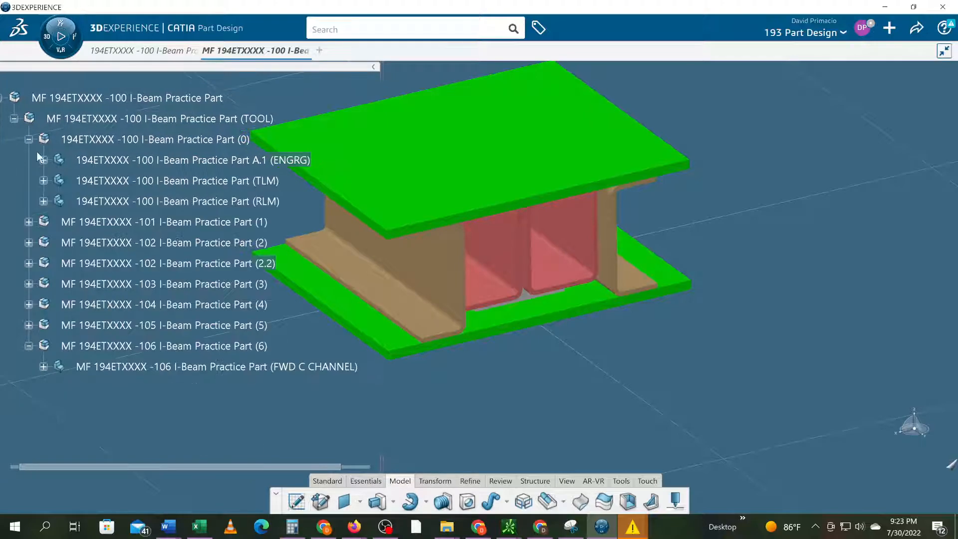
click(28, 140)
click(15, 119)
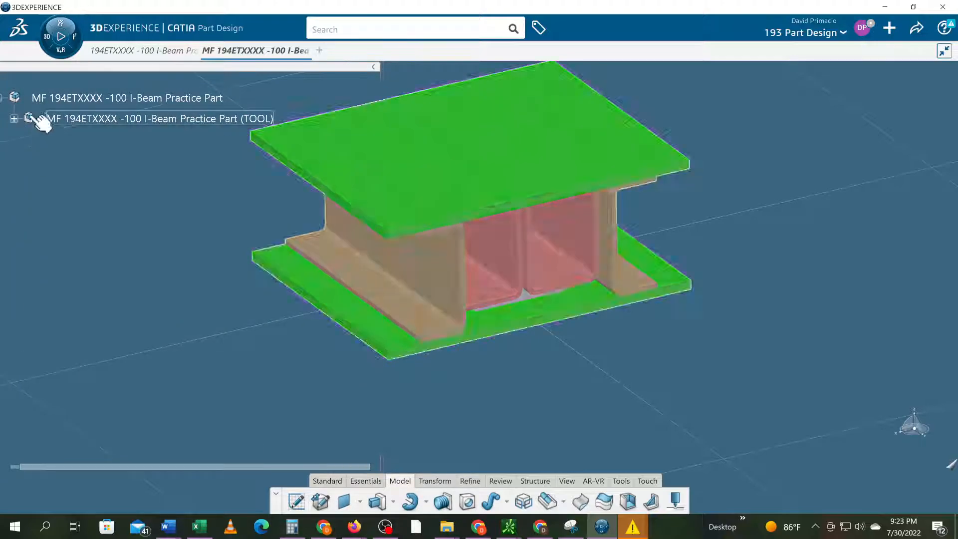
click(15, 119)
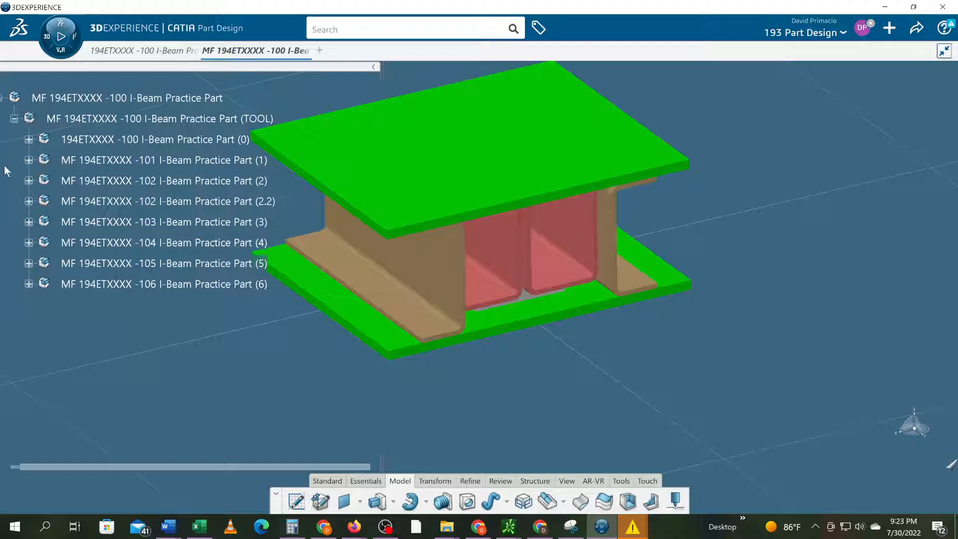
Step: Orient the I-Beam assembly to the standard isometric view and fit it in the window
middle_drag(294, 355, 340, 406)
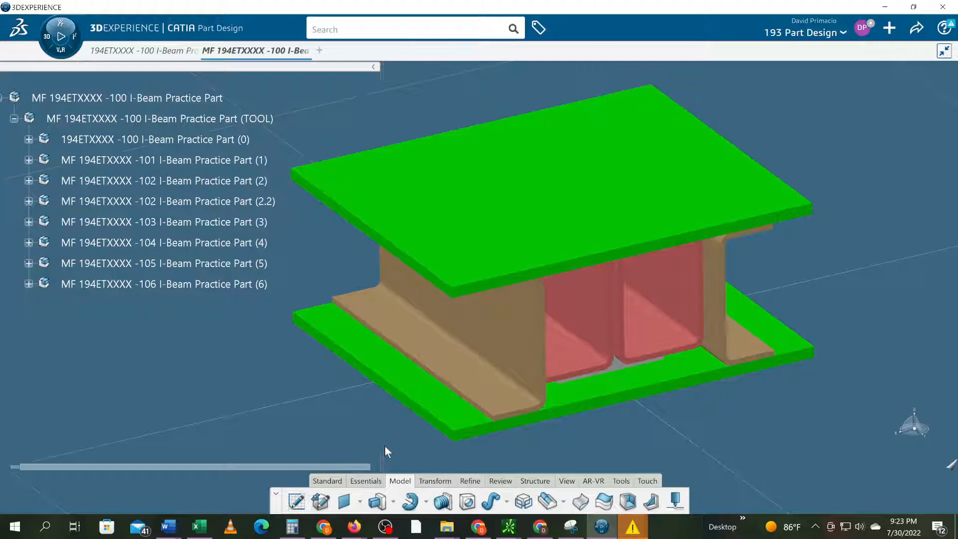
click(565, 481)
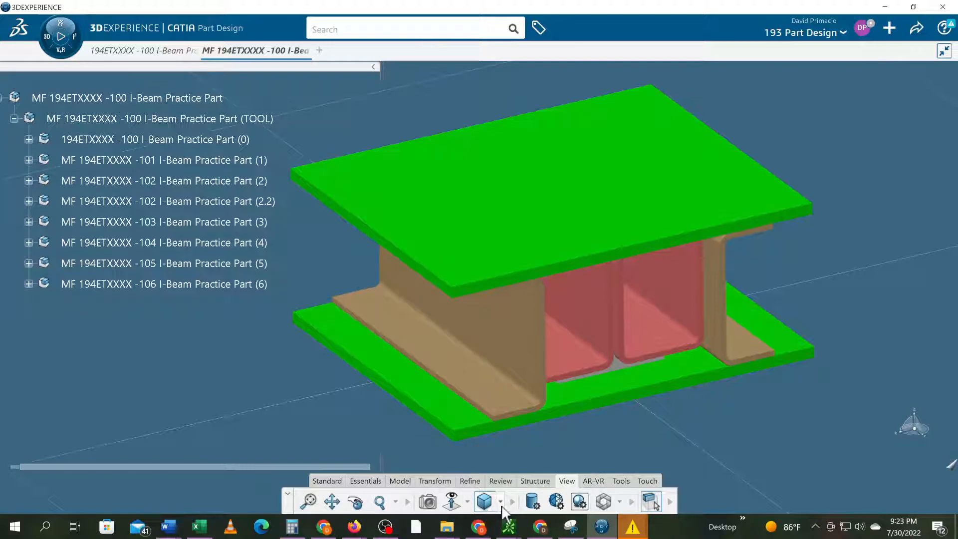
click(467, 501)
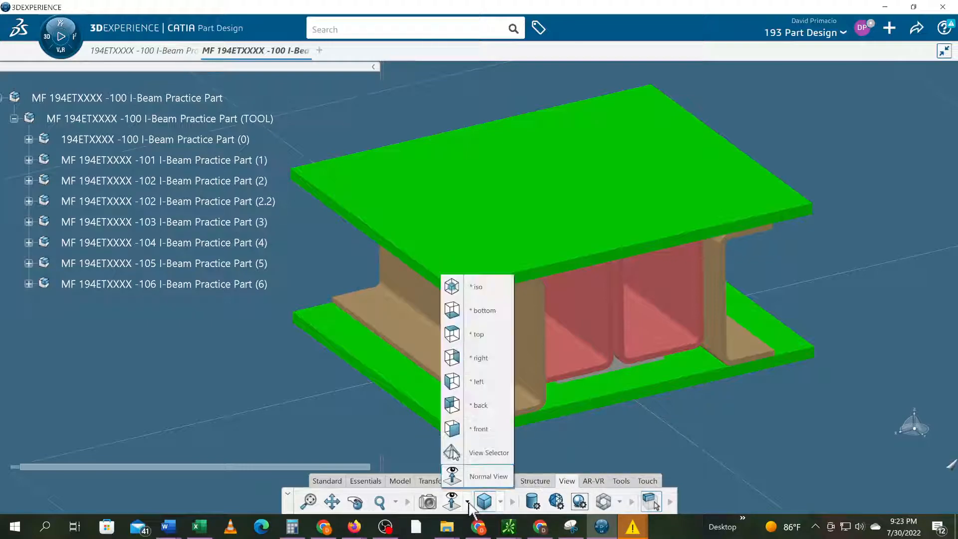
click(455, 283)
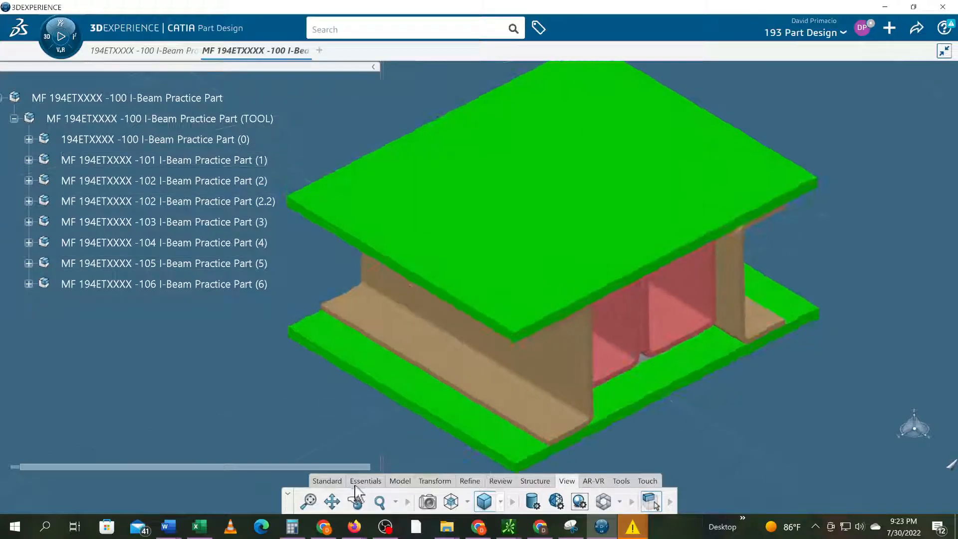
click(308, 502)
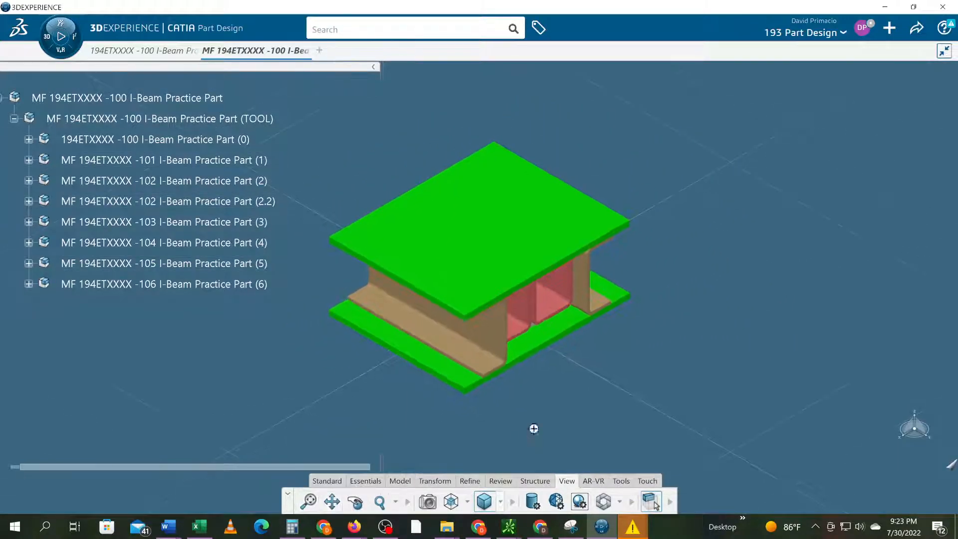
ctrl+middle_drag(538, 433, 600, 420)
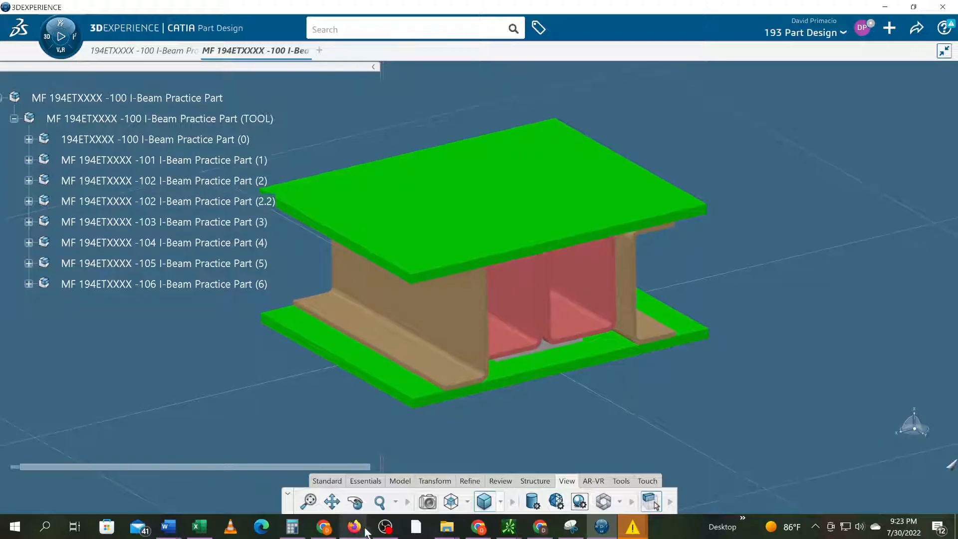
click(495, 500)
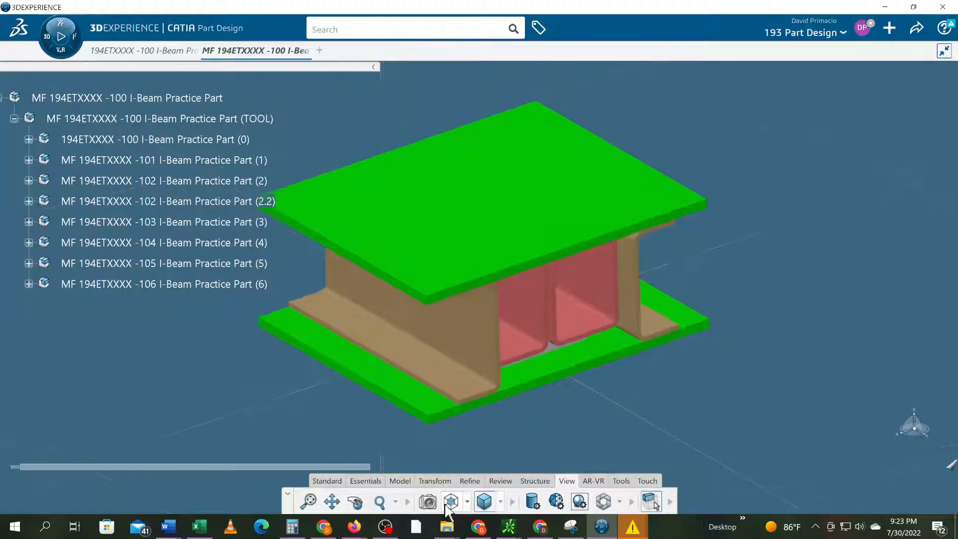
middle_drag(680, 385, 687, 387)
Step: Save the current isometric orientation as a new camera view named ENG ISO VIEW
click(428, 502)
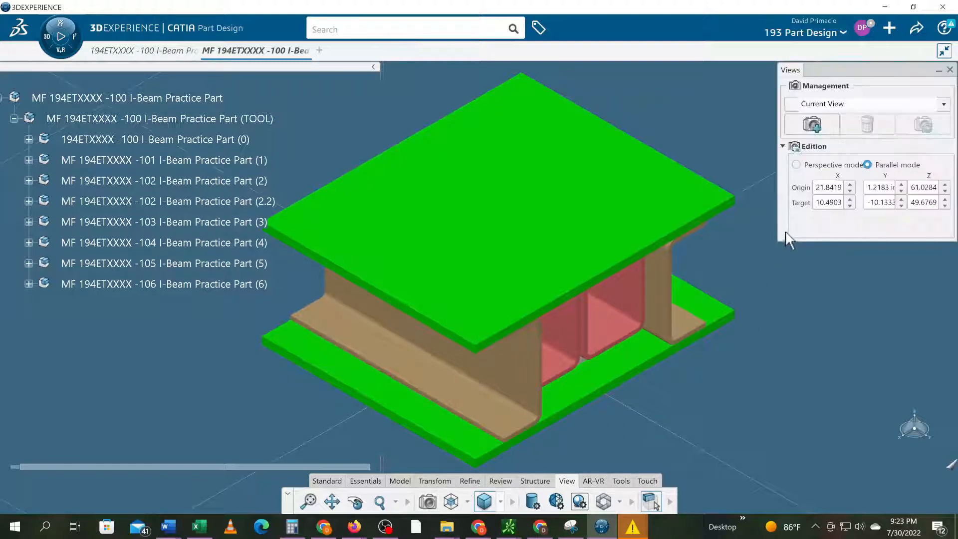
click(812, 125)
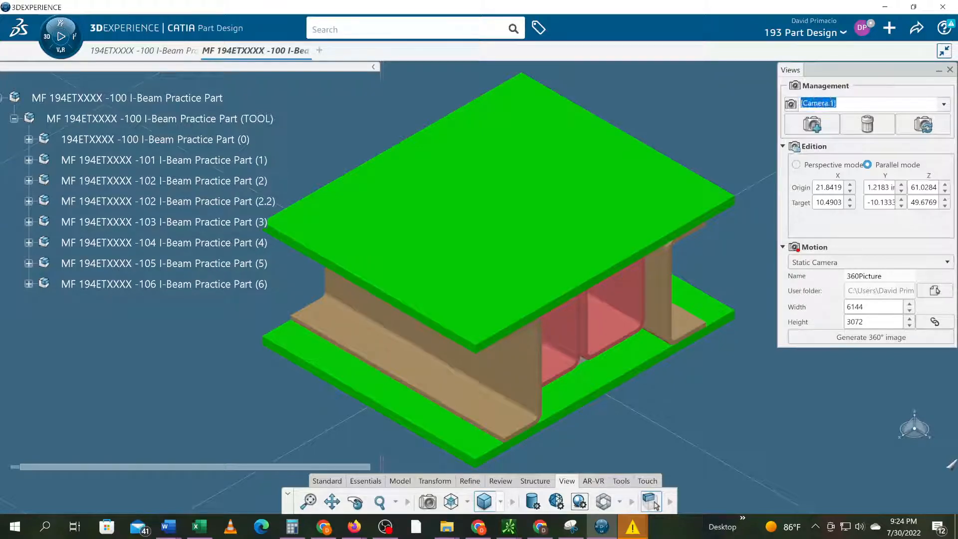
text(F)
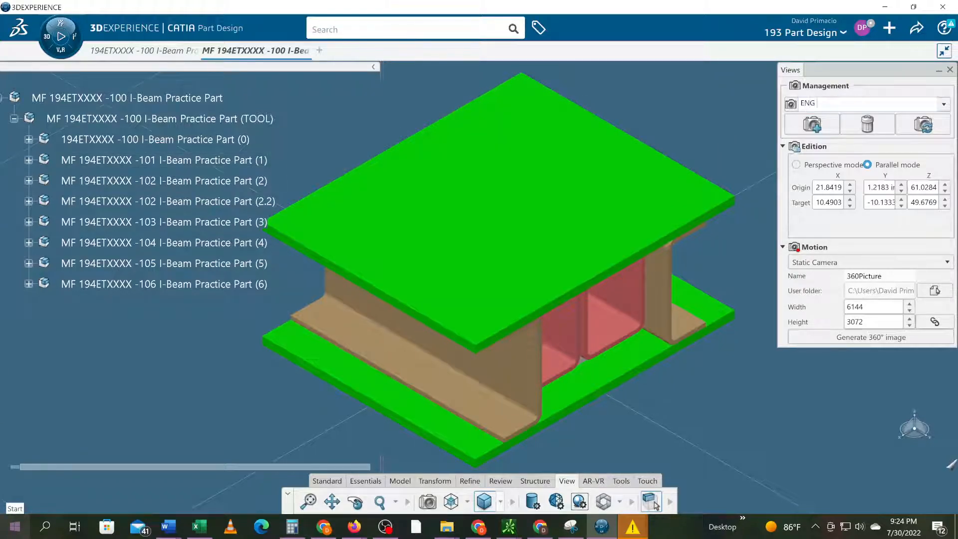
text(NG ISO VIEW)
key(Return)
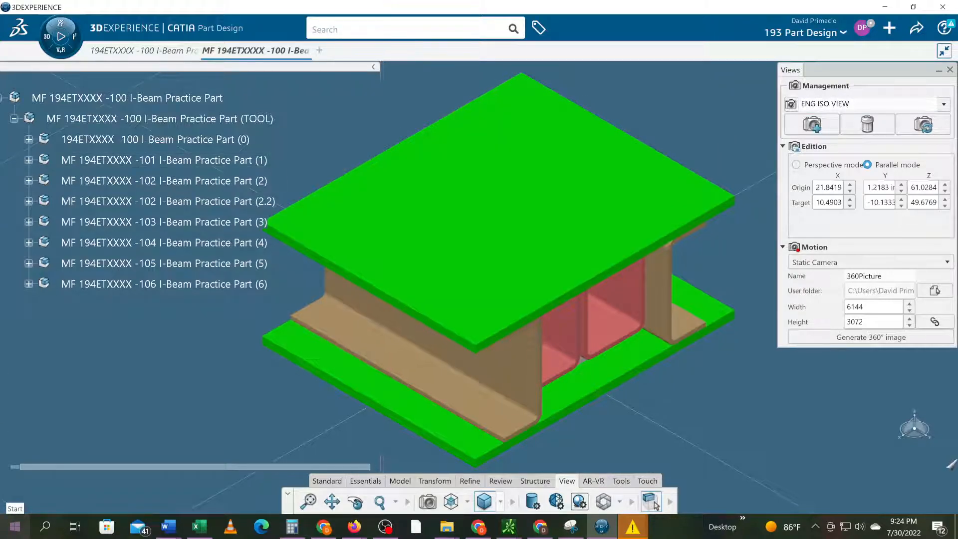
click(950, 70)
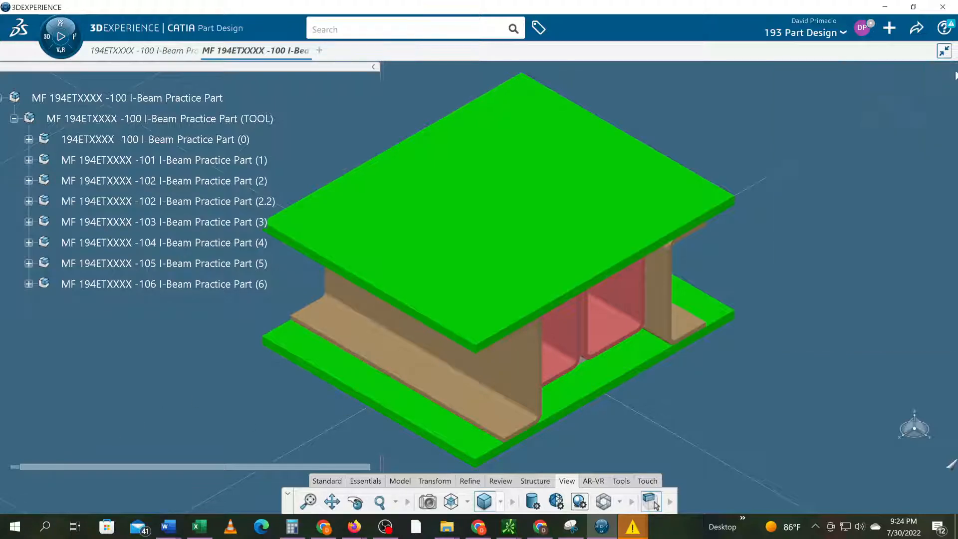
Step: Test the saved camera by moving the model out of position and recalling ENG ISO VIEW
middle_drag(683, 450, 956, 265)
middle_drag(556, 303, 650, 77)
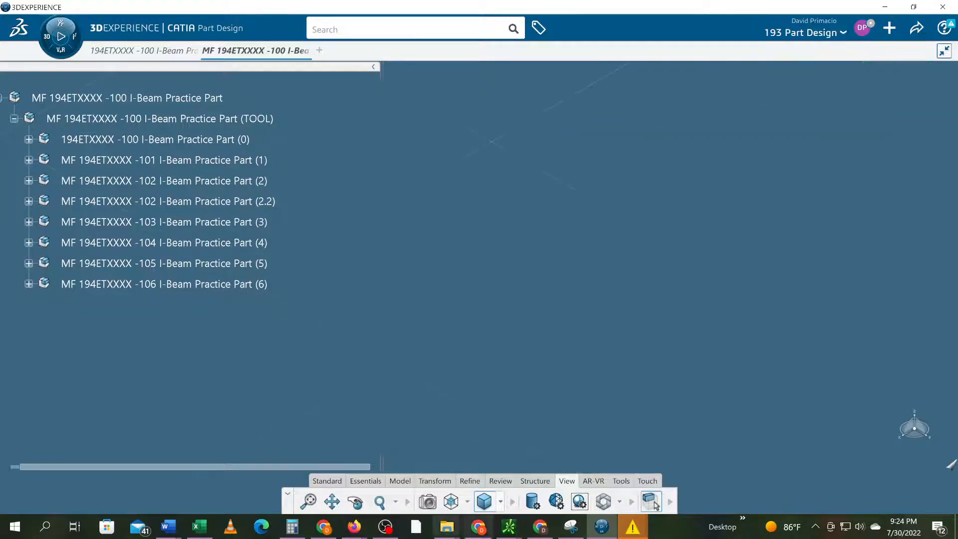
middle_drag(435, 394, 455, 333)
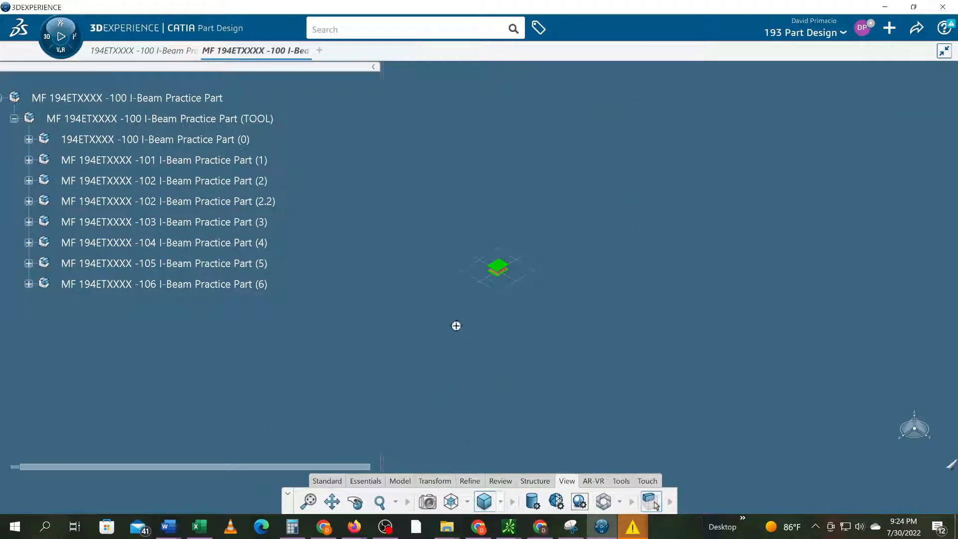
middle_drag(491, 245, 397, 117)
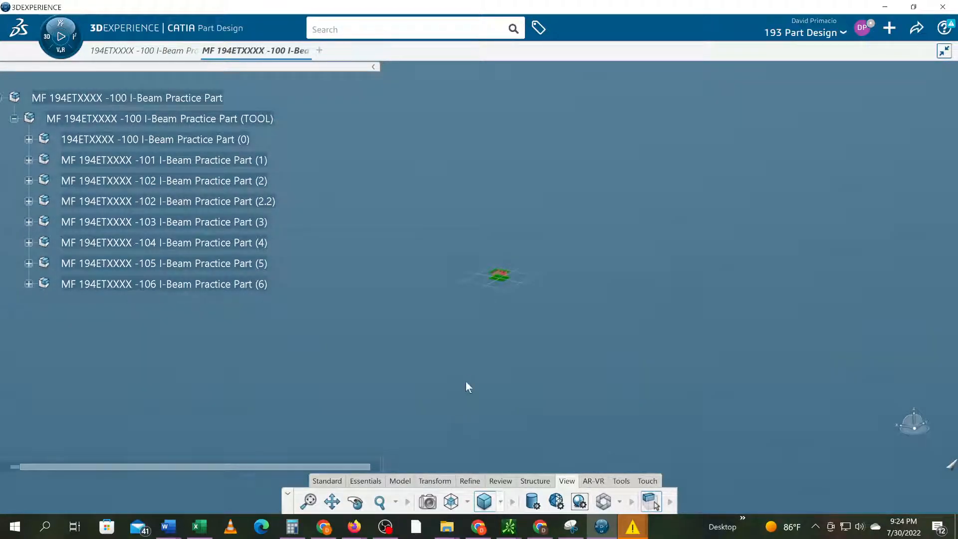
click(427, 501)
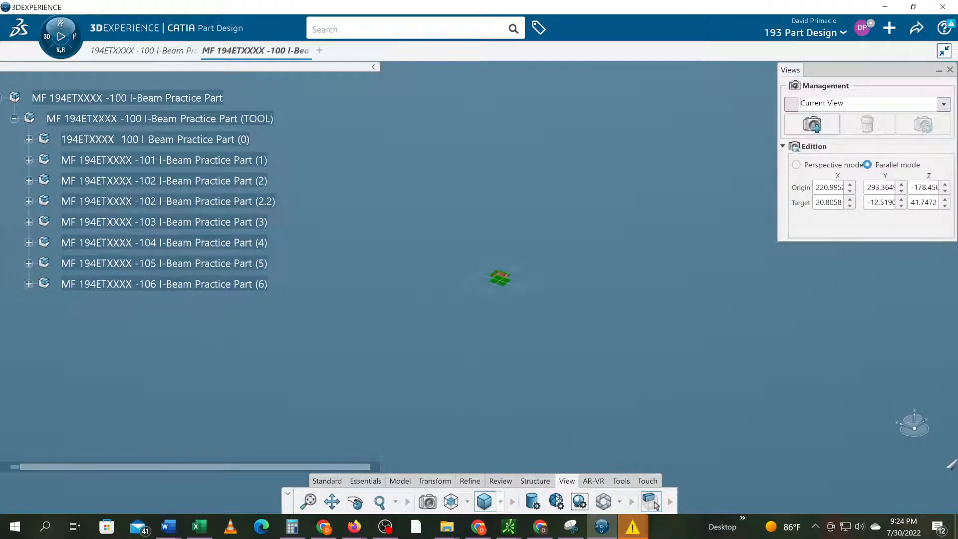
click(944, 103)
click(856, 133)
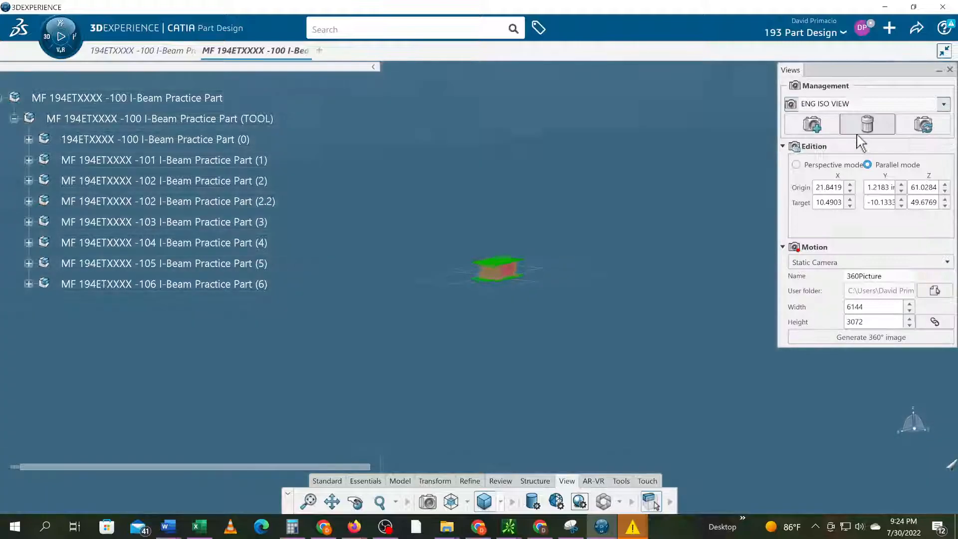
click(949, 69)
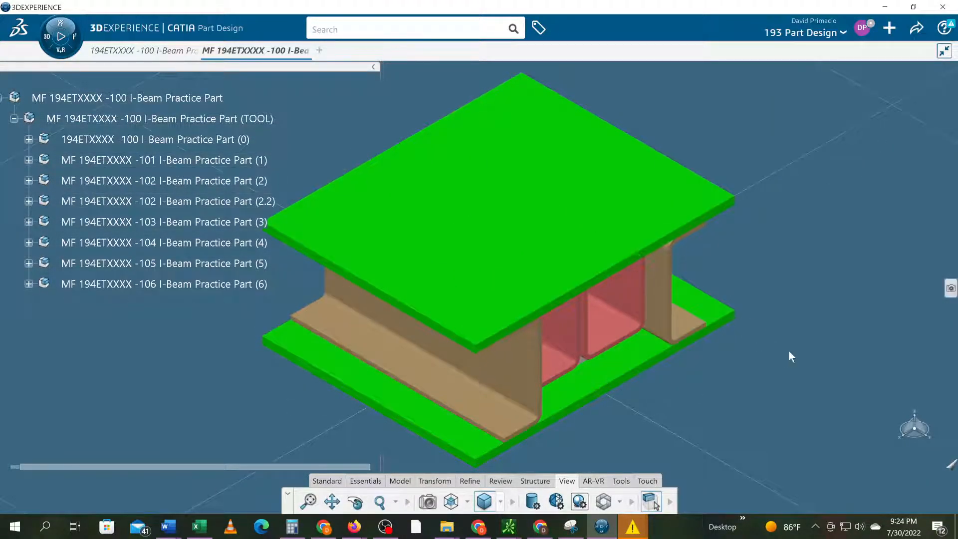
Step: Shift the assembly within ENG ISO VIEW, activate the root -100 I-Beam product, and save the camera's modified origin and target
middle_drag(748, 383, 790, 375)
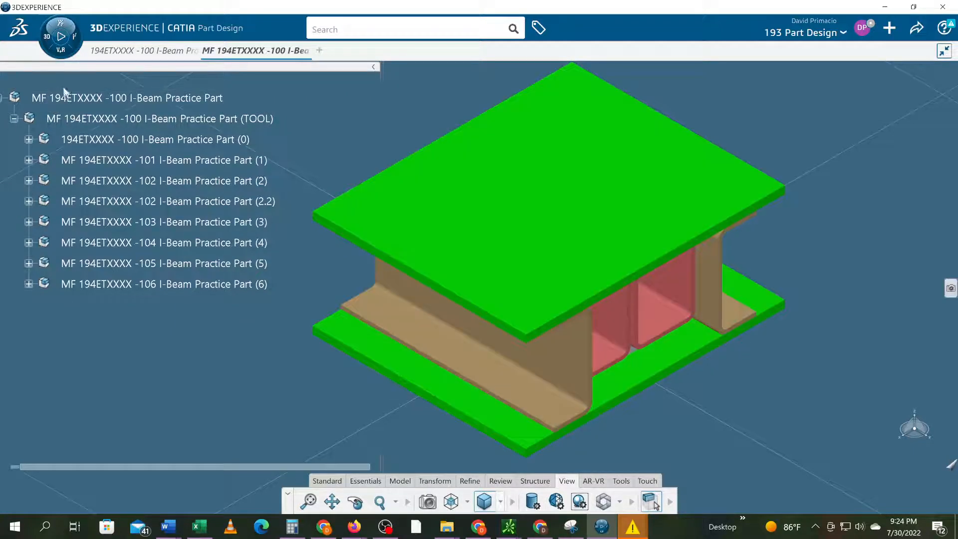
click(74, 97)
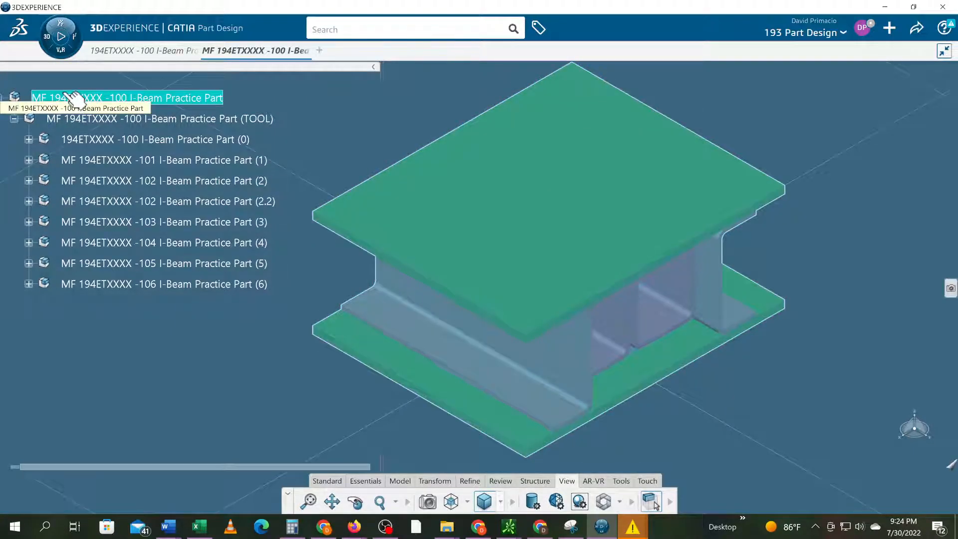
double_click(74, 97)
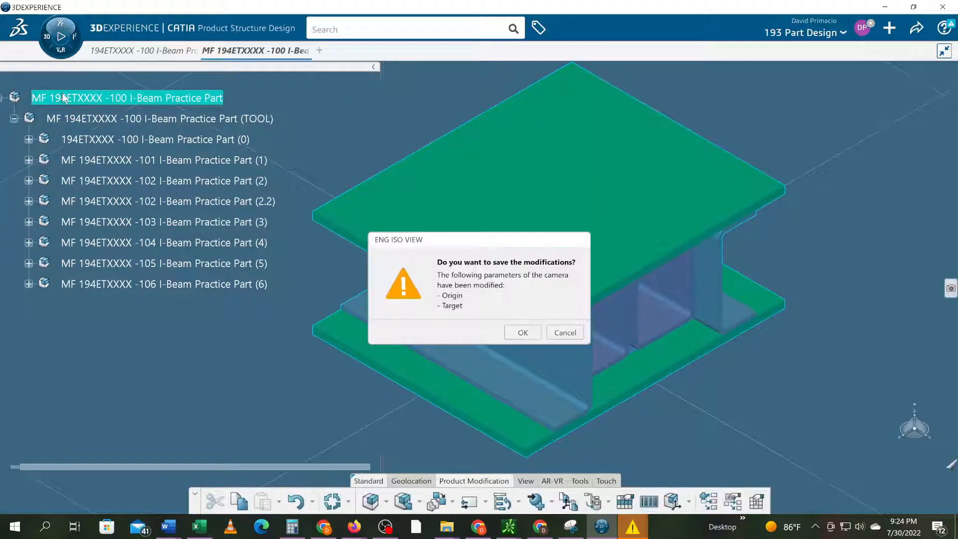
click(521, 332)
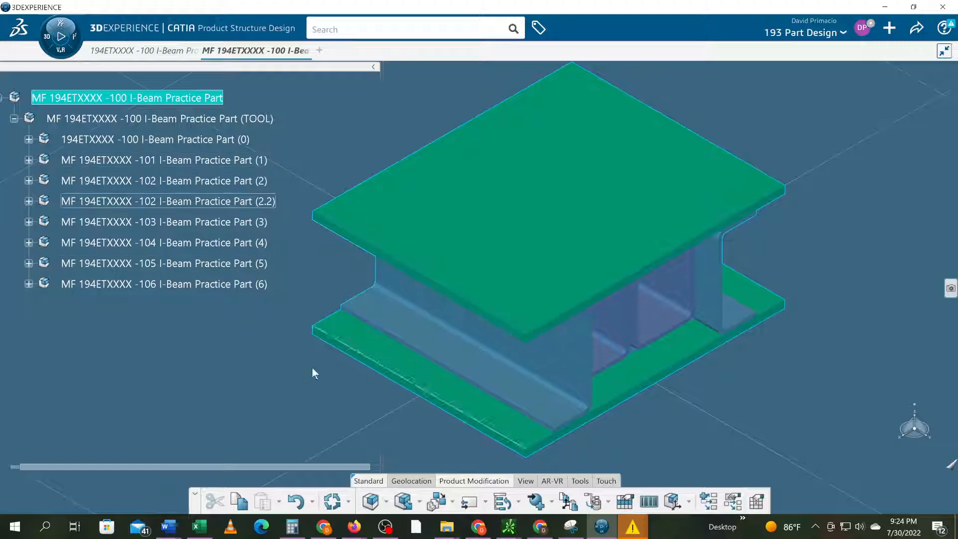
Step: Save the current view of the root -100 I-Beam product as a camera named ENG ISO VIEW and update it with the current viewpoint
click(248, 384)
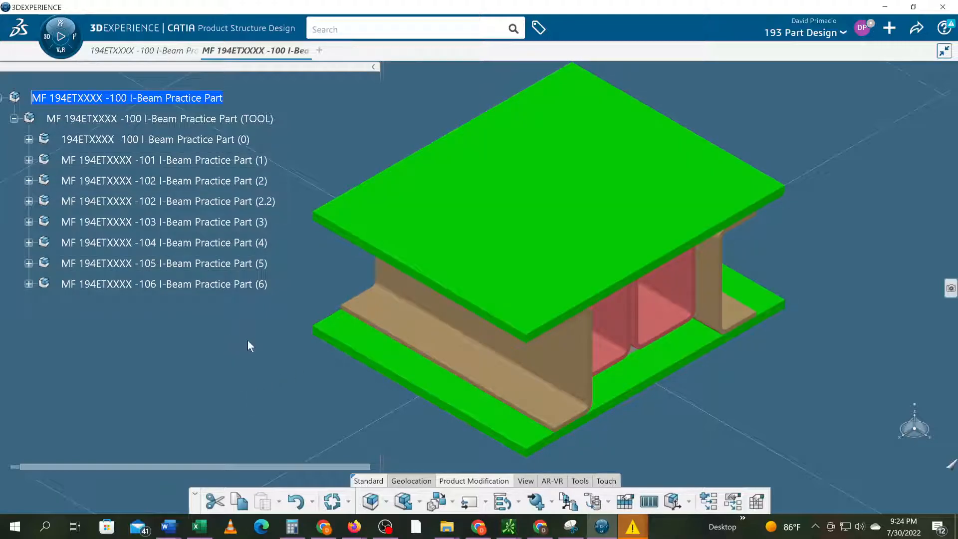
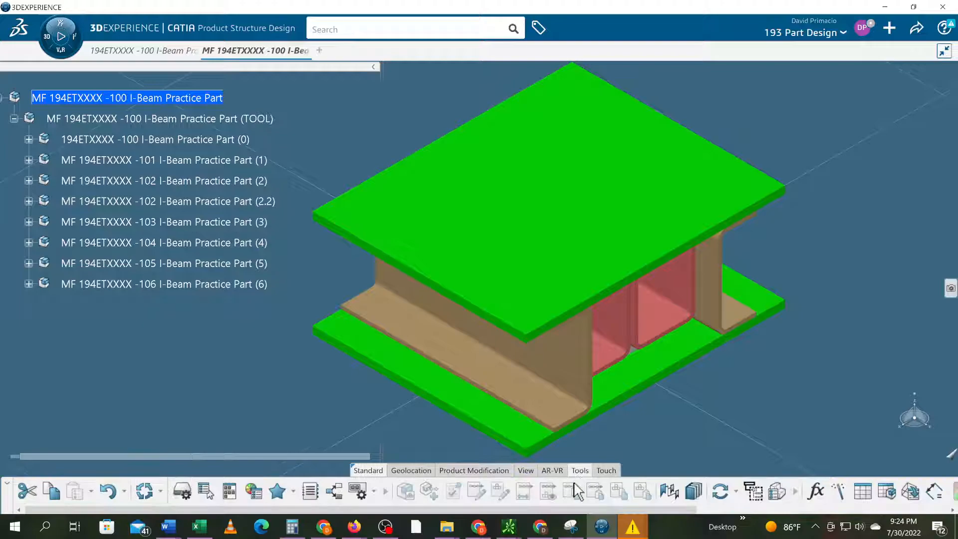
click(525, 481)
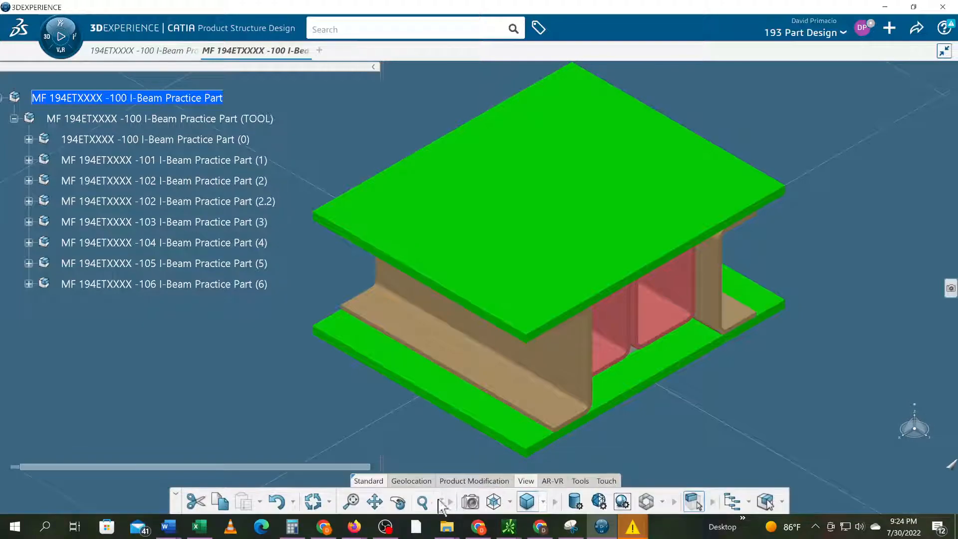
click(468, 502)
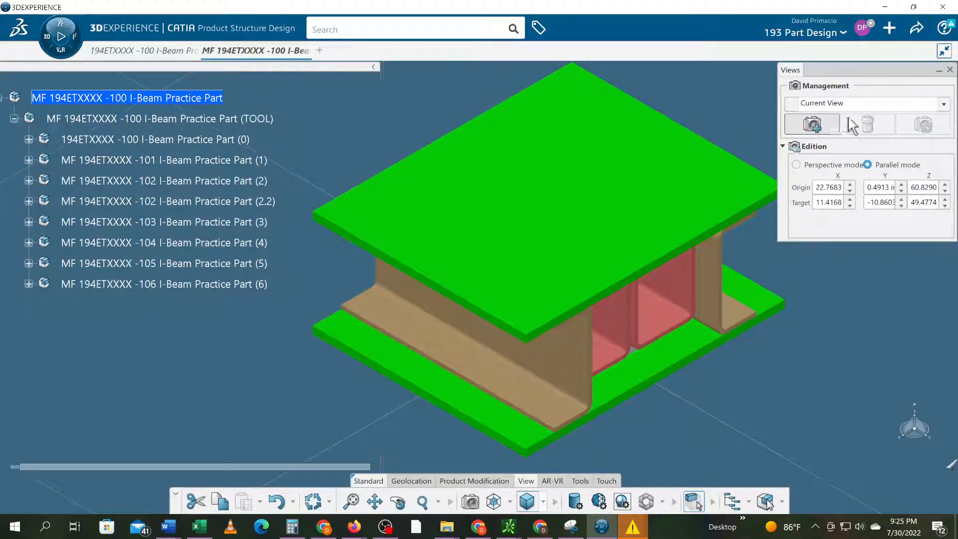
click(811, 124)
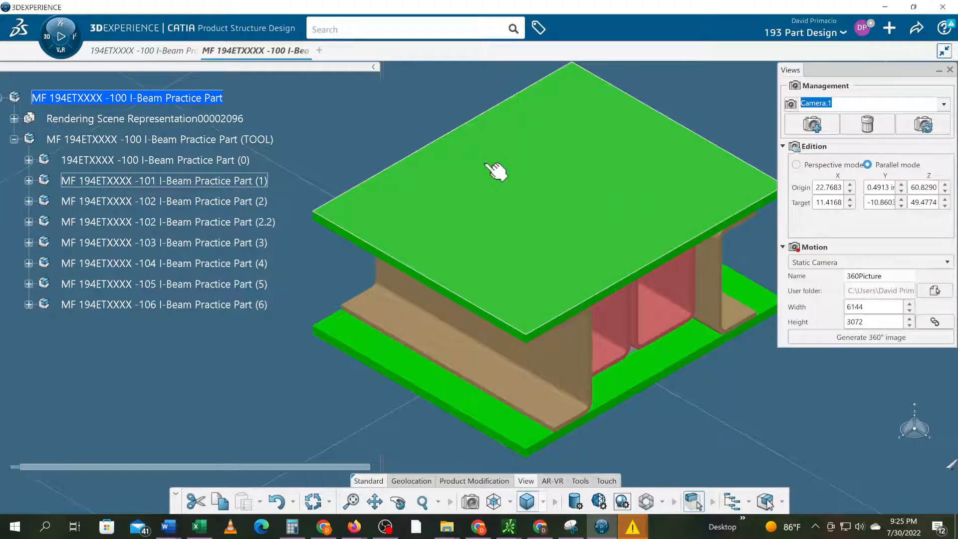
text(ENG ISO VIEW)
key(Return)
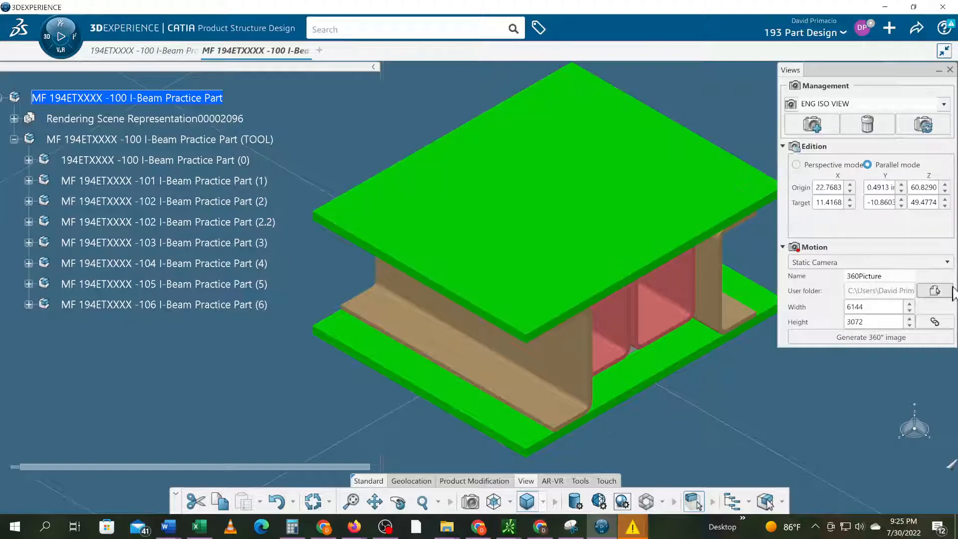
click(924, 125)
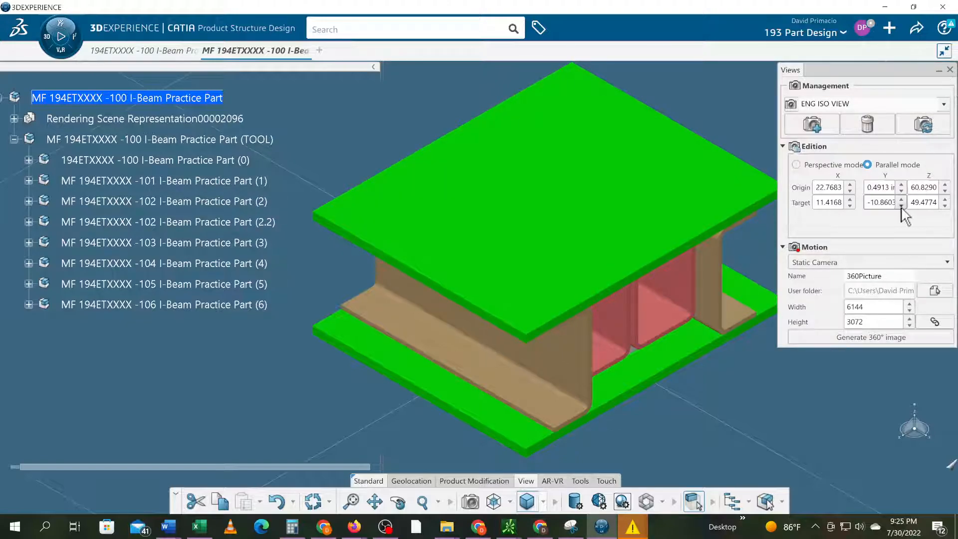
click(949, 70)
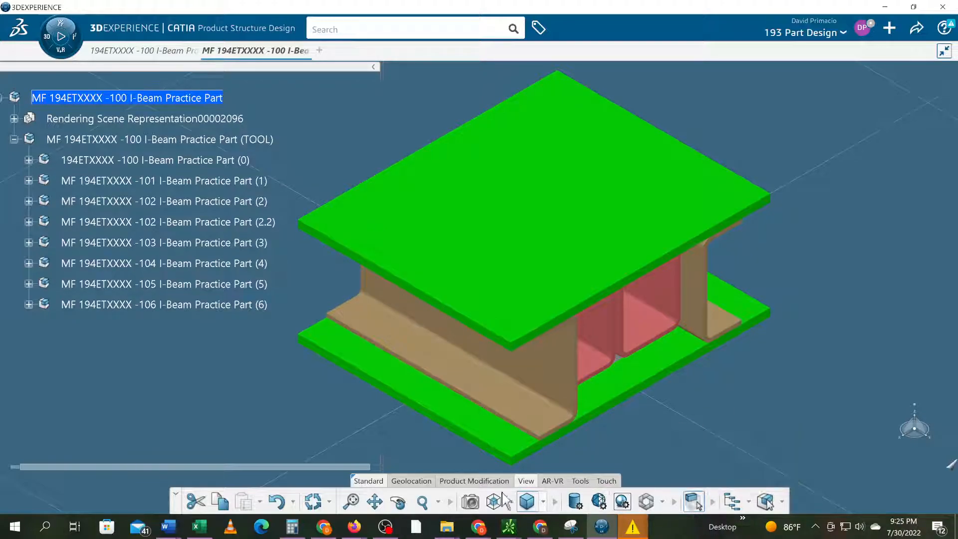
Step: Switch the root -100 I-Beam product to Assembly Design and run a non persistent interference simulation on it
click(120, 98)
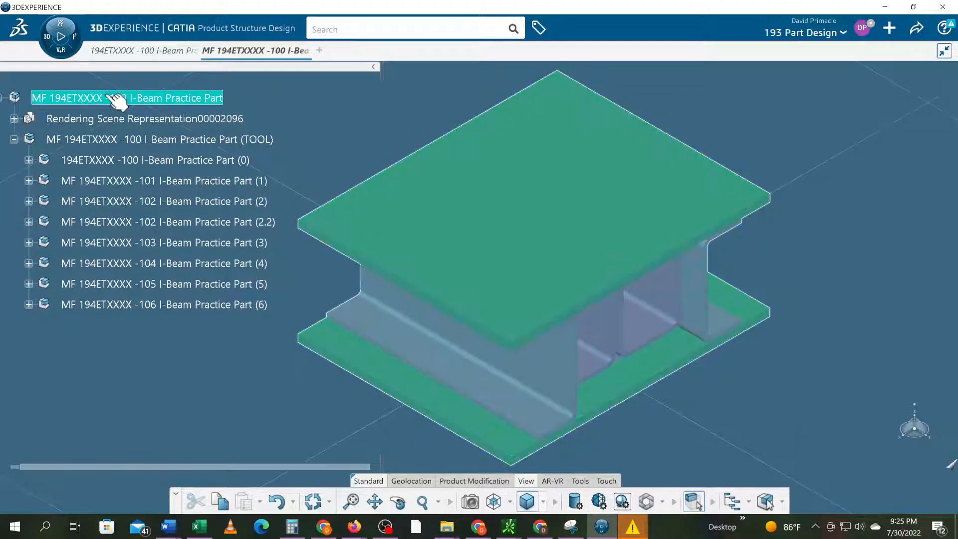
click(42, 37)
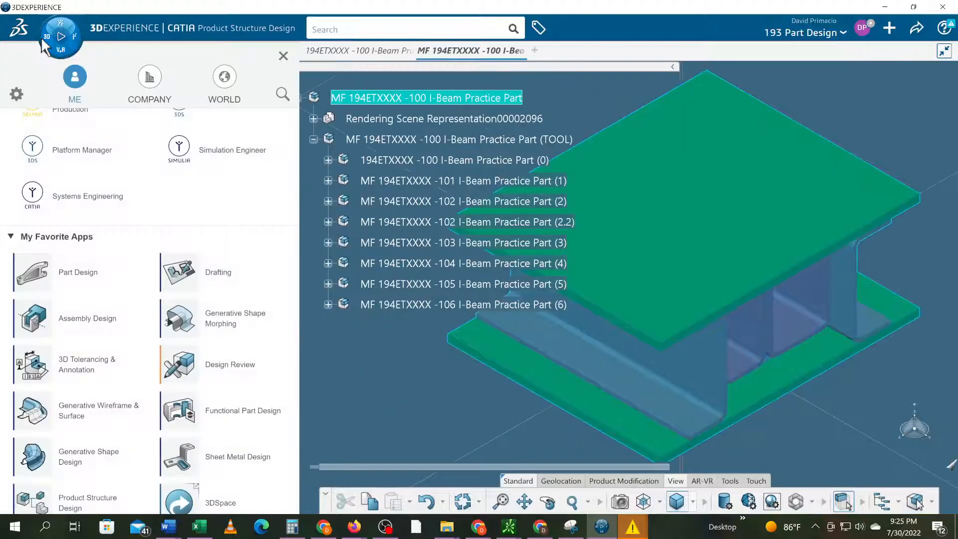
click(37, 309)
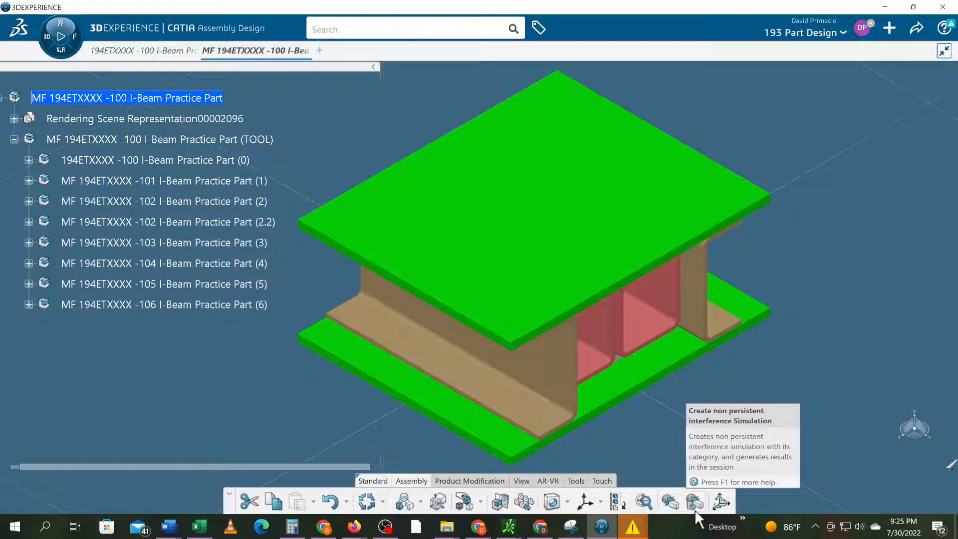
click(694, 504)
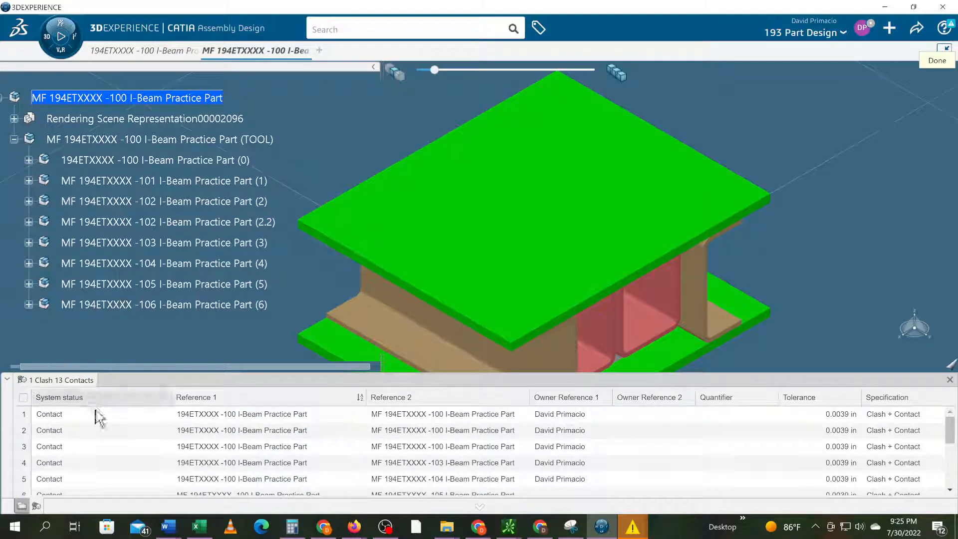
Step: Skim the interference results and examine the first five contacts, between the -100 I-Beam part and the -101 through -104 parts
scroll(98, 427, down, 3)
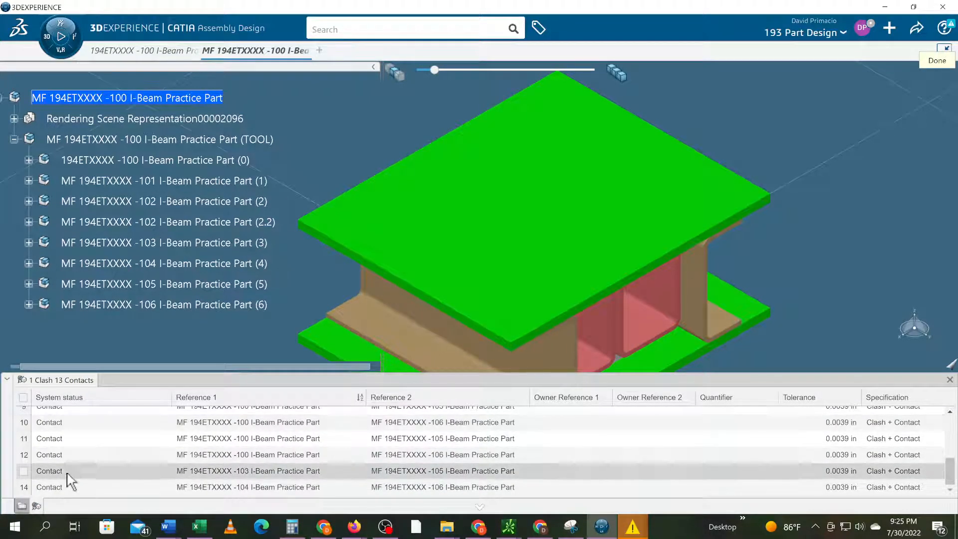
middle_drag(289, 284, 349, 210)
scroll(137, 476, up, 3)
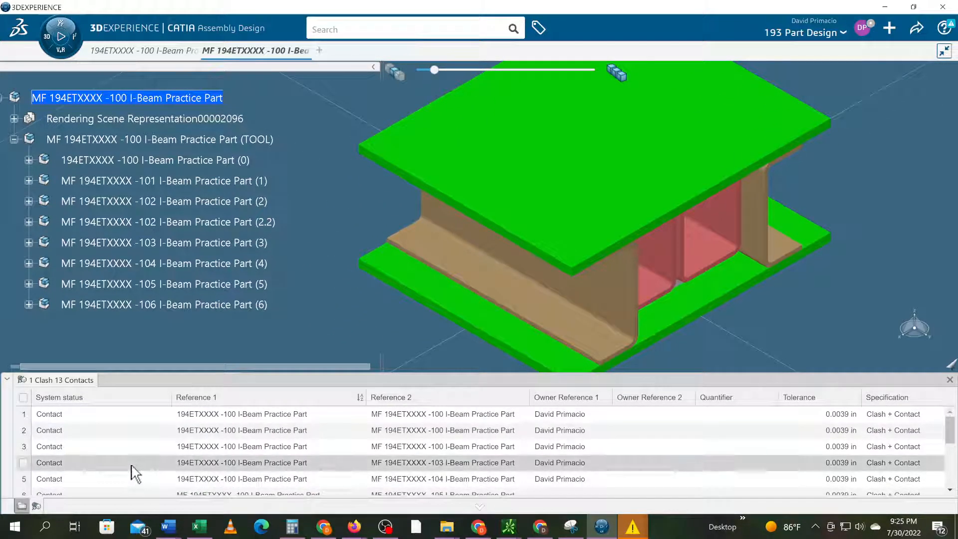
click(70, 415)
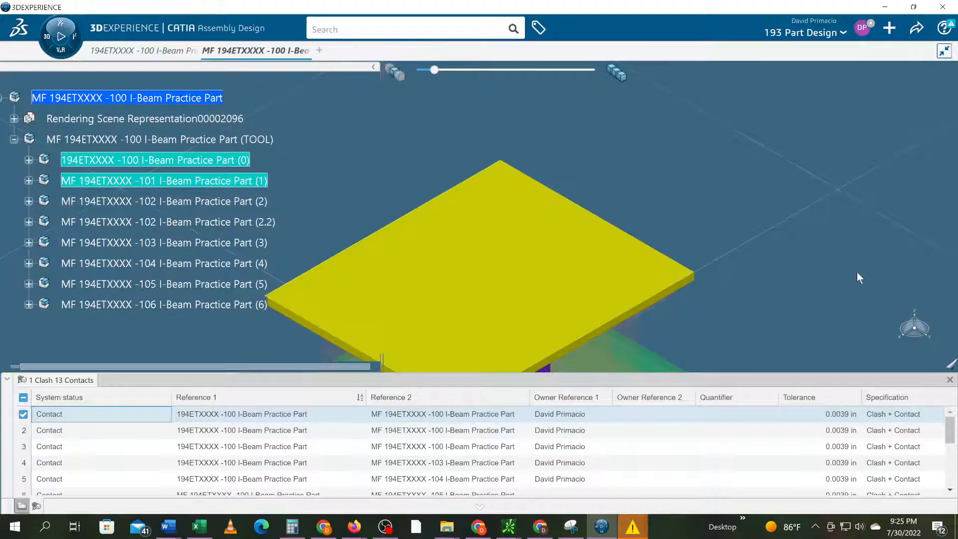
middle_drag(853, 150, 858, 110)
click(55, 430)
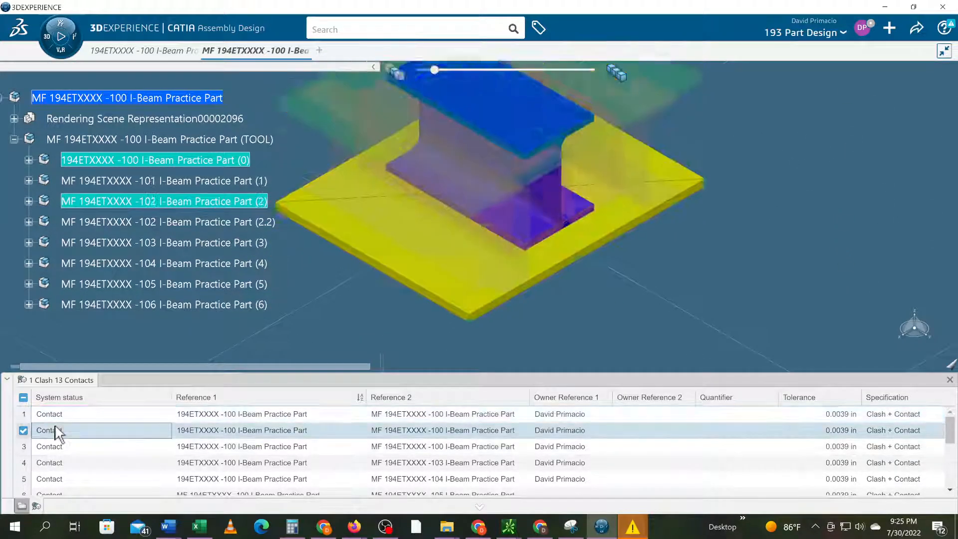
click(46, 446)
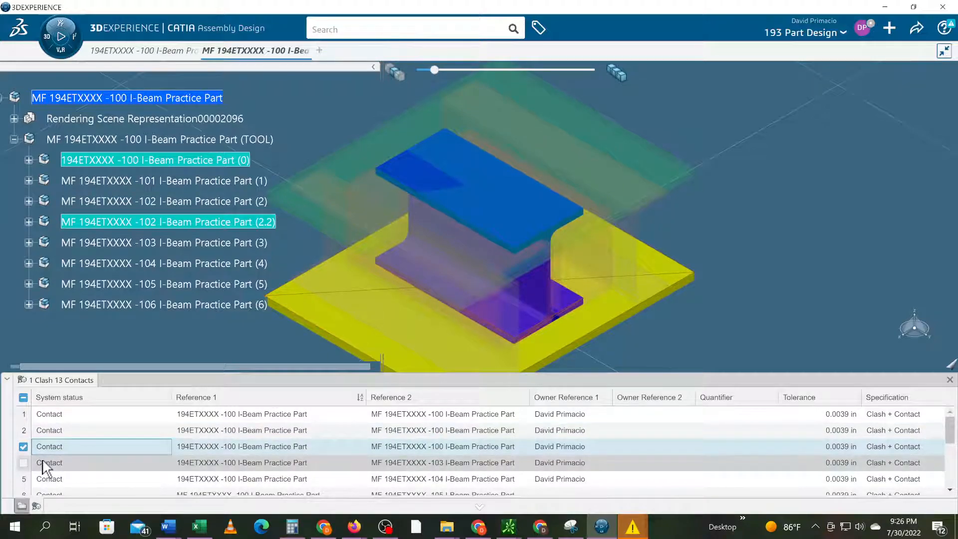
click(45, 464)
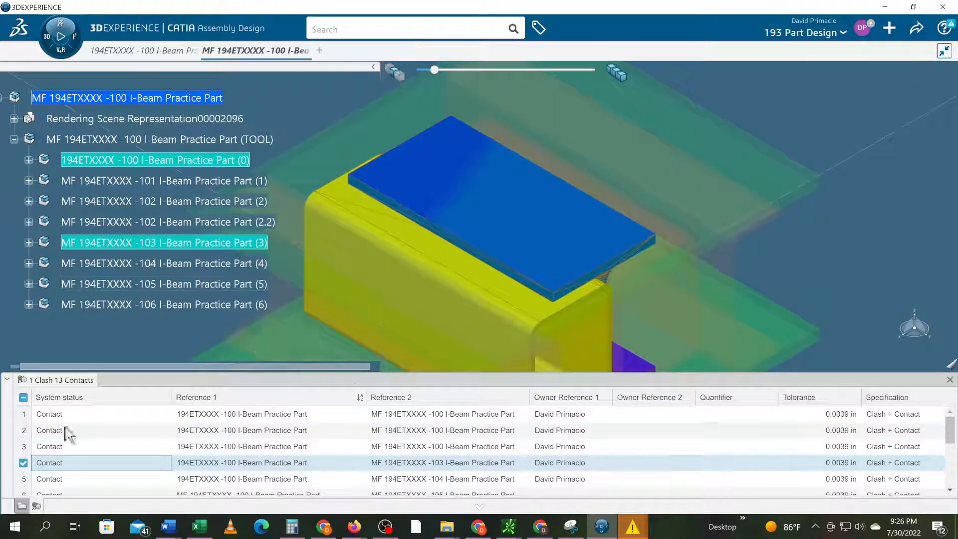
click(46, 480)
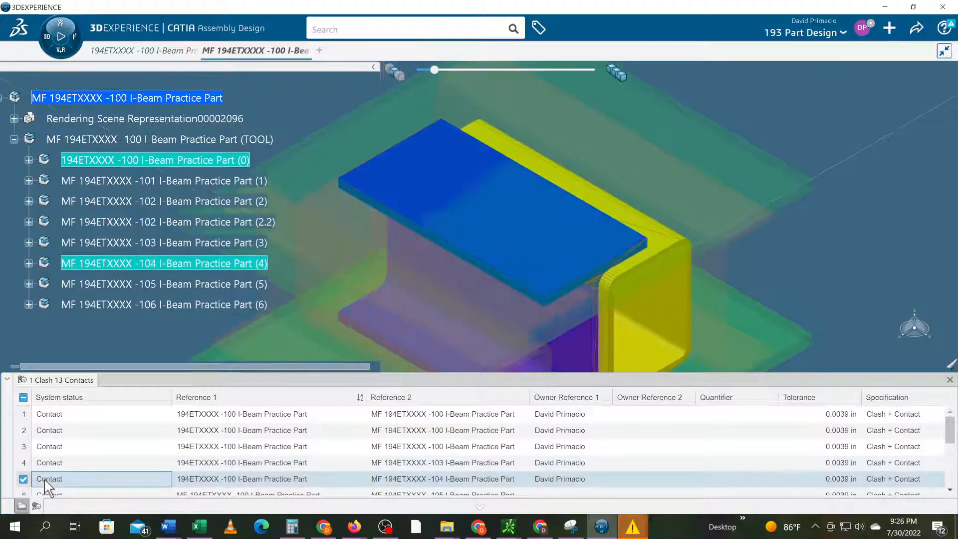
Step: Examine the contacts in rows 10 to 14 involving the -105 and -106 parts, and close the interference results
scroll(64, 485, down, 3)
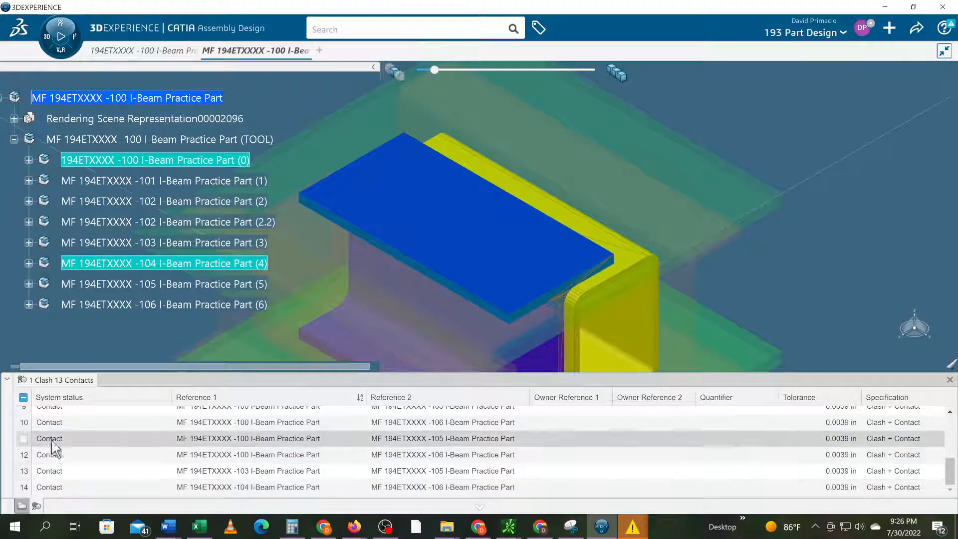
click(52, 424)
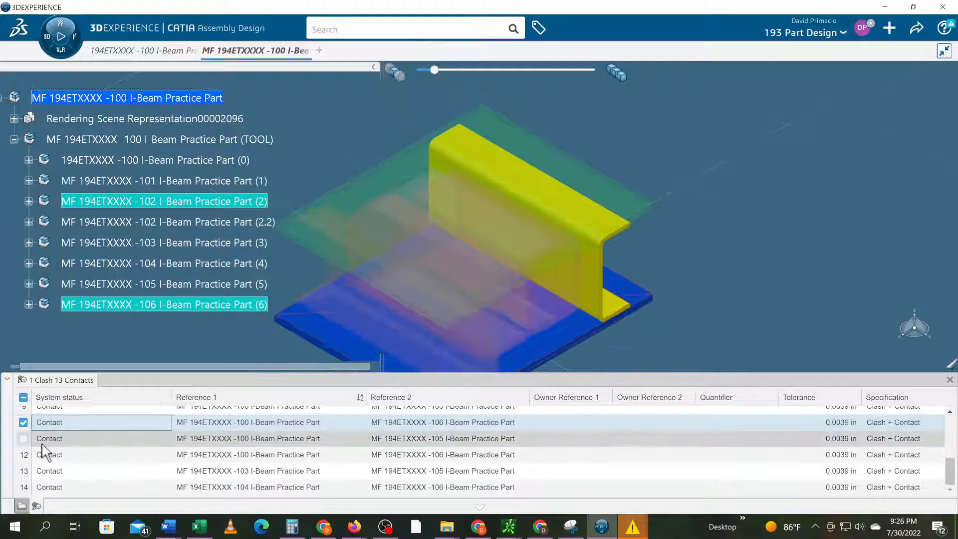
click(47, 440)
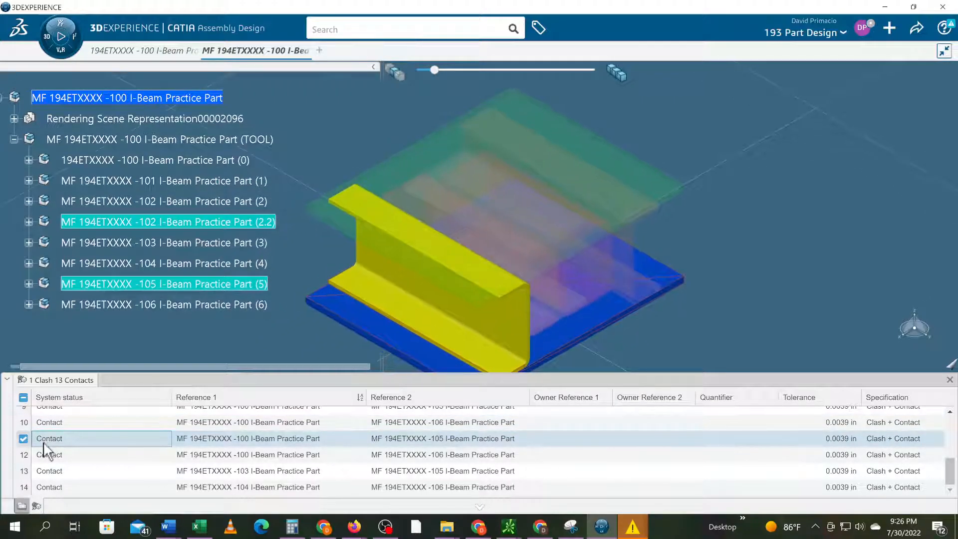
click(48, 471)
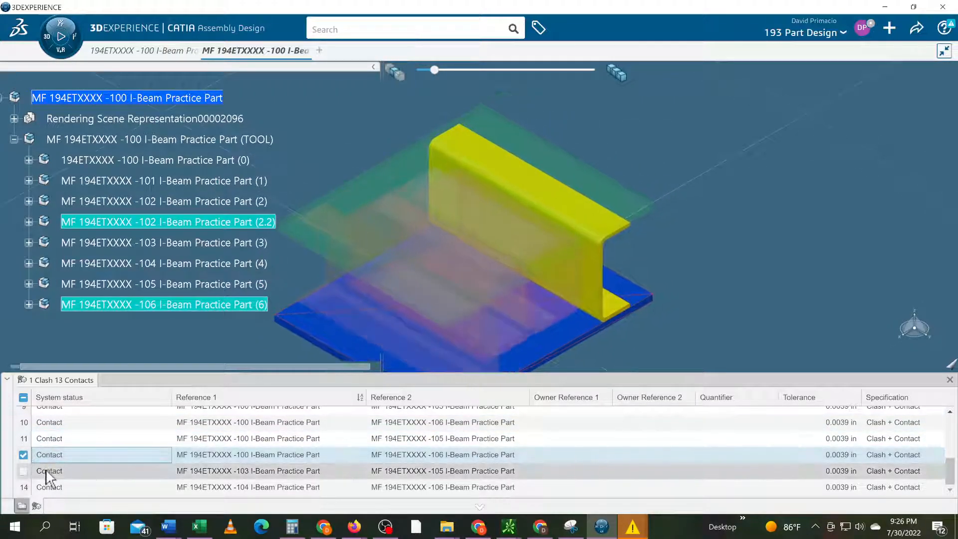
click(48, 486)
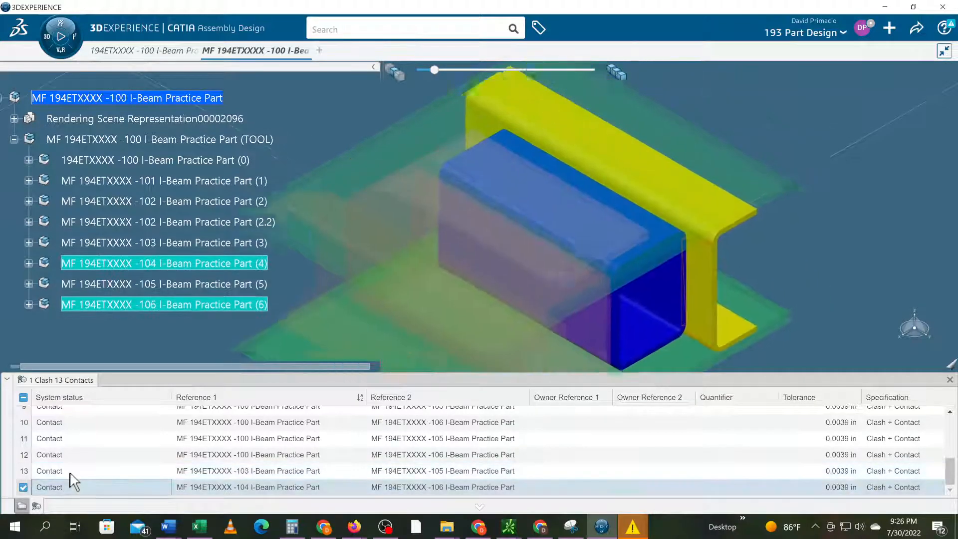
click(949, 380)
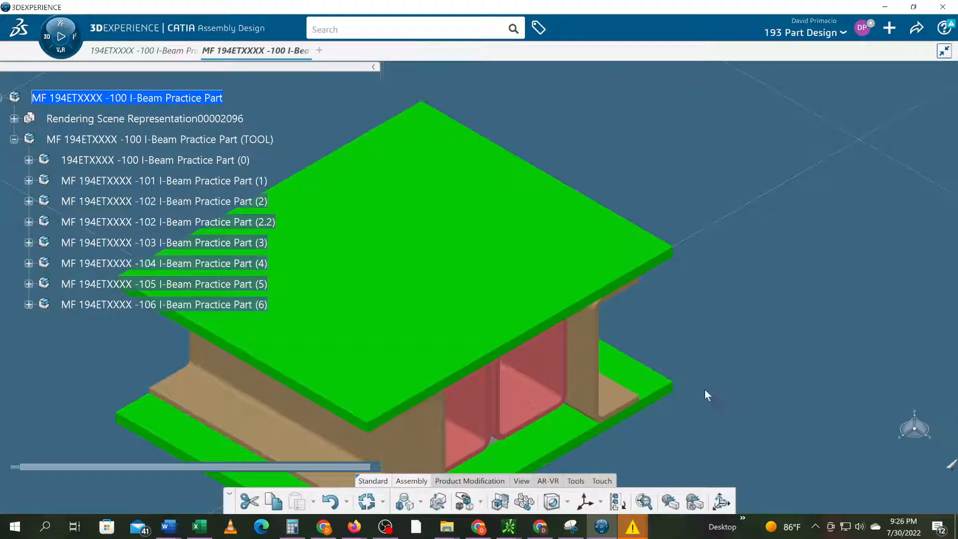
middle_drag(743, 355, 739, 329)
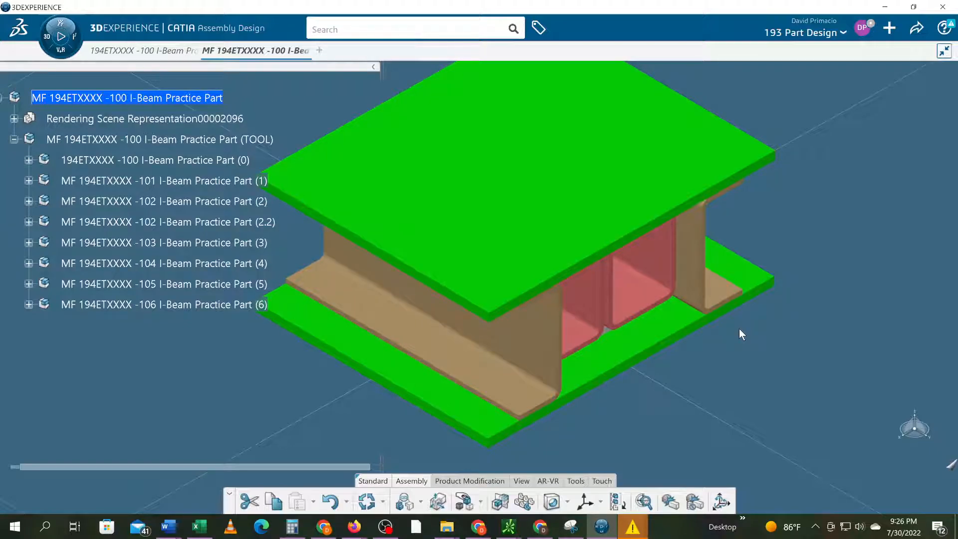
mouse_move(782, 379)
middle_down()
mouse_move(793, 408)
mouse_move(774, 399)
mouse_move(795, 394)
middle_up()
click(391, 532)
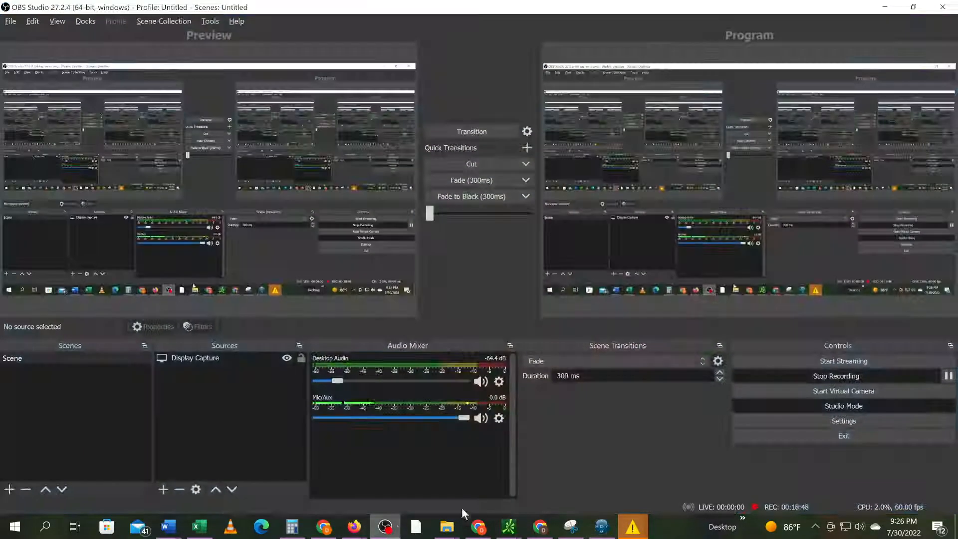